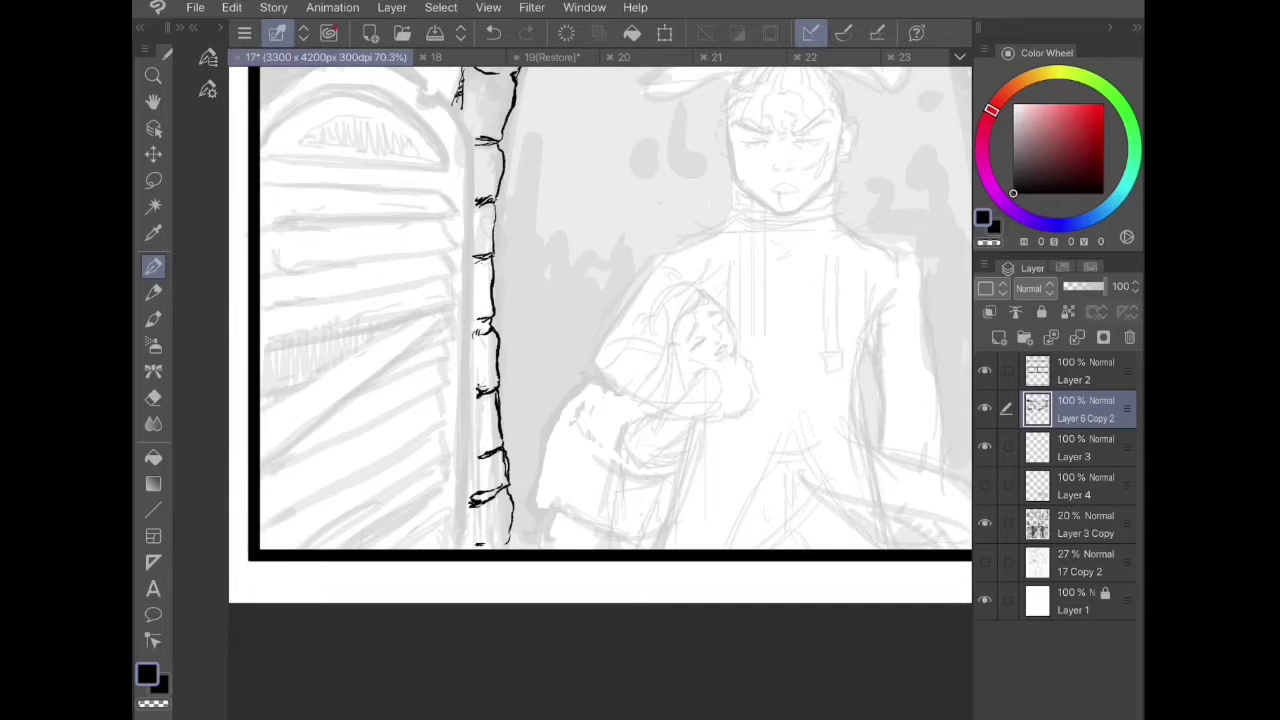
- Ink the cracked stone blocks at the top of the doorway arch's right side in the bottom panel
{"action": "scroll", "coordinate": [600, 390], "scroll_direction": "down", "scroll_amount": 5}
{"action": "scroll", "coordinate": [634, 220], "scroll_direction": "up", "scroll_amount": 4}
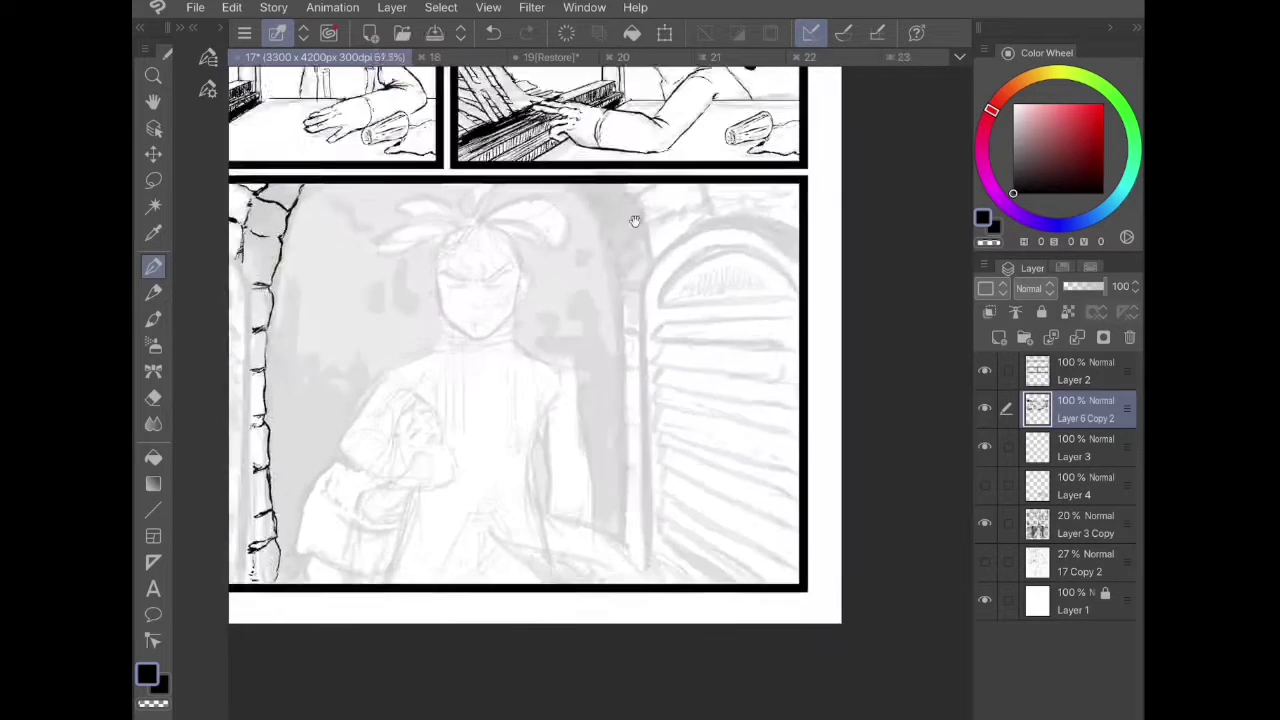
{"action": "mouse_move", "coordinate": [434, 258]}
{"action": "left_mouse_down"}
{"action": "mouse_move", "coordinate": [475, 297]}
{"action": "mouse_move", "coordinate": [536, 260]}
{"action": "left_mouse_up"}
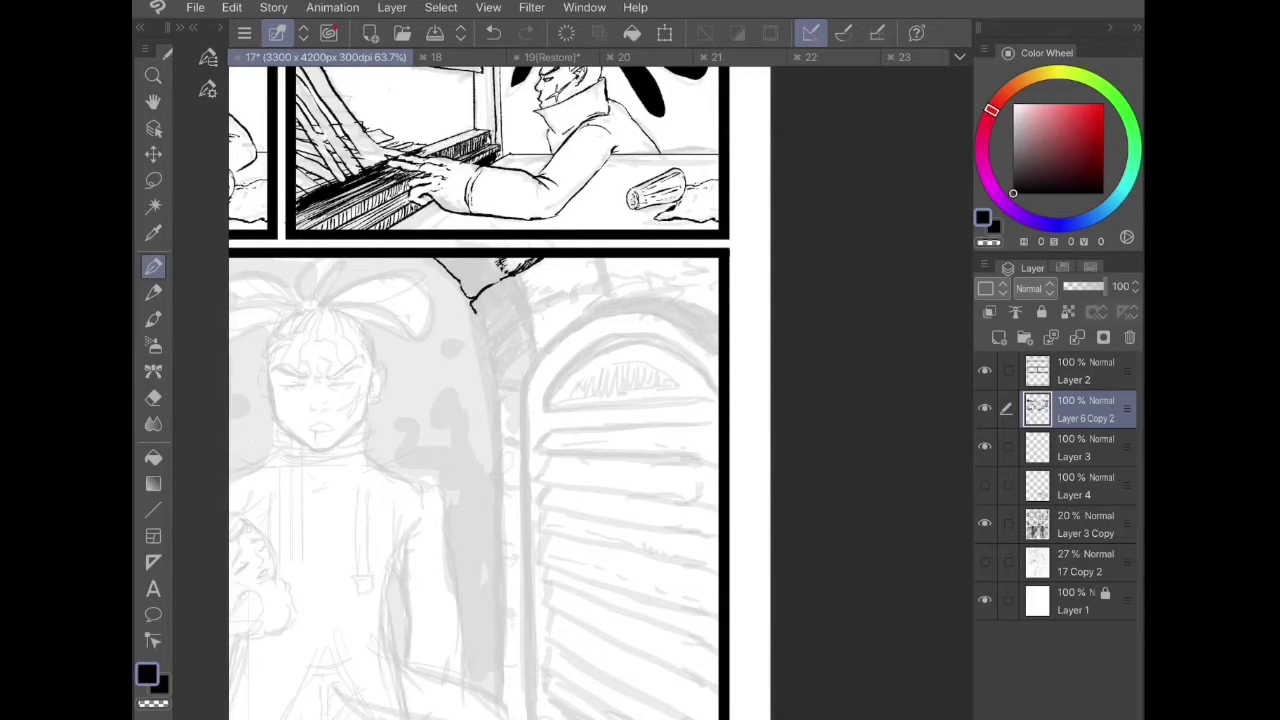
{"action": "mouse_move", "coordinate": [474, 312]}
{"action": "left_mouse_down"}
{"action": "mouse_move", "coordinate": [512, 325]}
{"action": "mouse_move", "coordinate": [532, 310]}
{"action": "mouse_move", "coordinate": [525, 293]}
{"action": "mouse_move", "coordinate": [522, 305]}
{"action": "mouse_move", "coordinate": [607, 260]}
{"action": "left_mouse_up"}
{"action": "left_click_drag", "start_coordinate": [550, 304], "coordinate": [606, 282]}
{"action": "left_click_drag", "start_coordinate": [481, 336], "coordinate": [488, 364]}
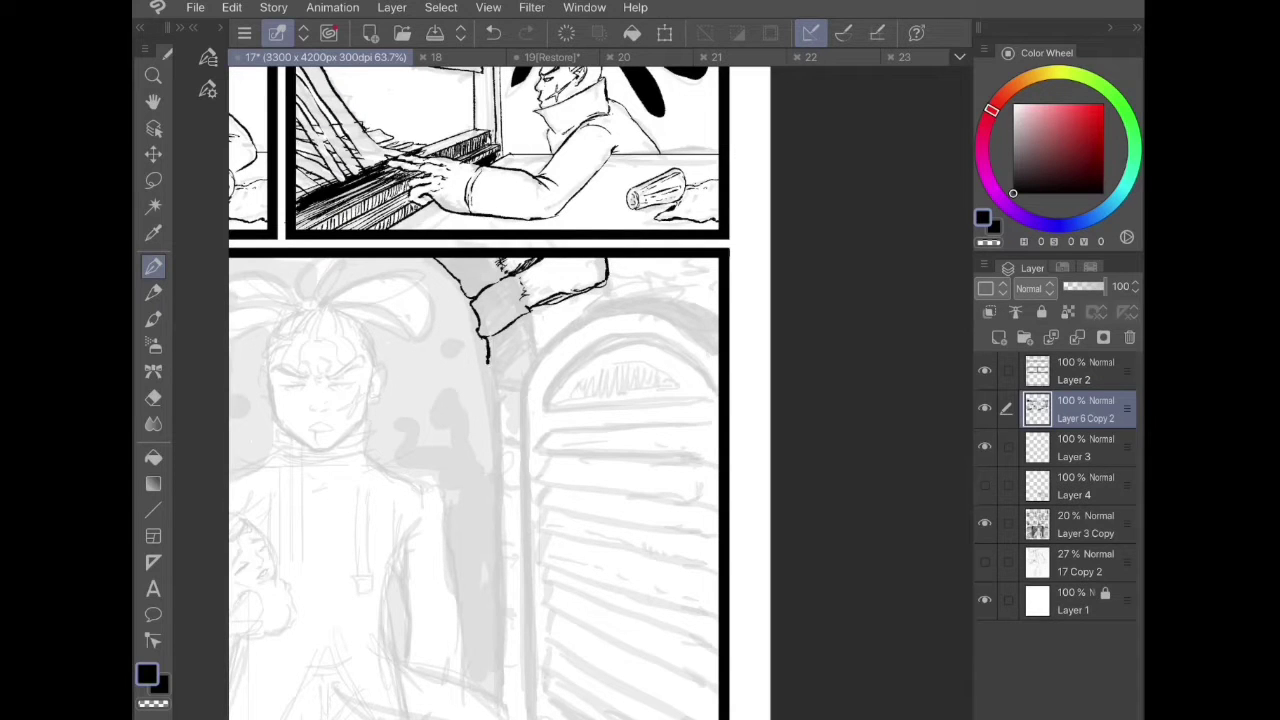
- Ink the stacked stones and joints down the doorway's right column
{"action": "scroll", "coordinate": [500, 393], "scroll_direction": "down", "scroll_amount": 2}
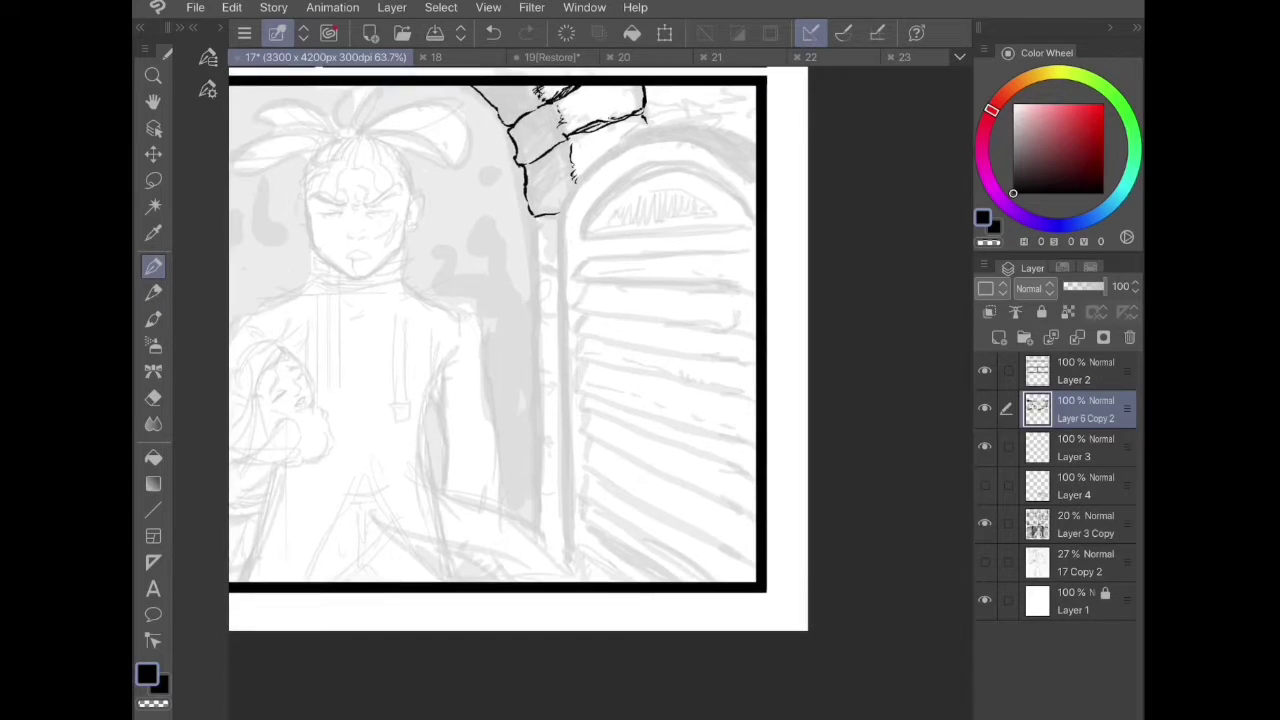
{"action": "mouse_move", "coordinate": [530, 216]}
{"action": "left_mouse_down"}
{"action": "mouse_move", "coordinate": [533, 252]}
{"action": "mouse_move", "coordinate": [555, 268]}
{"action": "mouse_move", "coordinate": [531, 277]}
{"action": "mouse_move", "coordinate": [535, 307]}
{"action": "mouse_move", "coordinate": [558, 316]}
{"action": "mouse_move", "coordinate": [537, 340]}
{"action": "mouse_move", "coordinate": [541, 368]}
{"action": "mouse_move", "coordinate": [553, 318]}
{"action": "mouse_move", "coordinate": [563, 338]}
{"action": "mouse_move", "coordinate": [561, 376]}
{"action": "mouse_move", "coordinate": [536, 393]}
{"action": "mouse_move", "coordinate": [533, 418]}
{"action": "mouse_move", "coordinate": [563, 438]}
{"action": "mouse_move", "coordinate": [541, 440]}
{"action": "mouse_move", "coordinate": [556, 505]}
{"action": "left_mouse_up"}
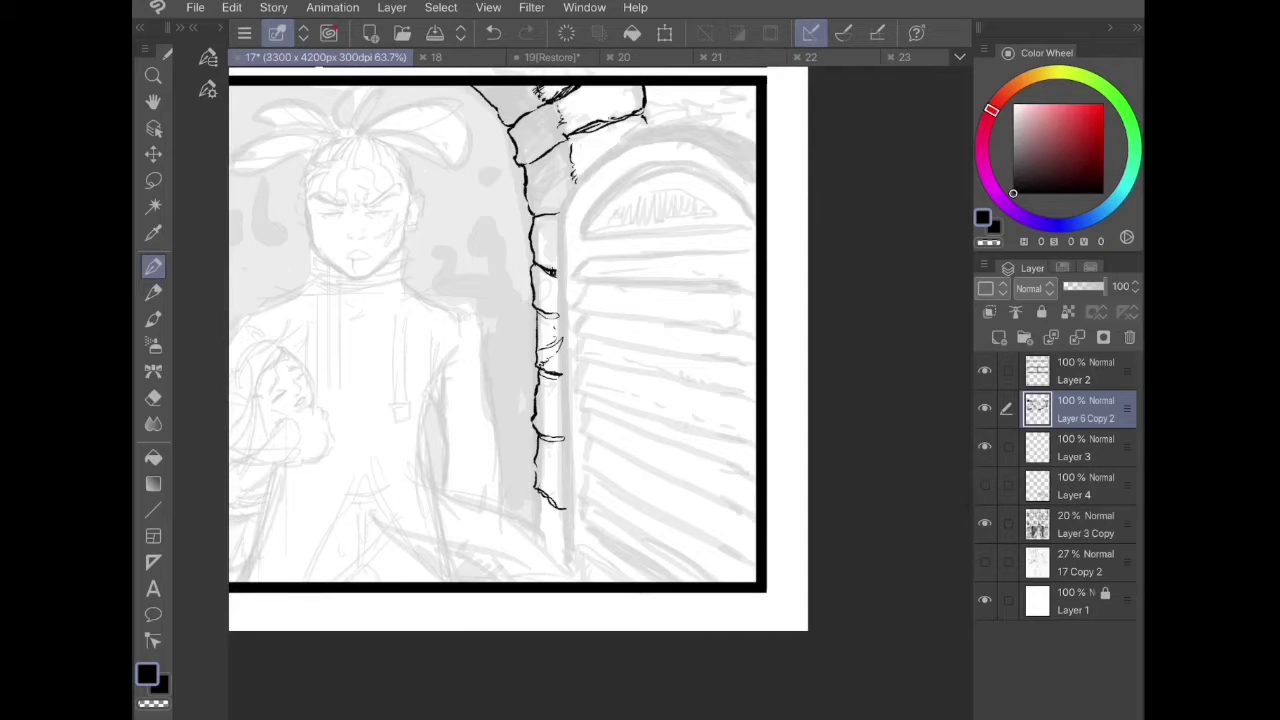
{"action": "left_click_drag", "start_coordinate": [538, 458], "coordinate": [533, 492]}
- Ink the right shutter's arched frame, long inner edge and sill, and hatch the thin band inside the arch
{"action": "scroll", "coordinate": [600, 390], "scroll_direction": "down", "scroll_amount": 5}
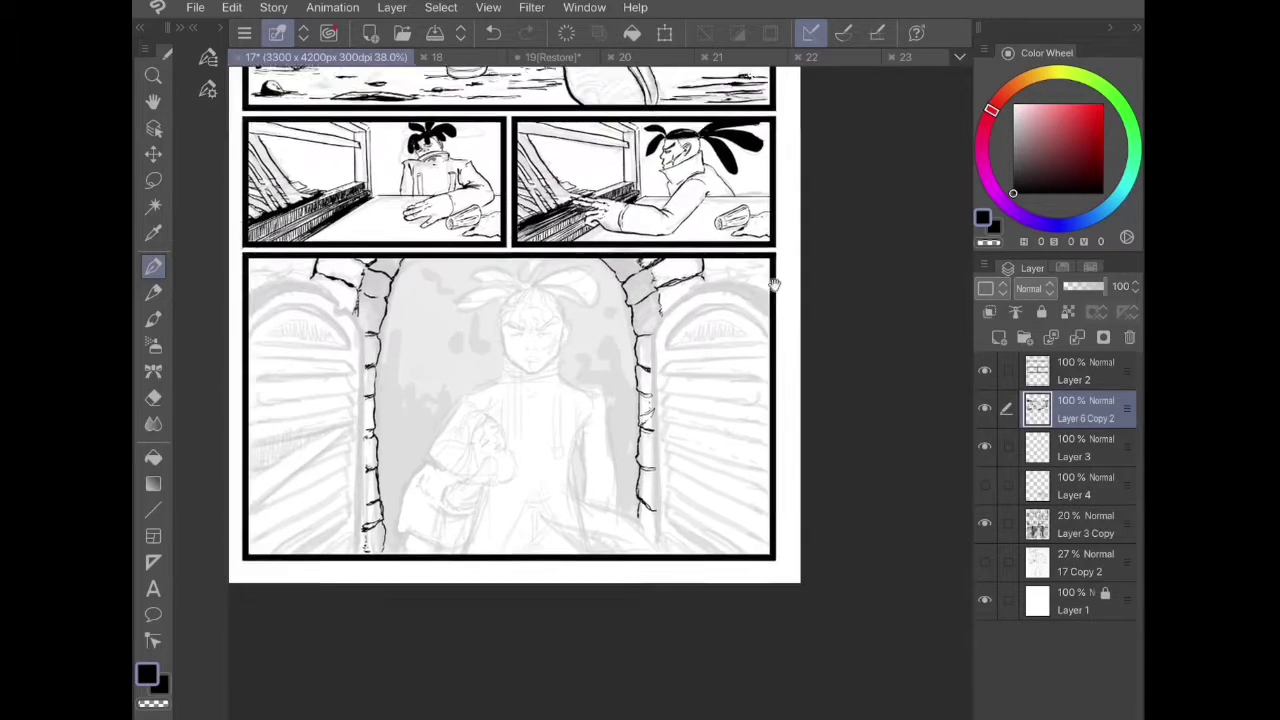
{"action": "scroll", "coordinate": [520, 400], "scroll_direction": "up", "scroll_amount": 4}
{"action": "mouse_move", "coordinate": [477, 342]}
{"action": "left_mouse_down"}
{"action": "mouse_move", "coordinate": [518, 288]}
{"action": "mouse_move", "coordinate": [620, 264]}
{"action": "mouse_move", "coordinate": [646, 284]}
{"action": "left_mouse_up"}
{"action": "mouse_move", "coordinate": [470, 344]}
{"action": "left_mouse_down"}
{"action": "mouse_move", "coordinate": [482, 636]}
{"action": "mouse_move", "coordinate": [476, 336]}
{"action": "mouse_move", "coordinate": [556, 276]}
{"action": "mouse_move", "coordinate": [642, 308]}
{"action": "left_mouse_up"}
{"action": "mouse_move", "coordinate": [492, 366]}
{"action": "left_mouse_down"}
{"action": "mouse_move", "coordinate": [550, 300]}
{"action": "mouse_move", "coordinate": [630, 314]}
{"action": "mouse_move", "coordinate": [650, 344]}
{"action": "left_mouse_up"}
{"action": "left_click_drag", "start_coordinate": [500, 364], "coordinate": [650, 357]}
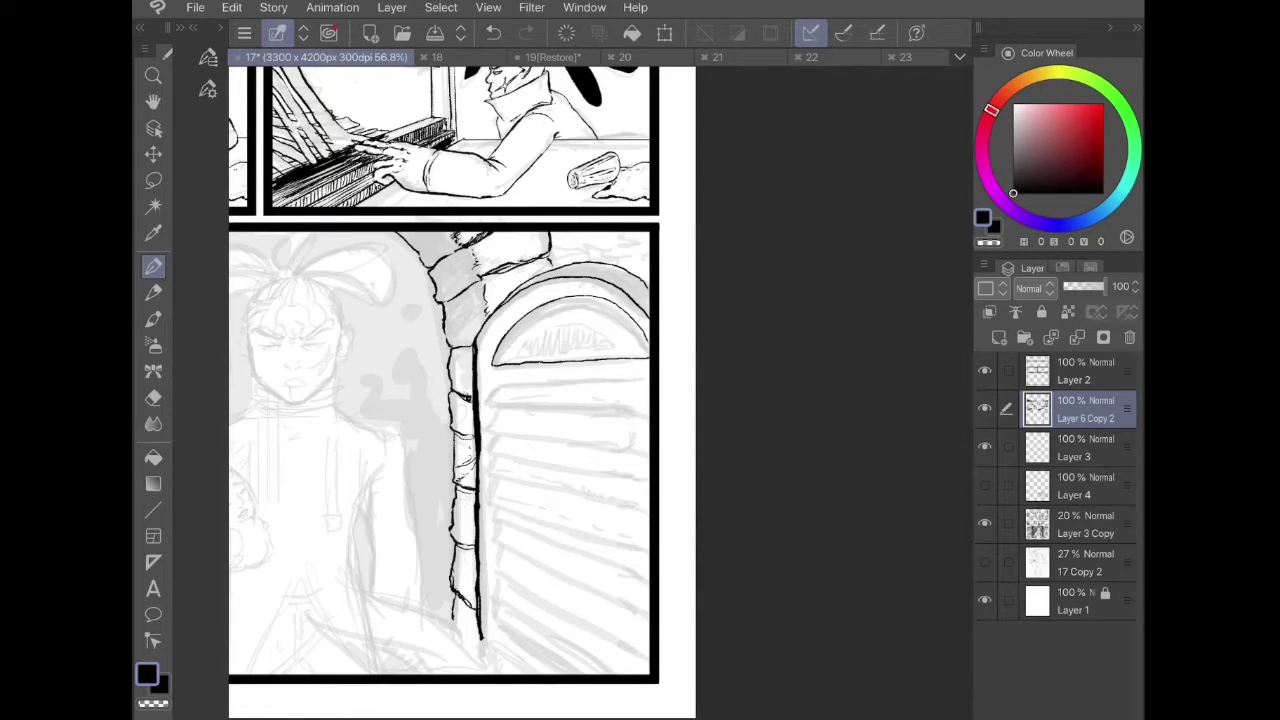
{"action": "mouse_move", "coordinate": [492, 364]}
{"action": "left_mouse_down"}
{"action": "mouse_move", "coordinate": [642, 353]}
{"action": "mouse_move", "coordinate": [540, 318]}
{"action": "mouse_move", "coordinate": [624, 316]}
{"action": "mouse_move", "coordinate": [648, 346]}
{"action": "left_mouse_up"}
{"action": "mouse_move", "coordinate": [504, 344]}
{"action": "left_mouse_down"}
{"action": "mouse_move", "coordinate": [538, 310]}
{"action": "mouse_move", "coordinate": [596, 298]}
{"action": "left_mouse_up"}
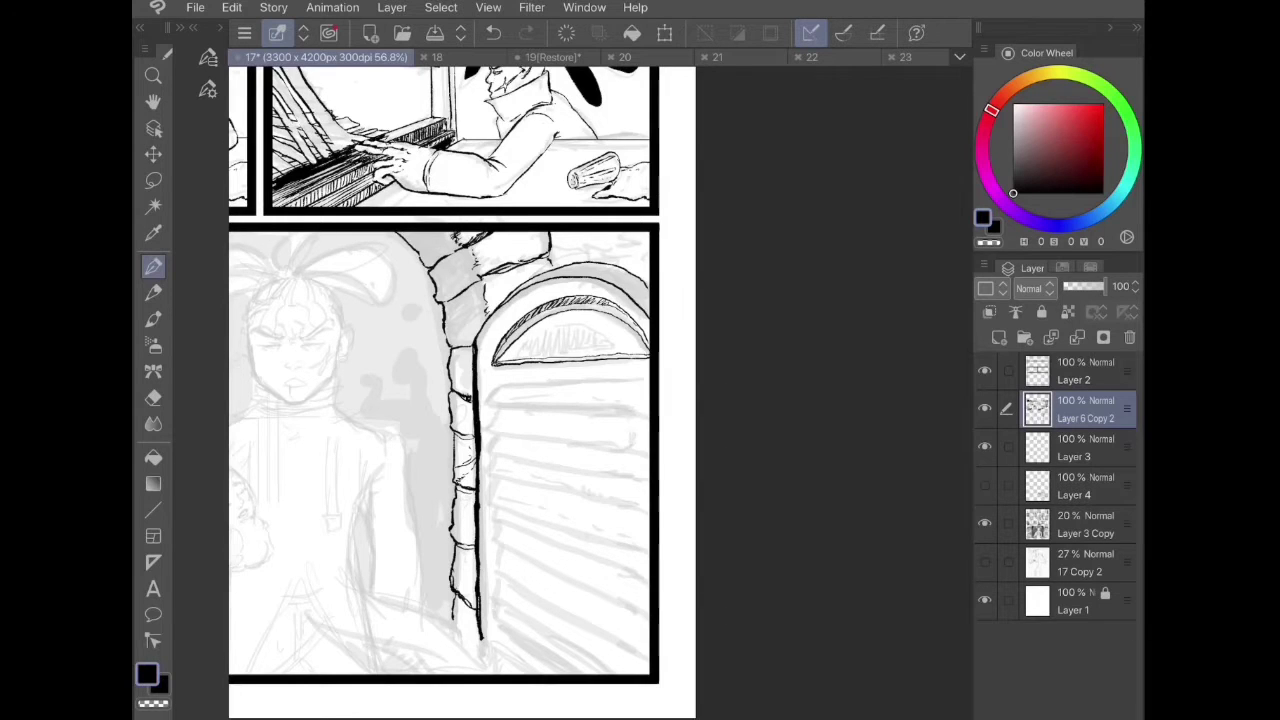
- Ink the upper slats of the right shutter with small wood cracks
{"action": "scroll", "coordinate": [467, 392], "scroll_direction": "down", "scroll_amount": 2}
{"action": "mouse_move", "coordinate": [496, 311]}
{"action": "left_mouse_down"}
{"action": "mouse_move", "coordinate": [660, 312]}
{"action": "mouse_move", "coordinate": [540, 289]}
{"action": "mouse_move", "coordinate": [660, 286]}
{"action": "mouse_move", "coordinate": [588, 311]}
{"action": "mouse_move", "coordinate": [660, 314]}
{"action": "mouse_move", "coordinate": [557, 314]}
{"action": "mouse_move", "coordinate": [660, 315]}
{"action": "left_mouse_up"}
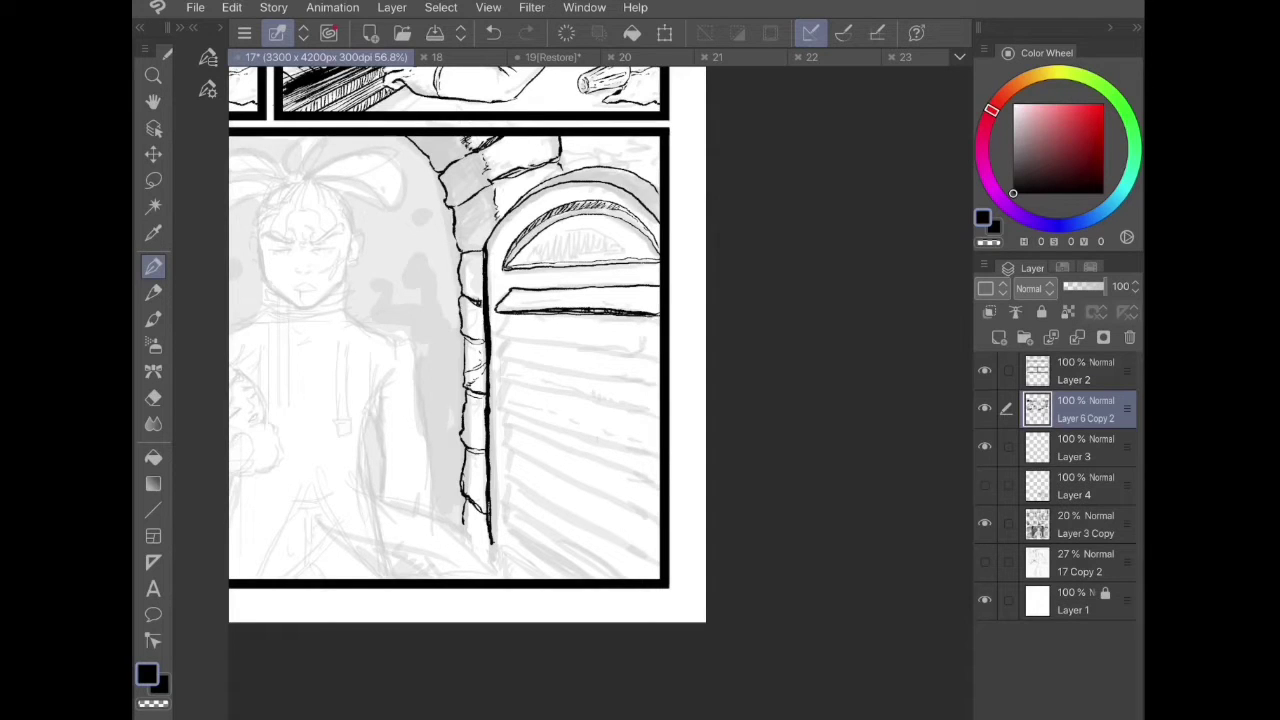
{"action": "mouse_move", "coordinate": [510, 305]}
{"action": "left_mouse_down"}
{"action": "mouse_move", "coordinate": [552, 305]}
{"action": "mouse_move", "coordinate": [498, 337]}
{"action": "mouse_move", "coordinate": [660, 356]}
{"action": "mouse_move", "coordinate": [618, 346]}
{"action": "left_mouse_up"}
{"action": "mouse_move", "coordinate": [497, 338]}
{"action": "left_mouse_down"}
{"action": "mouse_move", "coordinate": [508, 360]}
{"action": "mouse_move", "coordinate": [660, 388]}
{"action": "left_mouse_up"}
{"action": "left_click_drag", "start_coordinate": [498, 372], "coordinate": [648, 411]}
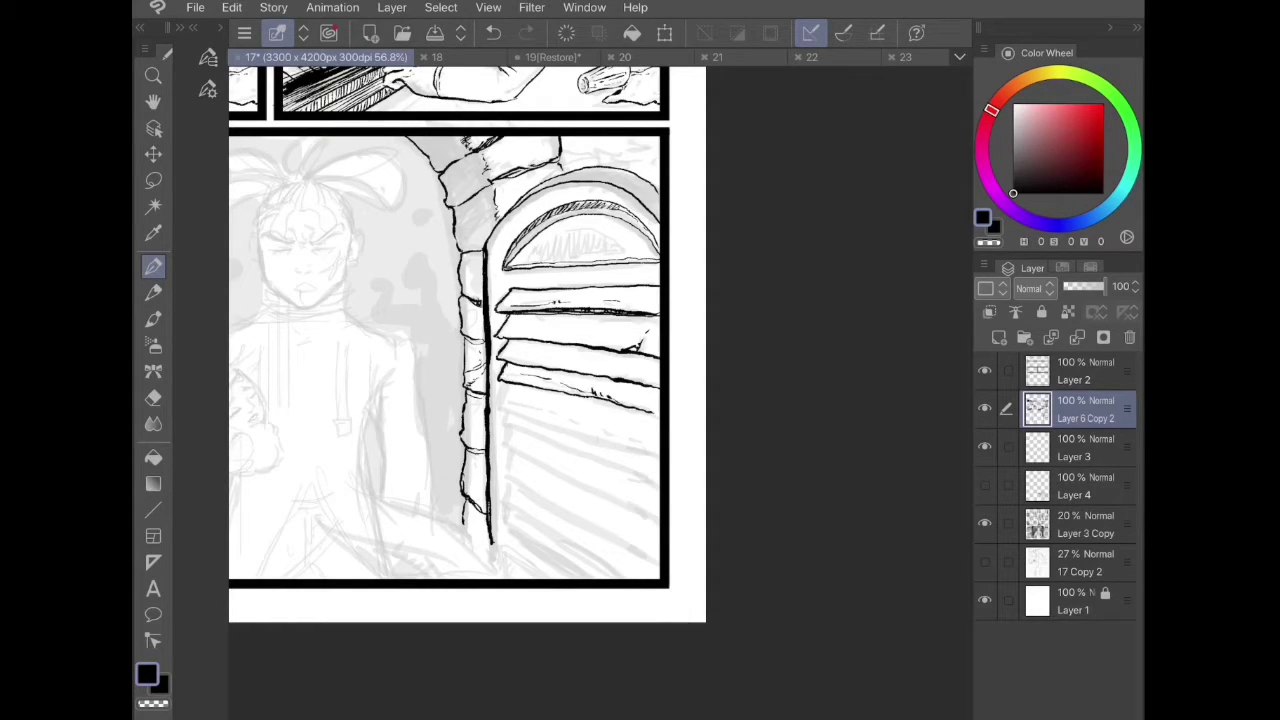
{"action": "mouse_move", "coordinate": [496, 385]}
{"action": "left_mouse_down"}
{"action": "mouse_move", "coordinate": [500, 411]}
{"action": "mouse_move", "coordinate": [660, 458]}
{"action": "mouse_move", "coordinate": [541, 414]}
{"action": "left_mouse_up"}
- Ink the lower slats of the right shutter, thickening the lowest gap and drawing the slanted bottom edge
{"action": "scroll", "coordinate": [467, 340], "scroll_direction": "down", "scroll_amount": 3}
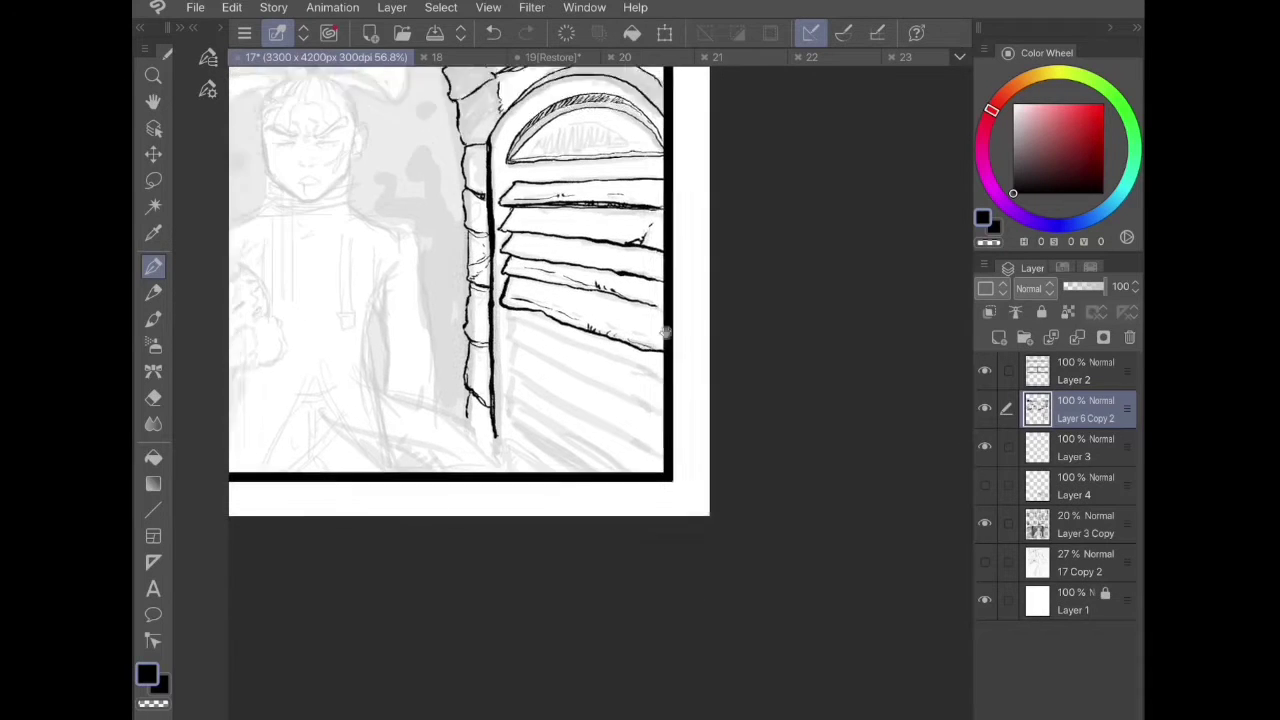
{"action": "left_click_drag", "start_coordinate": [500, 276], "coordinate": [654, 337]}
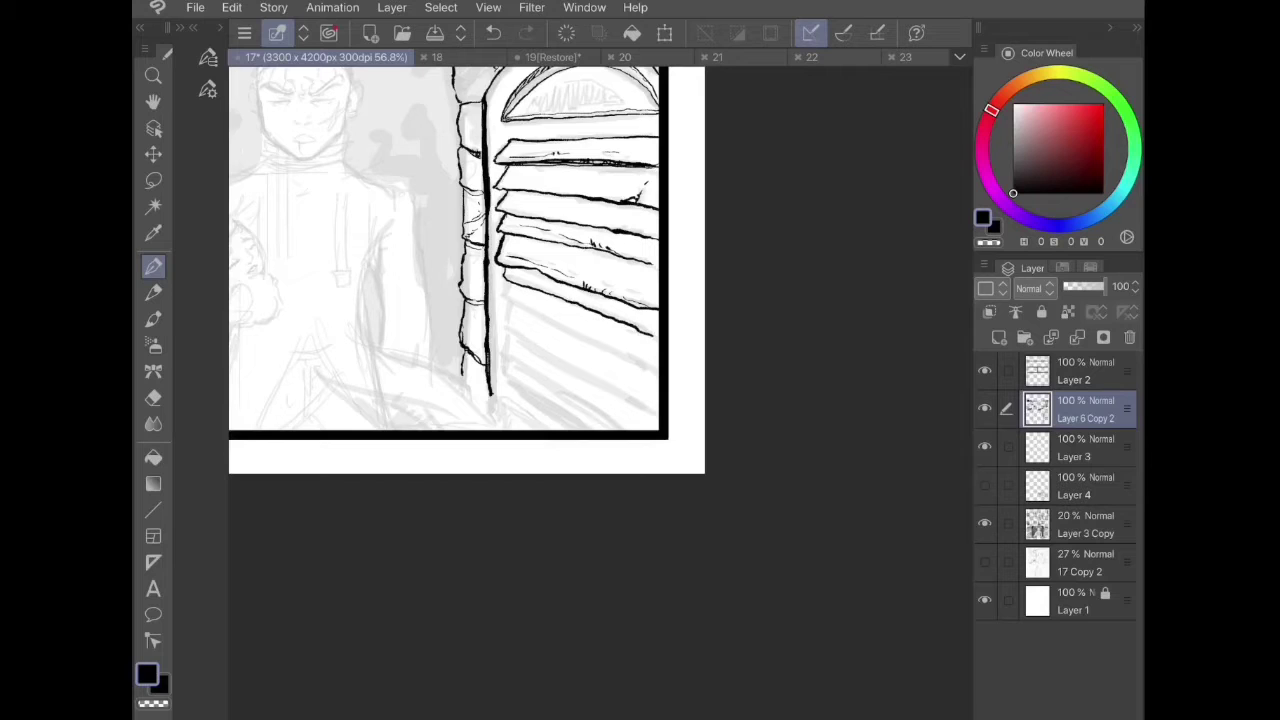
{"action": "left_click_drag", "start_coordinate": [557, 293], "coordinate": [587, 305]}
{"action": "left_click_drag", "start_coordinate": [504, 298], "coordinate": [658, 380]}
{"action": "mouse_move", "coordinate": [502, 304]}
{"action": "left_mouse_down"}
{"action": "mouse_move", "coordinate": [546, 354]}
{"action": "mouse_move", "coordinate": [650, 412]}
{"action": "left_mouse_up"}
{"action": "left_click_drag", "start_coordinate": [502, 334], "coordinate": [620, 430]}
{"action": "mouse_move", "coordinate": [504, 372]}
{"action": "left_mouse_down"}
{"action": "mouse_move", "coordinate": [594, 431]}
{"action": "mouse_move", "coordinate": [553, 412]}
{"action": "mouse_move", "coordinate": [574, 428]}
{"action": "left_mouse_up"}
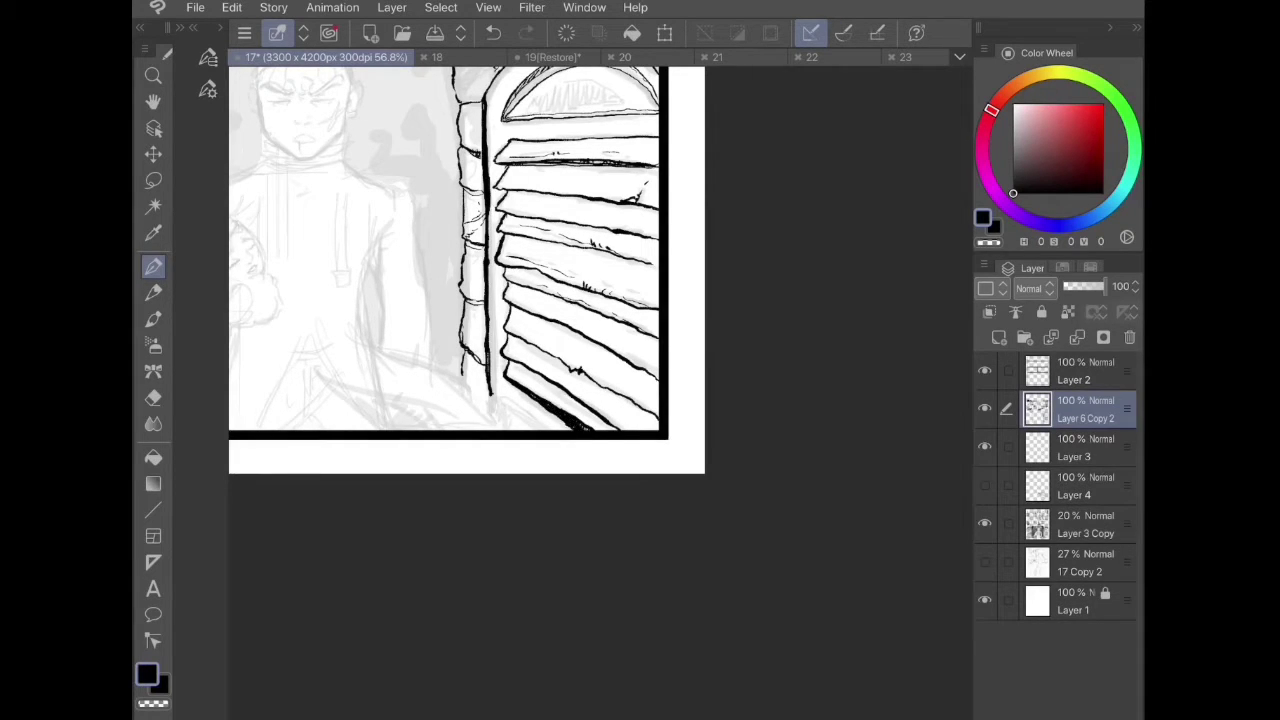
{"action": "mouse_move", "coordinate": [490, 395]}
{"action": "left_mouse_down"}
{"action": "mouse_move", "coordinate": [492, 418]}
{"action": "mouse_move", "coordinate": [550, 432]}
{"action": "left_mouse_up"}
{"action": "left_click_drag", "start_coordinate": [494, 396], "coordinate": [550, 431]}
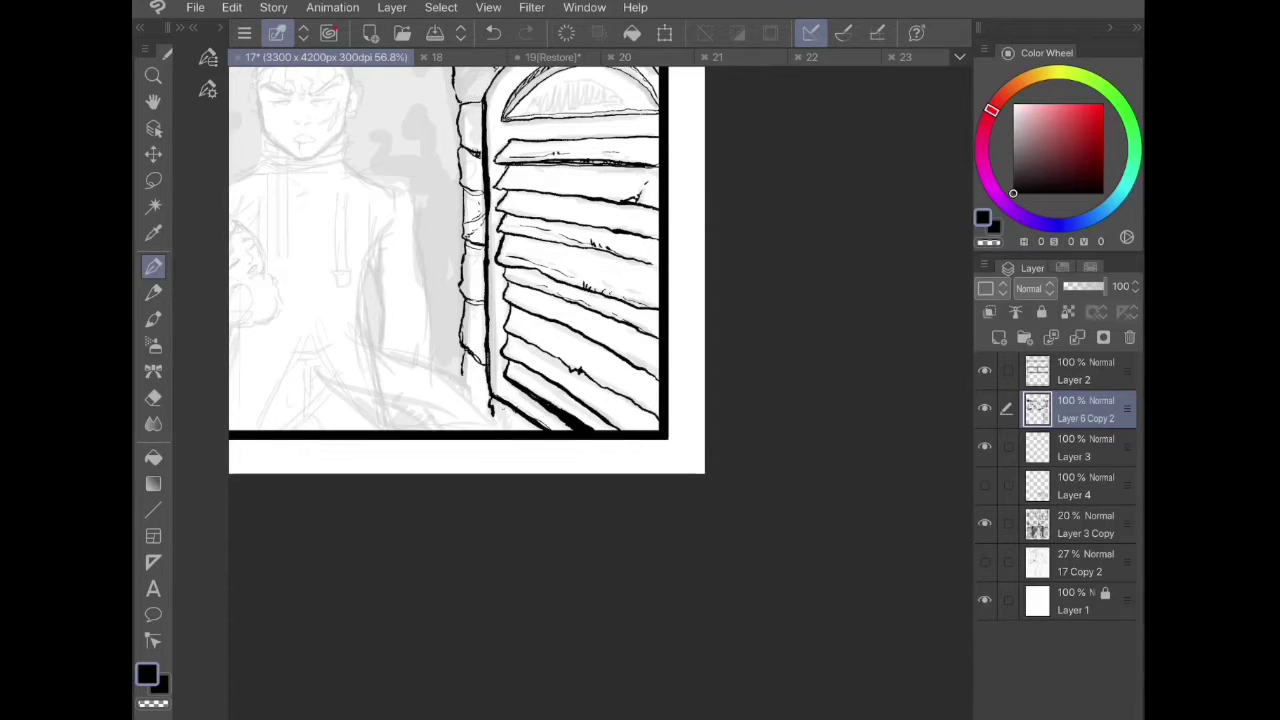
- Ink the masonry joints and cracks in the wall above the right shutter and along the adjoining arch stones
{"action": "mouse_move", "coordinate": [490, 300]}
{"action": "left_mouse_down"}
{"action": "mouse_move", "coordinate": [694, 479]}
{"action": "mouse_move", "coordinate": [601, 495]}
{"action": "left_mouse_up"}
{"action": "left_click_drag", "start_coordinate": [671, 203], "coordinate": [711, 199]}
{"action": "left_click_drag", "start_coordinate": [707, 199], "coordinate": [762, 193]}
{"action": "left_click_drag", "start_coordinate": [746, 184], "coordinate": [758, 190]}
{"action": "left_click_drag", "start_coordinate": [709, 201], "coordinate": [743, 196]}
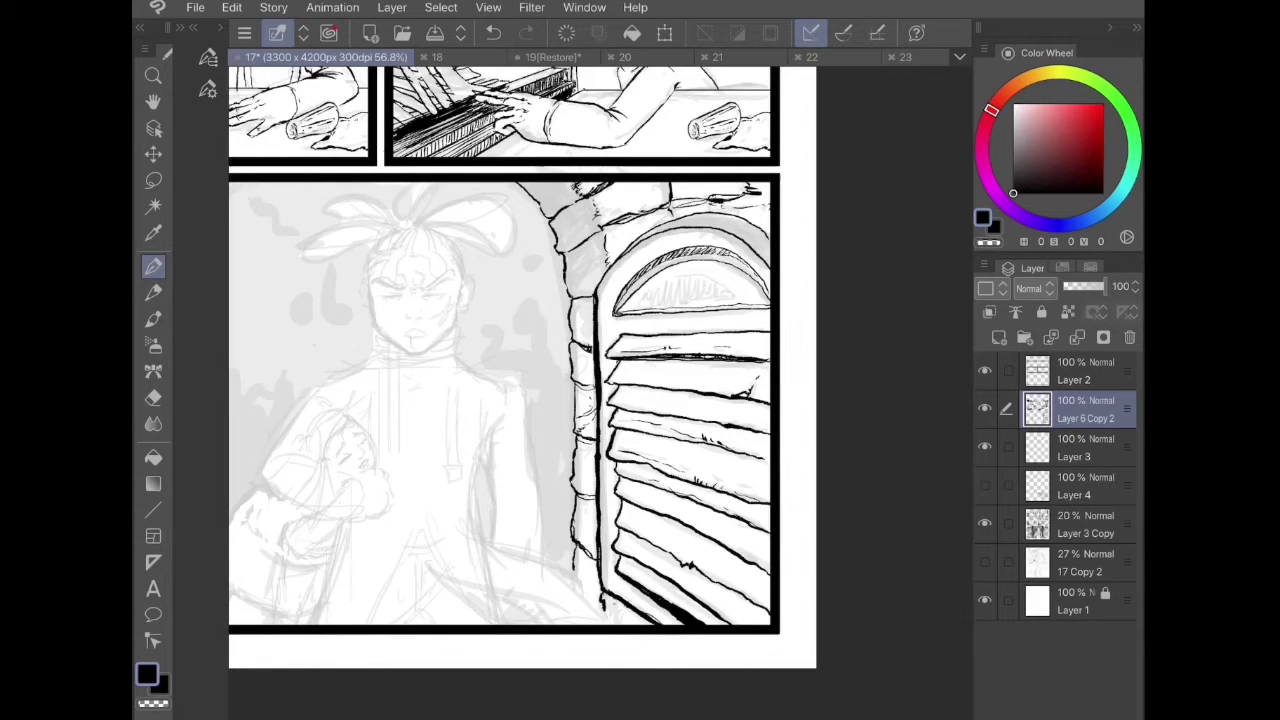
{"action": "left_click_drag", "start_coordinate": [600, 219], "coordinate": [624, 210]}
{"action": "left_click_drag", "start_coordinate": [636, 201], "coordinate": [664, 185]}
{"action": "left_click_drag", "start_coordinate": [608, 222], "coordinate": [634, 215]}
{"action": "left_click_drag", "start_coordinate": [617, 222], "coordinate": [653, 210]}
{"action": "left_click_drag", "start_coordinate": [651, 212], "coordinate": [669, 206]}
{"action": "left_click_drag", "start_coordinate": [570, 183], "coordinate": [609, 250]}
- Ink the left shutter's arched outline with its chipped notch and the long edge beside the stone column
{"action": "left_click_drag", "start_coordinate": [512, 332], "coordinate": [980, 314]}
{"action": "mouse_move", "coordinate": [556, 187]}
{"action": "left_mouse_down"}
{"action": "mouse_move", "coordinate": [524, 180]}
{"action": "mouse_move", "coordinate": [523, 166]}
{"action": "mouse_move", "coordinate": [460, 182]}
{"action": "mouse_move", "coordinate": [551, 192]}
{"action": "left_mouse_up"}
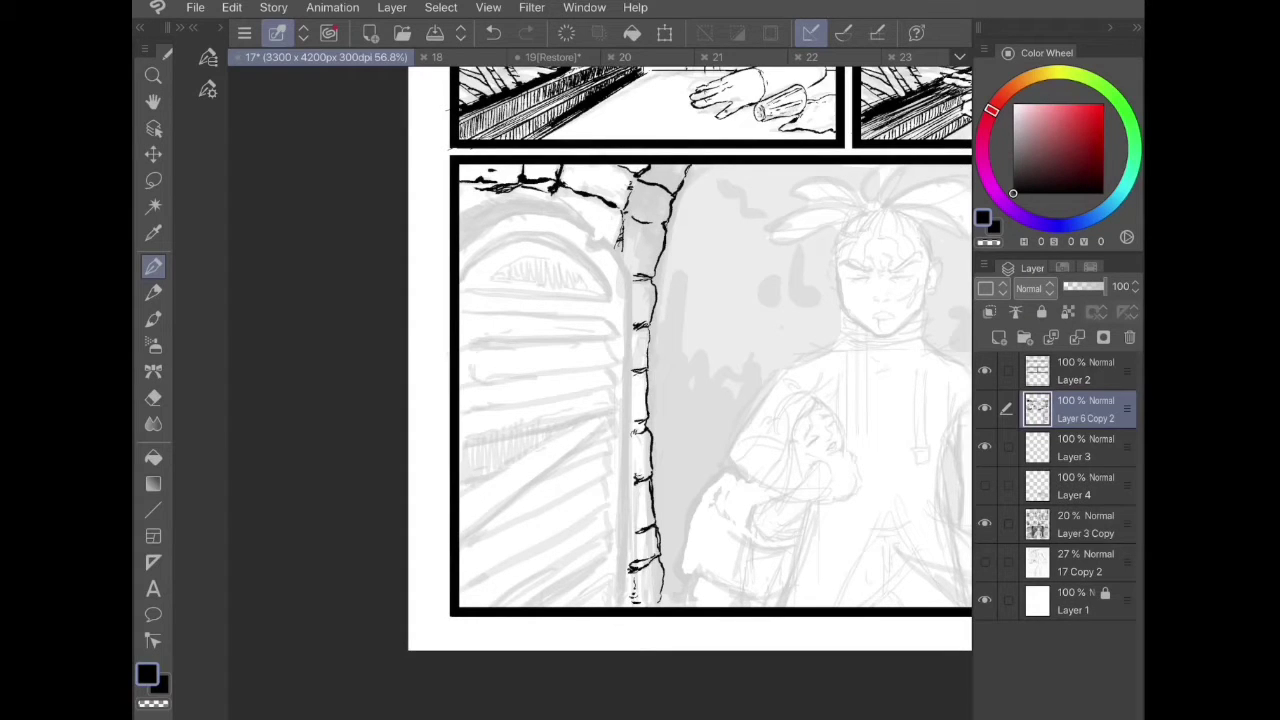
{"action": "mouse_move", "coordinate": [458, 228]}
{"action": "left_mouse_down"}
{"action": "mouse_move", "coordinate": [524, 196]}
{"action": "mouse_move", "coordinate": [590, 232]}
{"action": "mouse_move", "coordinate": [627, 277]}
{"action": "mouse_move", "coordinate": [616, 606]}
{"action": "left_mouse_up"}
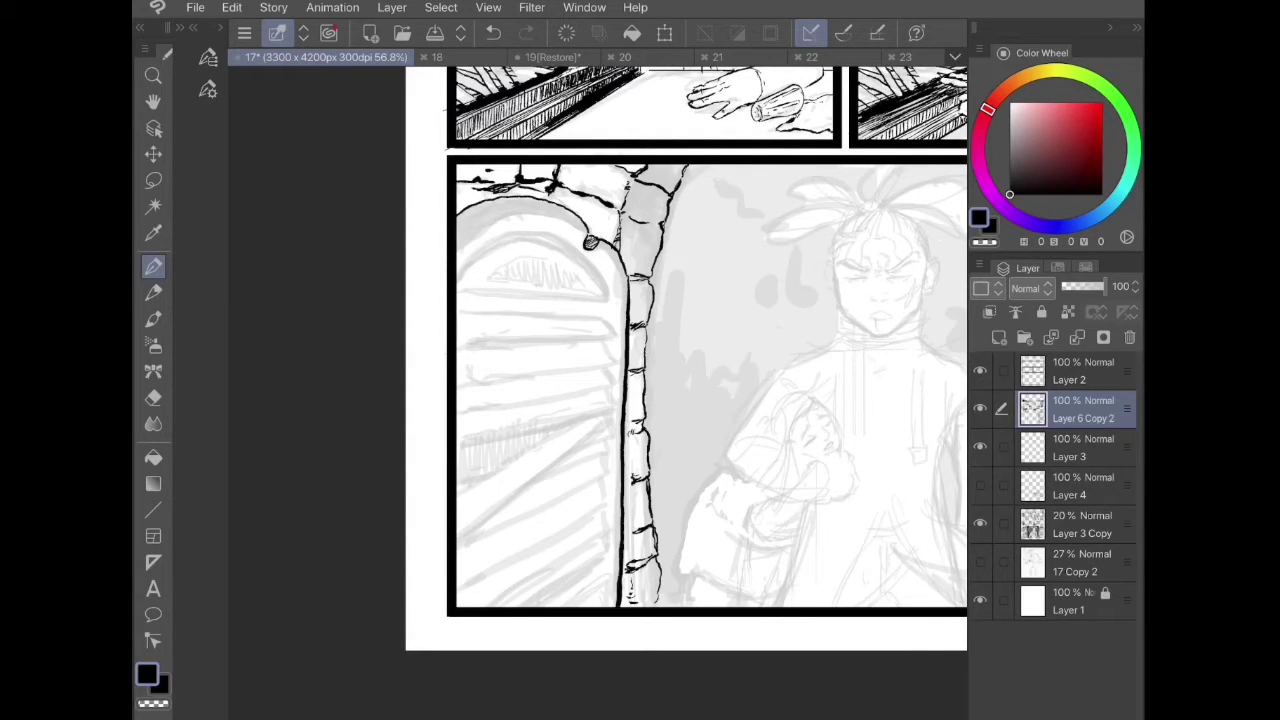
{"action": "mouse_move", "coordinate": [586, 234]}
{"action": "left_mouse_down"}
{"action": "mouse_move", "coordinate": [568, 217]}
{"action": "mouse_move", "coordinate": [490, 214]}
{"action": "left_mouse_up"}
- Ink the upper slats of the left shutter with heavy gap lines and small wood nicks
{"action": "mouse_move", "coordinate": [456, 308]}
{"action": "left_mouse_down"}
{"action": "mouse_move", "coordinate": [592, 313]}
{"action": "mouse_move", "coordinate": [612, 331]}
{"action": "left_mouse_up"}
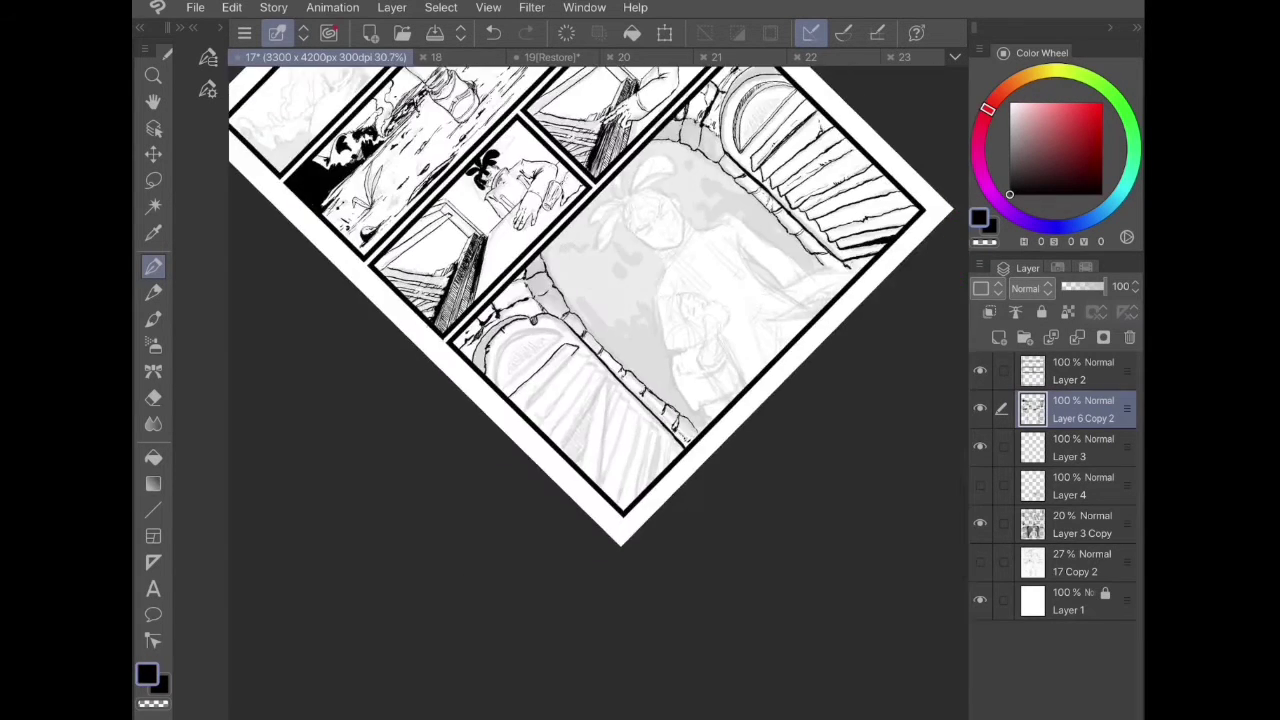
{"action": "left_click_drag", "start_coordinate": [595, 215], "coordinate": [504, 314]}
{"action": "left_click_drag", "start_coordinate": [594, 218], "coordinate": [507, 315]}
{"action": "left_click_drag", "start_coordinate": [592, 222], "coordinate": [504, 318]}
{"action": "left_click_drag", "start_coordinate": [615, 226], "coordinate": [530, 341]}
{"action": "left_click_drag", "start_coordinate": [569, 293], "coordinate": [530, 342]}
{"action": "left_click_drag", "start_coordinate": [615, 241], "coordinate": [551, 321]}
{"action": "left_click_drag", "start_coordinate": [618, 230], "coordinate": [559, 311]}
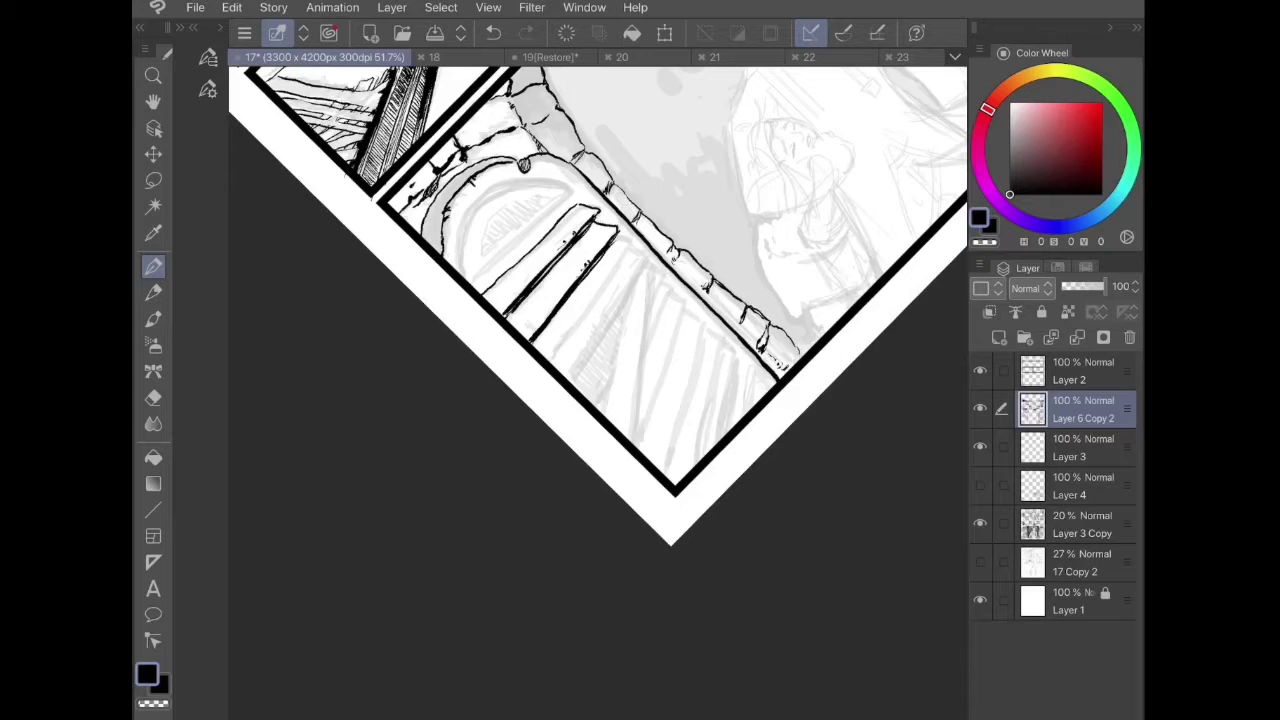
{"action": "left_click_drag", "start_coordinate": [628, 236], "coordinate": [550, 362]}
{"action": "mouse_move", "coordinate": [572, 316]}
{"action": "left_mouse_down"}
{"action": "mouse_move", "coordinate": [604, 276]}
{"action": "mouse_move", "coordinate": [572, 376]}
{"action": "left_mouse_up"}
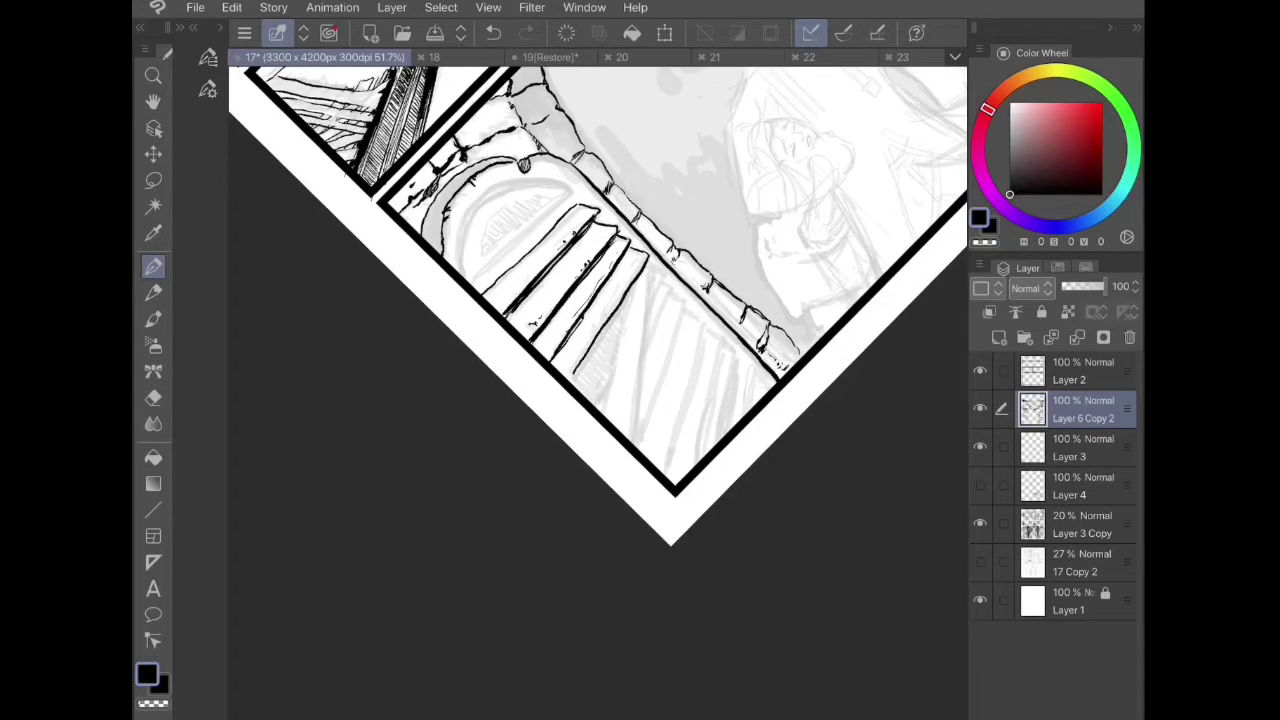
{"action": "left_click_drag", "start_coordinate": [622, 296], "coordinate": [566, 374]}
- Ink the broken diagonal slat across the middle of the left shutter with thick edges
{"action": "mouse_move", "coordinate": [655, 266]}
{"action": "left_mouse_down"}
{"action": "mouse_move", "coordinate": [635, 444]}
{"action": "mouse_move", "coordinate": [636, 430]}
{"action": "left_mouse_up"}
{"action": "left_click_drag", "start_coordinate": [655, 314], "coordinate": [634, 446]}
{"action": "left_click_drag", "start_coordinate": [626, 292], "coordinate": [608, 420]}
{"action": "left_click_drag", "start_coordinate": [622, 330], "coordinate": [604, 414]}
{"action": "left_click_drag", "start_coordinate": [625, 298], "coordinate": [606, 412]}
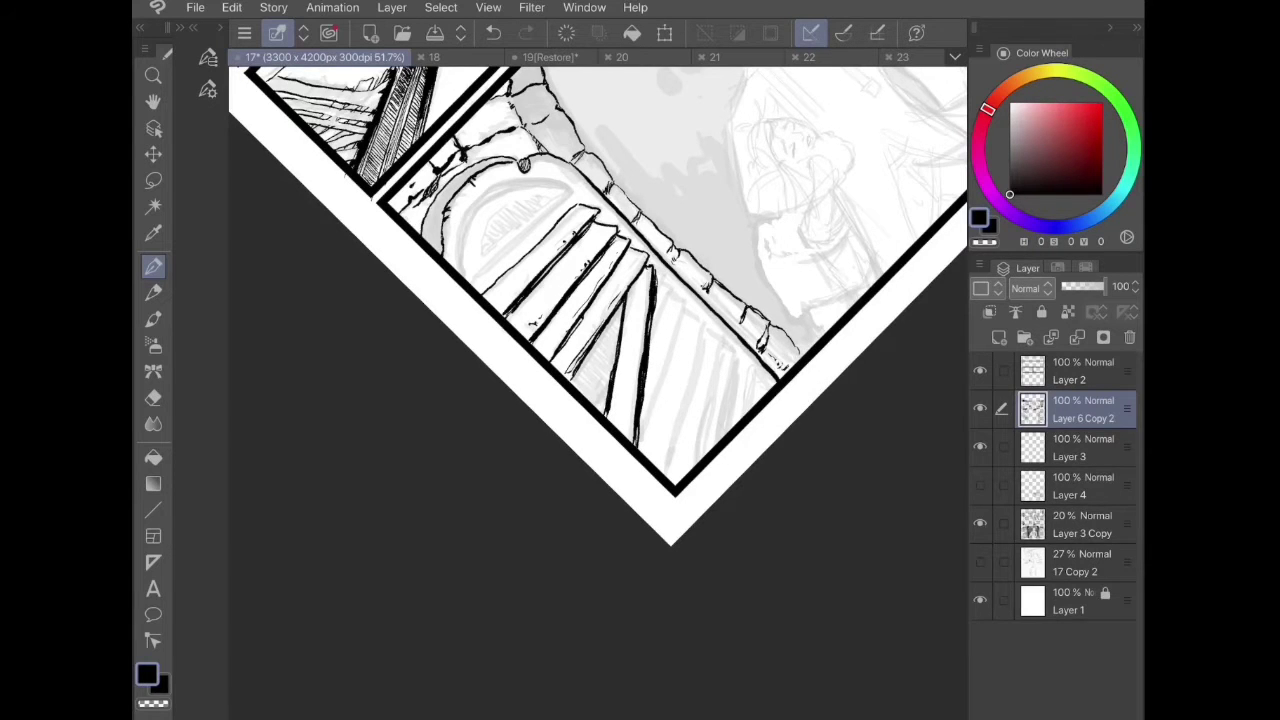
- Hatch the dark gap above the left shutter's diagonal slat with close vertical strokes
{"action": "scroll", "coordinate": [598, 390], "scroll_direction": "down", "scroll_amount": 5}
{"action": "scroll", "coordinate": [598, 390], "scroll_direction": "up", "scroll_amount": 6}
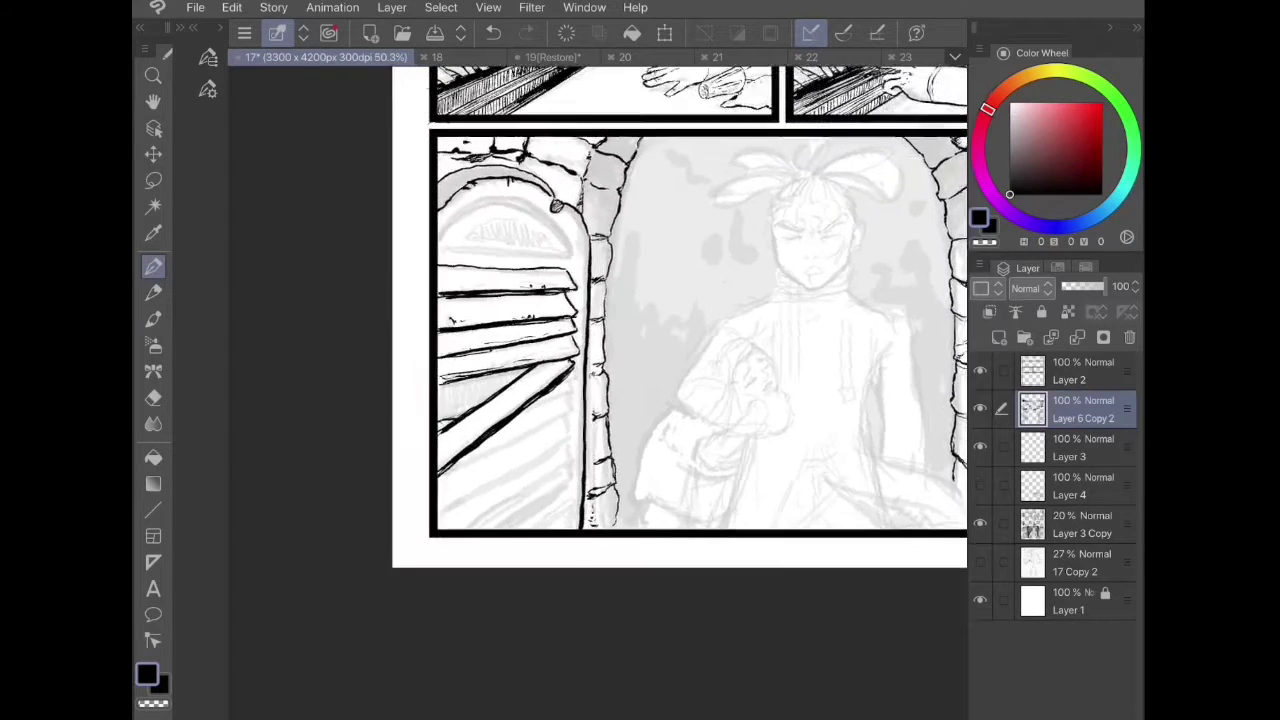
{"action": "left_click_drag", "start_coordinate": [518, 365], "coordinate": [464, 410]}
{"action": "left_click_drag", "start_coordinate": [466, 376], "coordinate": [452, 418]}
{"action": "left_click_drag", "start_coordinate": [451, 374], "coordinate": [435, 424]}
{"action": "left_click_drag", "start_coordinate": [435, 380], "coordinate": [424, 424]}
{"action": "left_click_drag", "start_coordinate": [424, 376], "coordinate": [419, 424]}
{"action": "left_click_drag", "start_coordinate": [517, 366], "coordinate": [509, 376]}
{"action": "left_click_drag", "start_coordinate": [511, 366], "coordinate": [493, 388]}
{"action": "left_click_drag", "start_coordinate": [499, 370], "coordinate": [485, 398]}
{"action": "left_click_drag", "start_coordinate": [487, 370], "coordinate": [477, 402]}
{"action": "left_click_drag", "start_coordinate": [479, 374], "coordinate": [467, 400]}
{"action": "left_click_drag", "start_coordinate": [471, 374], "coordinate": [453, 416]}
{"action": "left_click_drag", "start_coordinate": [455, 378], "coordinate": [438, 424]}
- Ink the slats directly beneath the left shutter's diagonal slat, adding small wood marks
{"action": "mouse_move", "coordinate": [600, 400]}
{"action": "left_mouse_down"}
{"action": "mouse_move", "coordinate": [618, 295]}
{"action": "mouse_move", "coordinate": [534, 318]}
{"action": "mouse_move", "coordinate": [454, 378]}
{"action": "left_mouse_up"}
{"action": "mouse_move", "coordinate": [596, 300]}
{"action": "left_mouse_down"}
{"action": "mouse_move", "coordinate": [580, 332]}
{"action": "mouse_move", "coordinate": [546, 340]}
{"action": "left_mouse_up"}
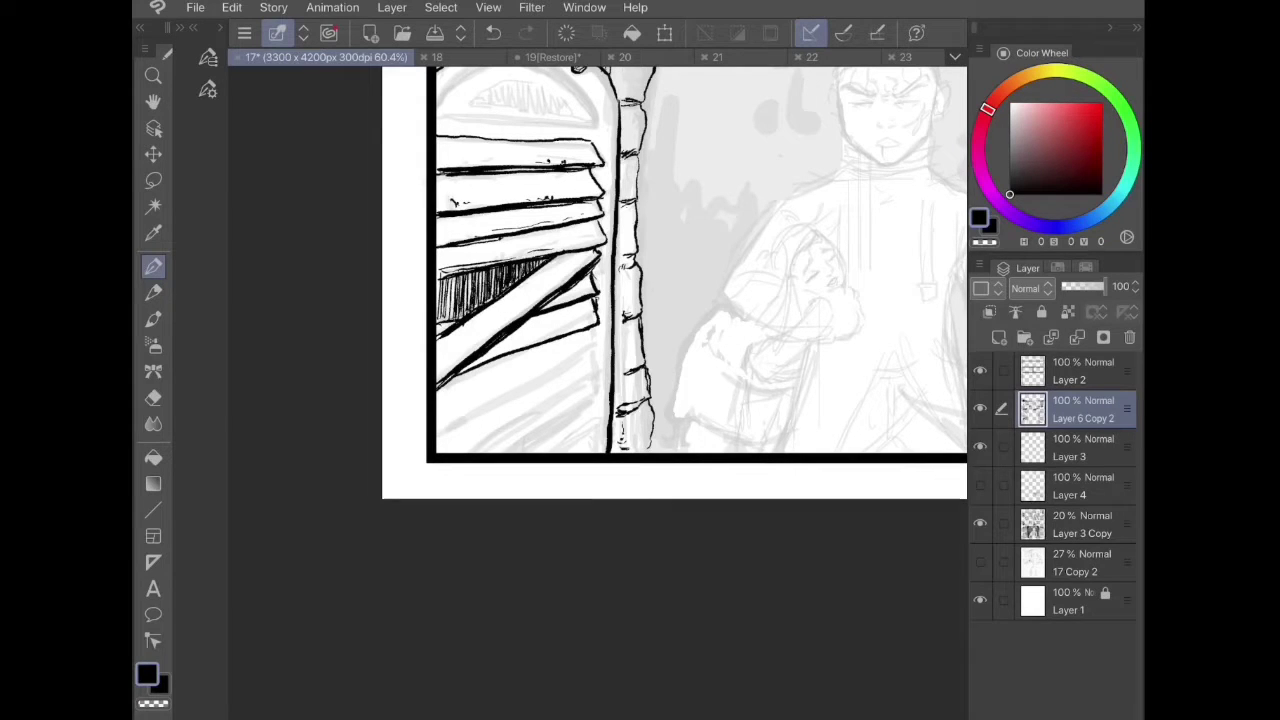
{"action": "mouse_move", "coordinate": [436, 438]}
{"action": "left_mouse_down"}
{"action": "mouse_move", "coordinate": [596, 344]}
{"action": "mouse_move", "coordinate": [597, 375]}
{"action": "left_mouse_up"}
{"action": "mouse_move", "coordinate": [596, 375]}
{"action": "left_mouse_down"}
{"action": "mouse_move", "coordinate": [469, 452]}
{"action": "mouse_move", "coordinate": [546, 401]}
{"action": "left_mouse_up"}
{"action": "left_click_drag", "start_coordinate": [512, 356], "coordinate": [456, 380]}
{"action": "left_click_drag", "start_coordinate": [586, 340], "coordinate": [528, 378]}
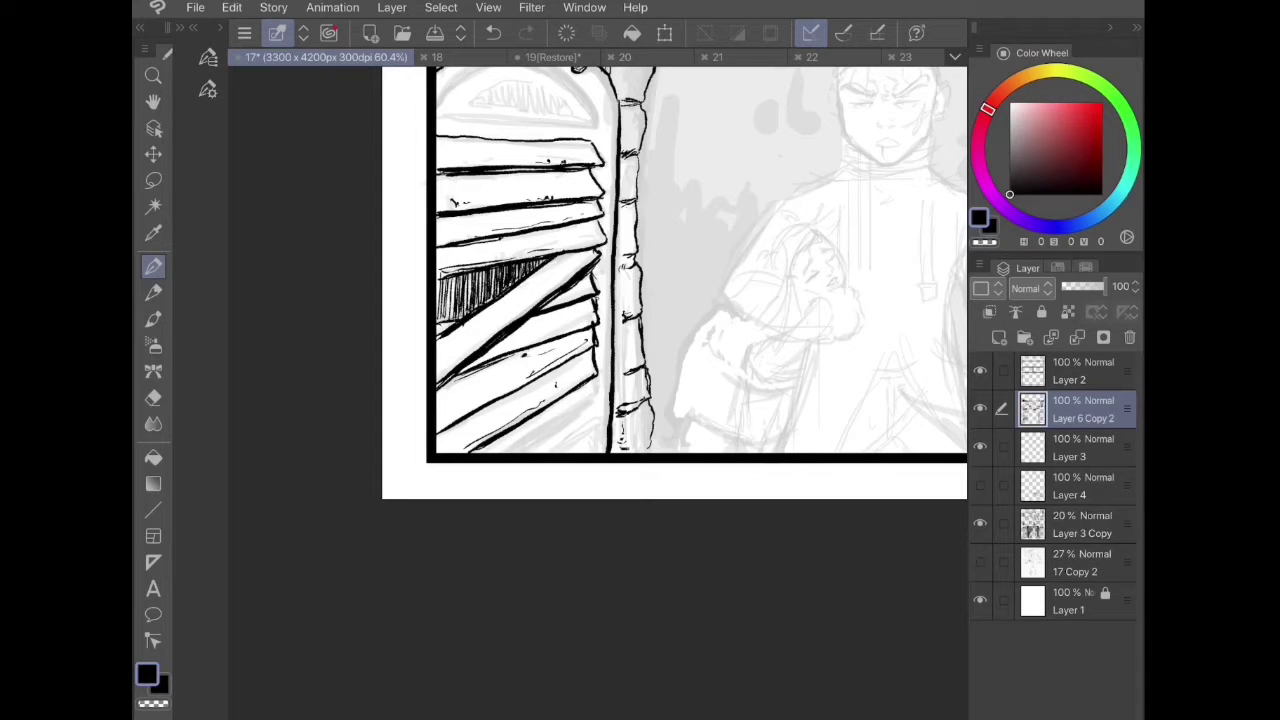
- Ink the lowest slats of the left shutter with wood grain and dark hatching in the bottom corner
{"action": "left_click_drag", "start_coordinate": [454, 412], "coordinate": [436, 434]}
{"action": "left_click_drag", "start_coordinate": [492, 376], "coordinate": [452, 414]}
{"action": "left_click_drag", "start_coordinate": [598, 380], "coordinate": [506, 454]}
{"action": "mouse_move", "coordinate": [586, 406]}
{"action": "left_mouse_down"}
{"action": "mouse_move", "coordinate": [516, 452]}
{"action": "mouse_move", "coordinate": [556, 432]}
{"action": "left_mouse_up"}
{"action": "left_click_drag", "start_coordinate": [532, 440], "coordinate": [512, 454]}
{"action": "left_click_drag", "start_coordinate": [592, 402], "coordinate": [540, 448]}
{"action": "left_click_drag", "start_coordinate": [586, 414], "coordinate": [526, 454]}
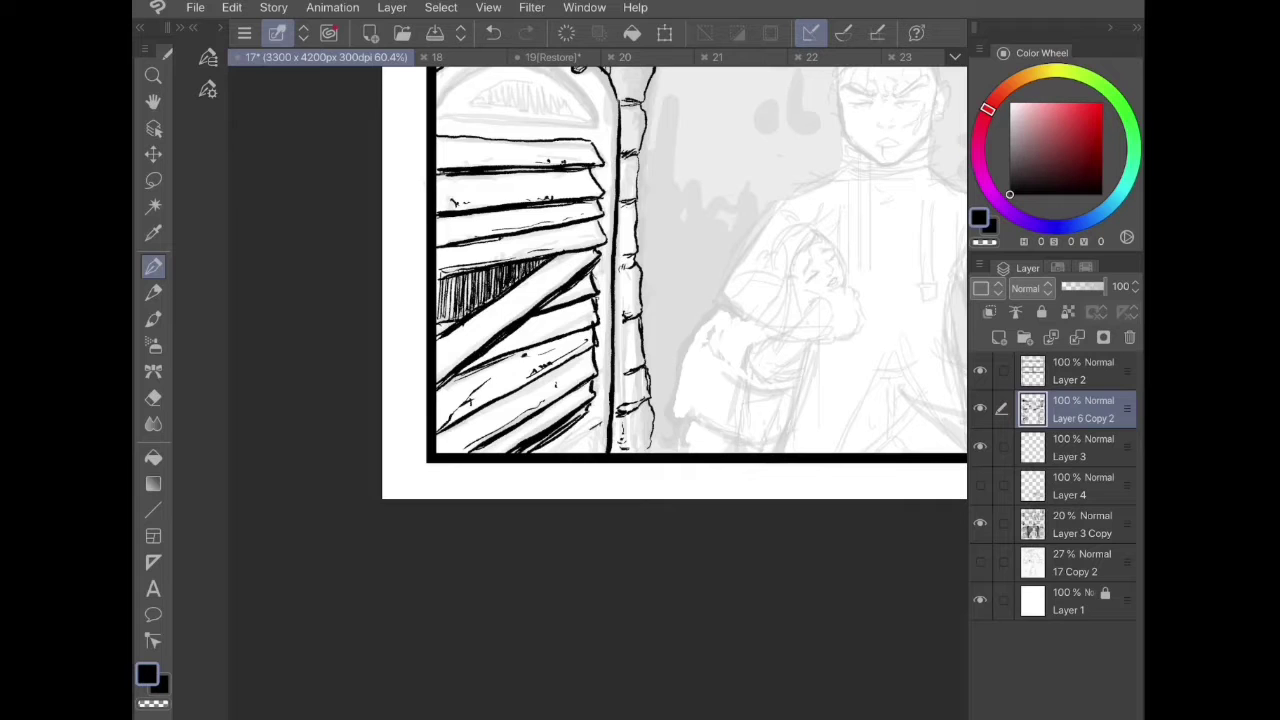
{"action": "mouse_move", "coordinate": [598, 426]}
{"action": "left_mouse_down"}
{"action": "mouse_move", "coordinate": [548, 452]}
{"action": "mouse_move", "coordinate": [586, 452]}
{"action": "left_mouse_up"}
- Outline the small arched opening at the top of the right shutter and fill it with hatching
{"action": "left_click_drag", "start_coordinate": [640, 300], "coordinate": [605, 386]}
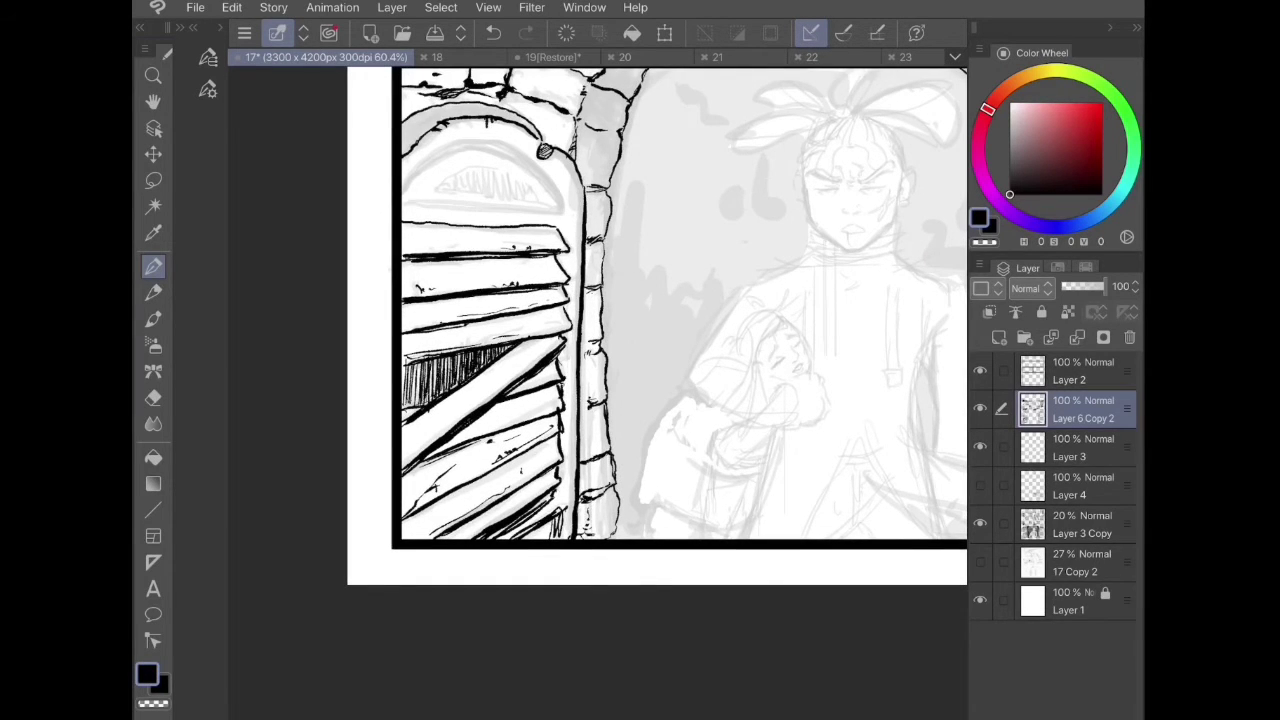
{"action": "scroll", "coordinate": [657, 326], "scroll_direction": "down", "scroll_amount": 2}
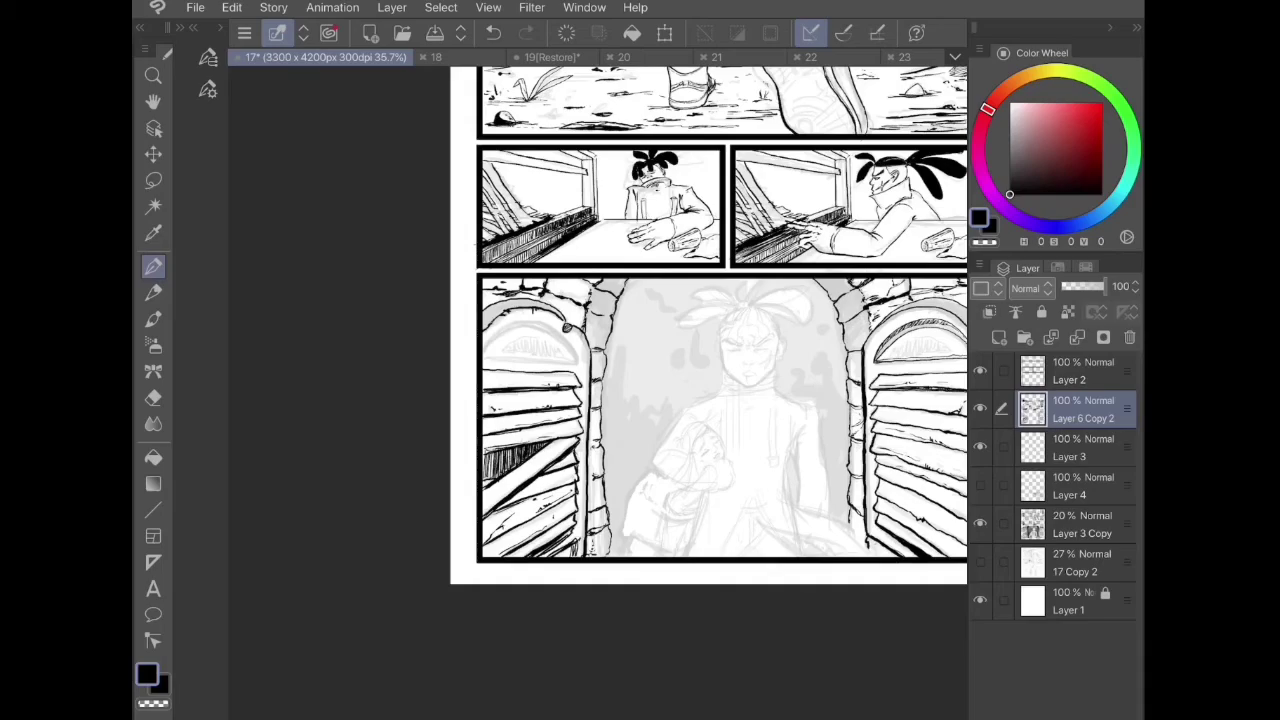
{"action": "scroll", "coordinate": [640, 340], "scroll_direction": "down", "scroll_amount": 1}
{"action": "scroll", "coordinate": [600, 360], "scroll_direction": "up", "scroll_amount": 3}
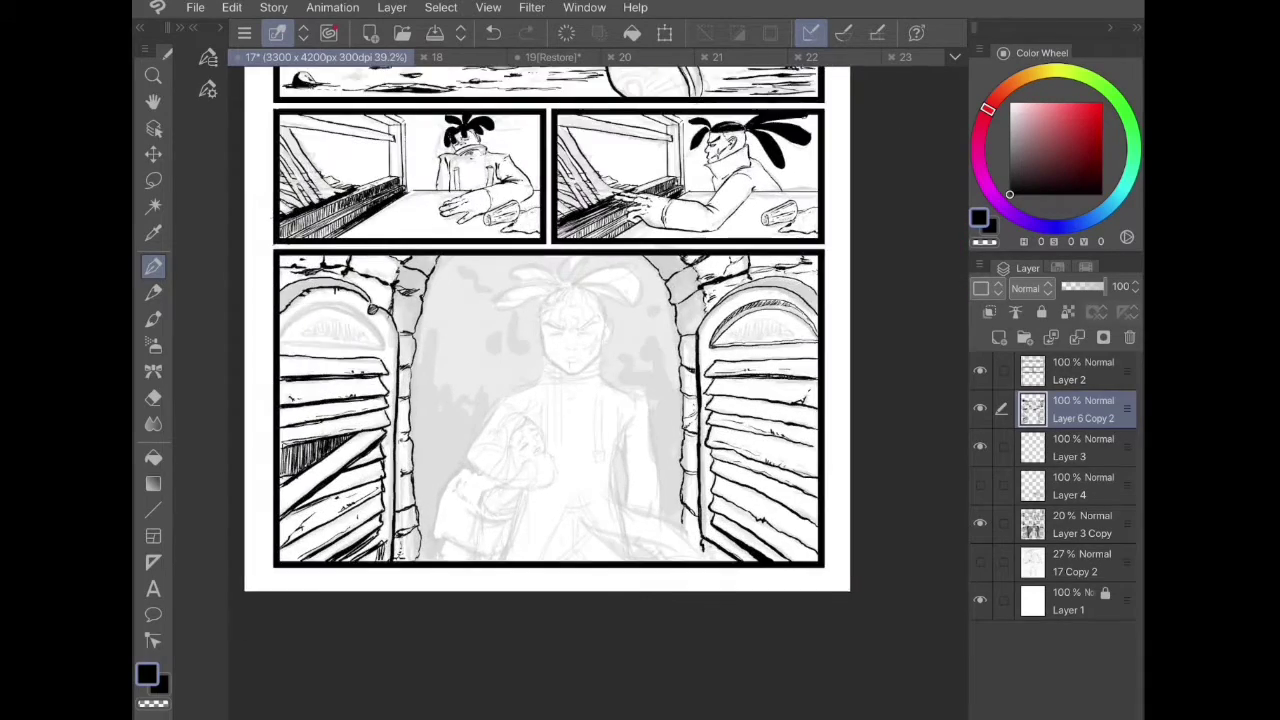
{"action": "scroll", "coordinate": [600, 360], "scroll_direction": "down", "scroll_amount": 2}
{"action": "scroll", "coordinate": [600, 330], "scroll_direction": "up", "scroll_amount": 3}
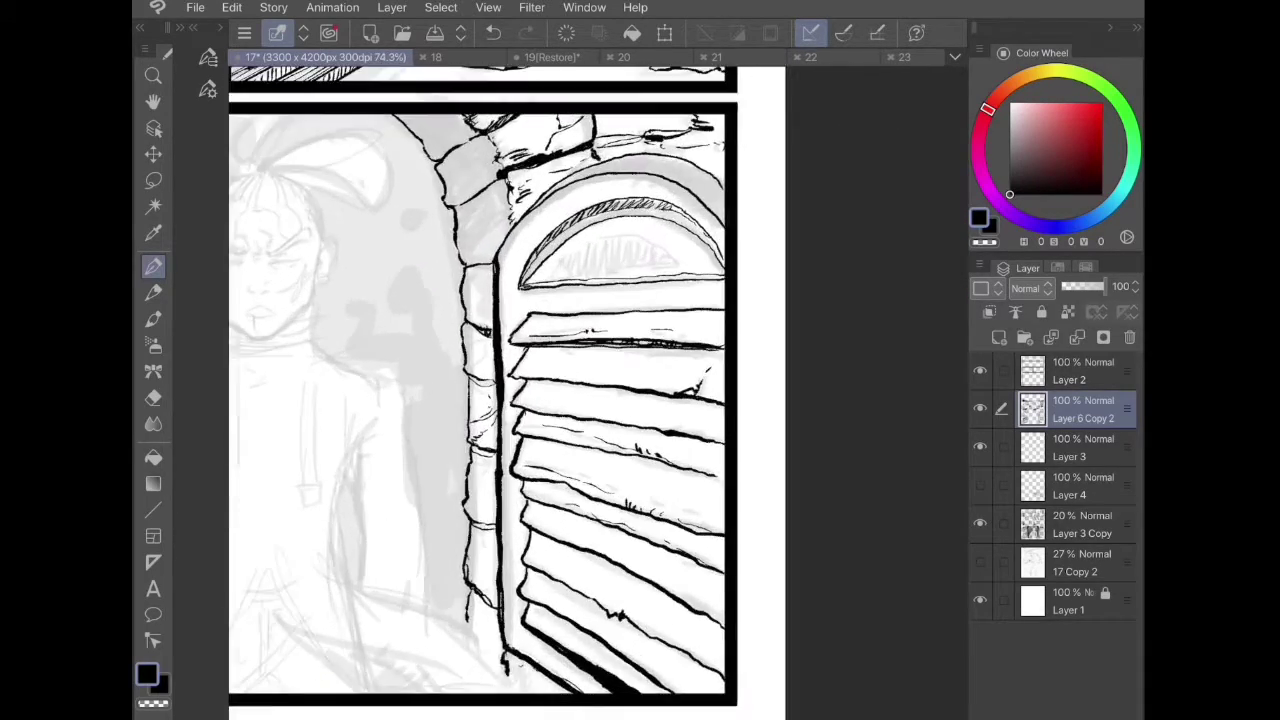
{"action": "left_click_drag", "start_coordinate": [648, 235], "coordinate": [688, 262]}
{"action": "left_click_drag", "start_coordinate": [552, 271], "coordinate": [688, 263]}
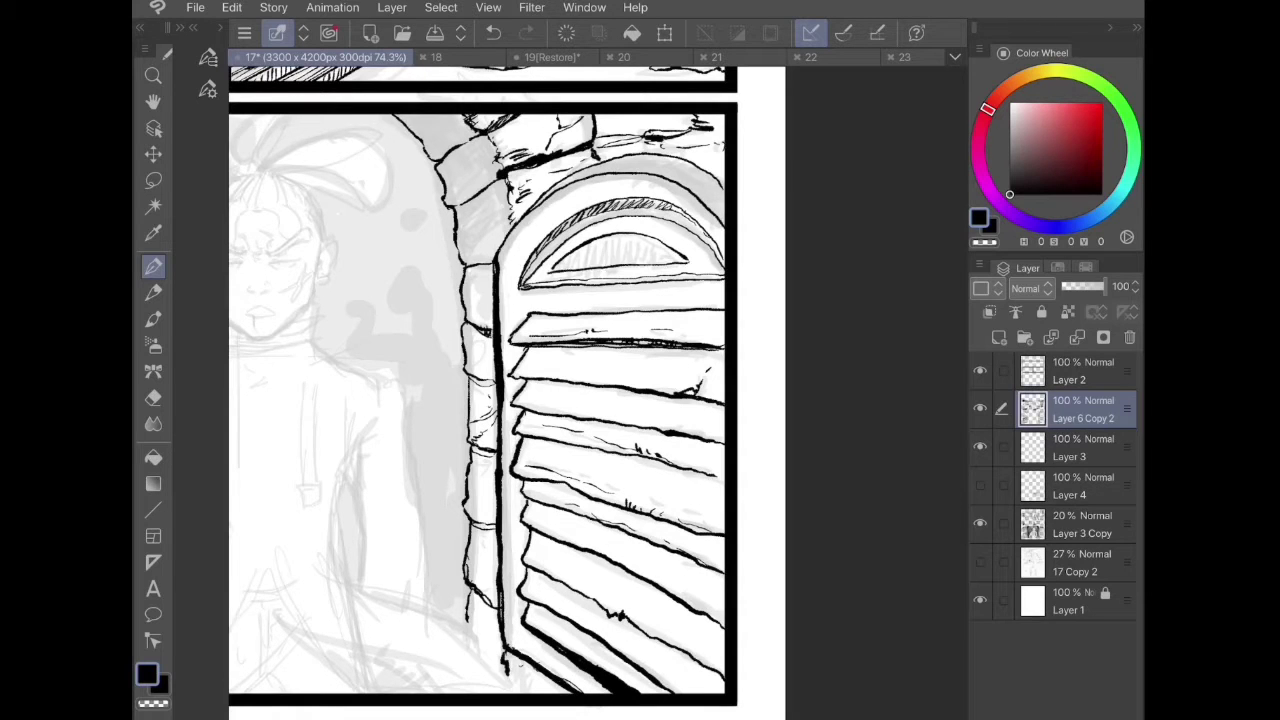
{"action": "mouse_move", "coordinate": [556, 272]}
{"action": "left_mouse_down"}
{"action": "mouse_move", "coordinate": [614, 238]}
{"action": "mouse_move", "coordinate": [662, 243]}
{"action": "left_mouse_up"}
{"action": "left_click_drag", "start_coordinate": [628, 267], "coordinate": [676, 248]}
{"action": "left_click_drag", "start_coordinate": [662, 264], "coordinate": [681, 254]}
- Ink the double arch and sill lines inside the top of the left shutter, undoing a stray stroke
{"action": "mouse_move", "coordinate": [265, 270]}
{"action": "left_mouse_down"}
{"action": "mouse_move", "coordinate": [529, 296]}
{"action": "mouse_move", "coordinate": [940, 262]}
{"action": "left_mouse_up"}
{"action": "mouse_move", "coordinate": [446, 262]}
{"action": "left_mouse_down"}
{"action": "mouse_move", "coordinate": [464, 228]}
{"action": "mouse_move", "coordinate": [588, 206]}
{"action": "mouse_move", "coordinate": [626, 282]}
{"action": "mouse_move", "coordinate": [546, 276]}
{"action": "mouse_move", "coordinate": [620, 280]}
{"action": "left_mouse_up"}
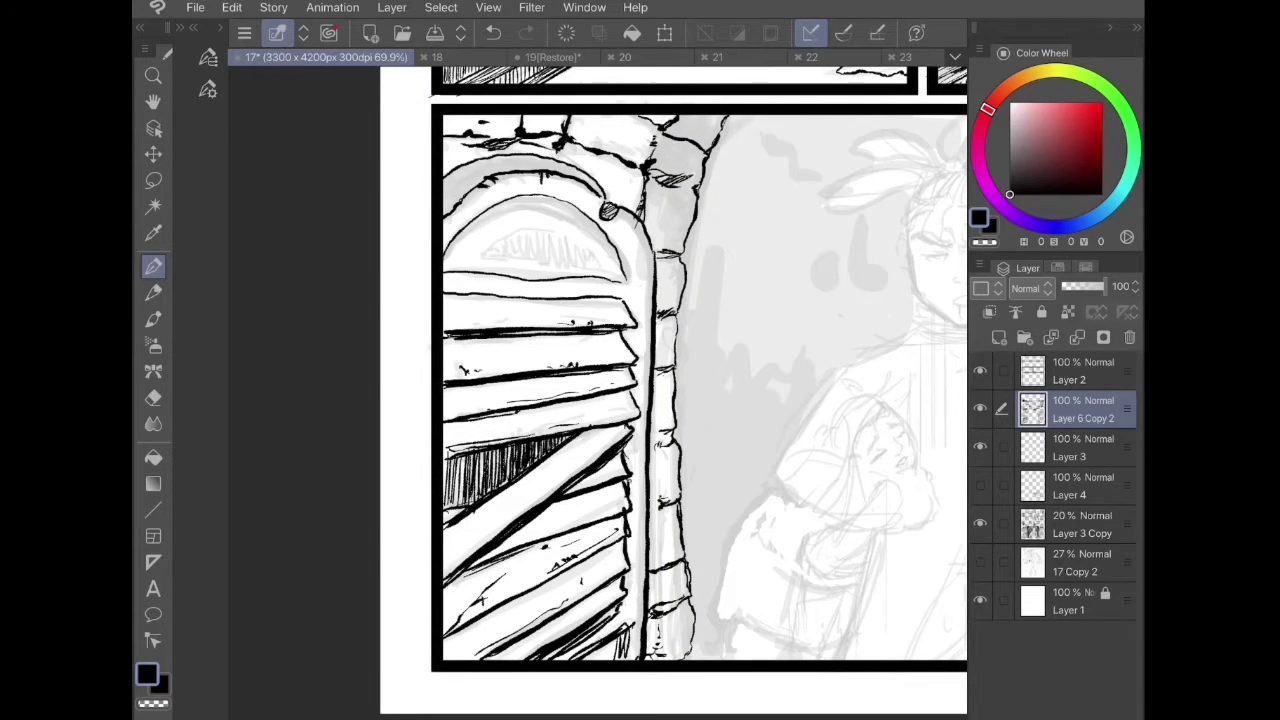
{"action": "key", "text": "ctrl+z"}
{"action": "left_click_drag", "start_coordinate": [650, 420], "coordinate": [771, 332]}
{"action": "mouse_move", "coordinate": [508, 378]}
{"action": "left_mouse_down"}
{"action": "mouse_move", "coordinate": [655, 252]}
{"action": "mouse_move", "coordinate": [597, 294]}
{"action": "mouse_move", "coordinate": [643, 257]}
{"action": "left_mouse_up"}
{"action": "left_click_drag", "start_coordinate": [511, 292], "coordinate": [499, 368]}
{"action": "mouse_move", "coordinate": [500, 369]}
{"action": "left_mouse_down"}
{"action": "mouse_move", "coordinate": [507, 299]}
{"action": "mouse_move", "coordinate": [615, 241]}
{"action": "mouse_move", "coordinate": [643, 255]}
{"action": "left_mouse_up"}
{"action": "left_click_drag", "start_coordinate": [524, 329], "coordinate": [622, 256]}
{"action": "mouse_move", "coordinate": [622, 256]}
{"action": "left_mouse_down"}
{"action": "mouse_move", "coordinate": [601, 257]}
{"action": "mouse_move", "coordinate": [526, 327]}
{"action": "left_mouse_up"}
- Outline the small arched opening at the top of the left shutter and fill it with vertical hatching
{"action": "scroll", "coordinate": [600, 380], "scroll_direction": "down", "scroll_amount": 5}
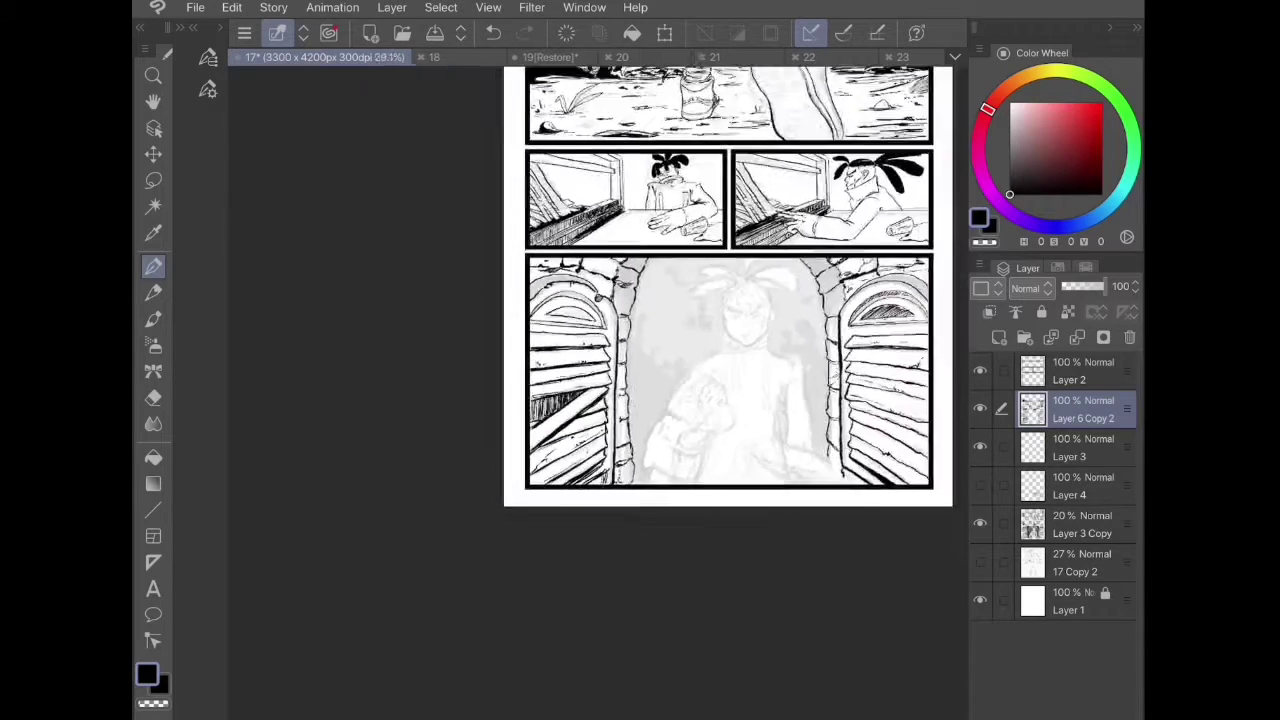
{"action": "scroll", "coordinate": [590, 300], "scroll_direction": "up", "scroll_amount": 5}
{"action": "mouse_move", "coordinate": [500, 332]}
{"action": "left_mouse_down"}
{"action": "mouse_move", "coordinate": [494, 352]}
{"action": "mouse_move", "coordinate": [542, 352]}
{"action": "left_mouse_up"}
{"action": "left_click_drag", "start_coordinate": [554, 328], "coordinate": [556, 356]}
{"action": "left_click_drag", "start_coordinate": [566, 328], "coordinate": [566, 358]}
{"action": "left_click_drag", "start_coordinate": [576, 332], "coordinate": [578, 360]}
{"action": "left_click_drag", "start_coordinate": [588, 340], "coordinate": [587, 361]}
{"action": "left_click_drag", "start_coordinate": [599, 351], "coordinate": [593, 363]}
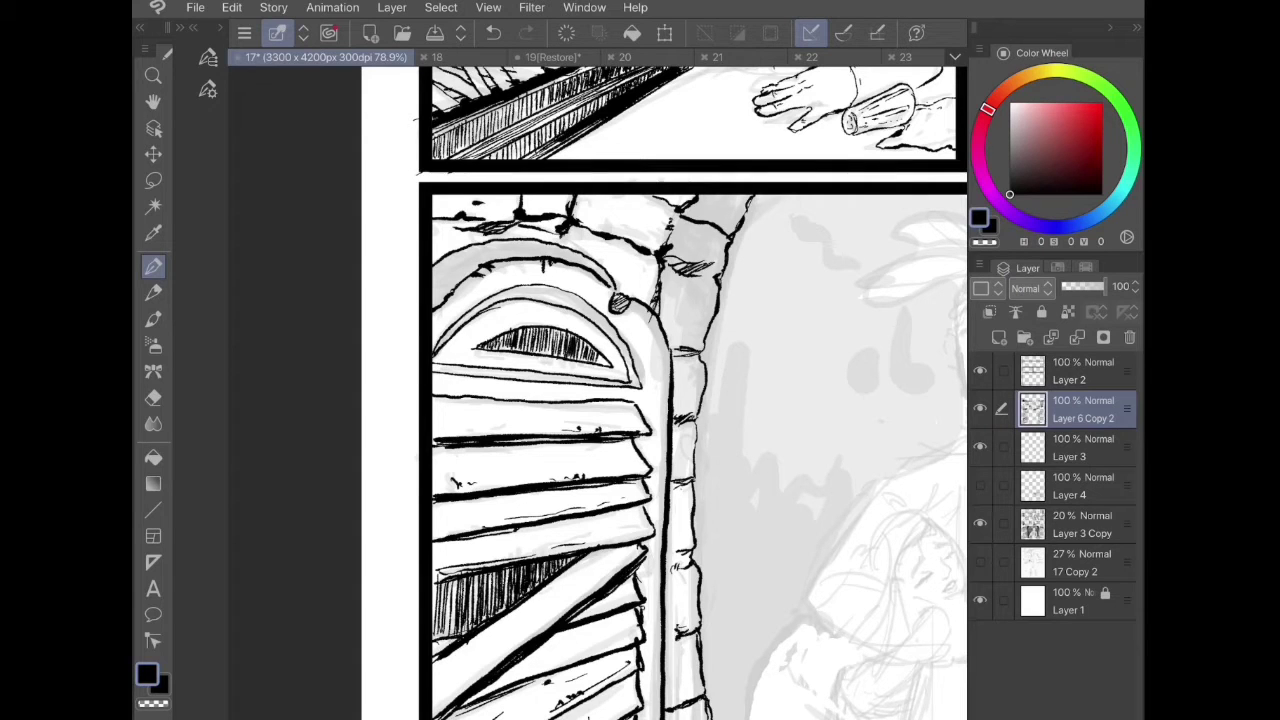
- Hatch the thin band of the left shutter's inner arch to shade it
{"action": "scroll", "coordinate": [610, 384], "scroll_direction": "down", "scroll_amount": 1}
{"action": "scroll", "coordinate": [760, 263], "scroll_direction": "down", "scroll_amount": 3}
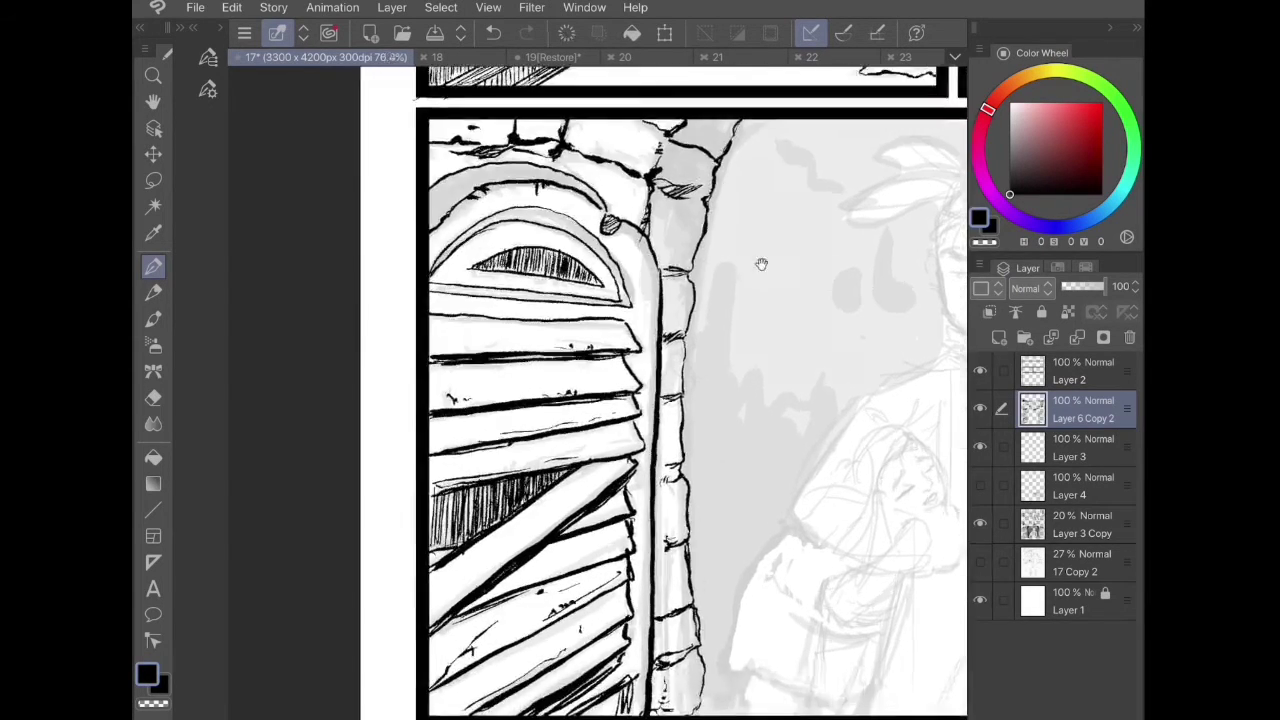
{"action": "scroll", "coordinate": [667, 313], "scroll_direction": "down", "scroll_amount": 1}
{"action": "left_click_drag", "start_coordinate": [667, 313], "coordinate": [707, 348]}
{"action": "left_click_drag", "start_coordinate": [484, 321], "coordinate": [543, 292]}
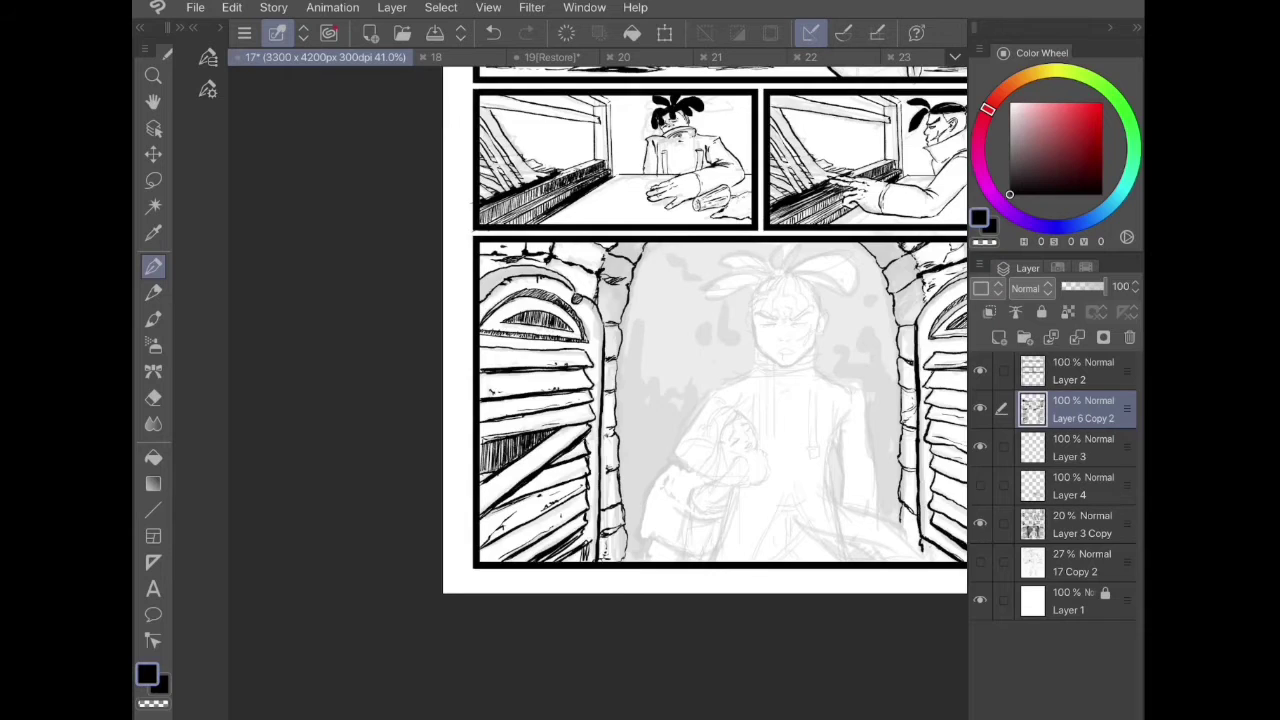
- Extend the hatching down the inner arch band at the top of the right shutter
{"action": "scroll", "coordinate": [598, 340], "scroll_direction": "right", "scroll_amount": 4}
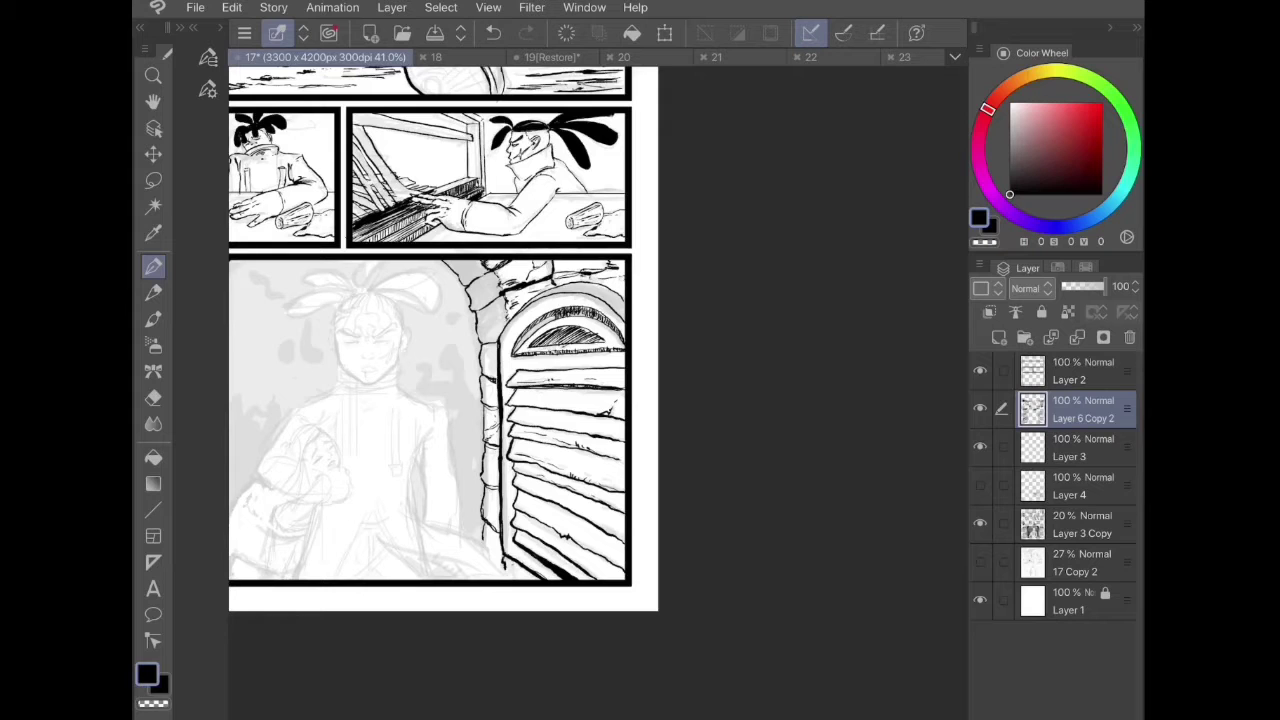
{"action": "left_click_drag", "start_coordinate": [554, 309], "coordinate": [550, 321]}
{"action": "left_click_drag", "start_coordinate": [551, 311], "coordinate": [532, 335]}
{"action": "left_click_drag", "start_coordinate": [537, 324], "coordinate": [523, 343]}
{"action": "left_click_drag", "start_coordinate": [525, 333], "coordinate": [519, 347]}
{"action": "mouse_move", "coordinate": [440, 400]}
{"action": "left_mouse_down"}
{"action": "mouse_move", "coordinate": [576, 315]}
{"action": "mouse_move", "coordinate": [675, 286]}
{"action": "left_mouse_up"}
{"action": "scroll", "coordinate": [577, 254], "scroll_direction": "down", "scroll_amount": 2}
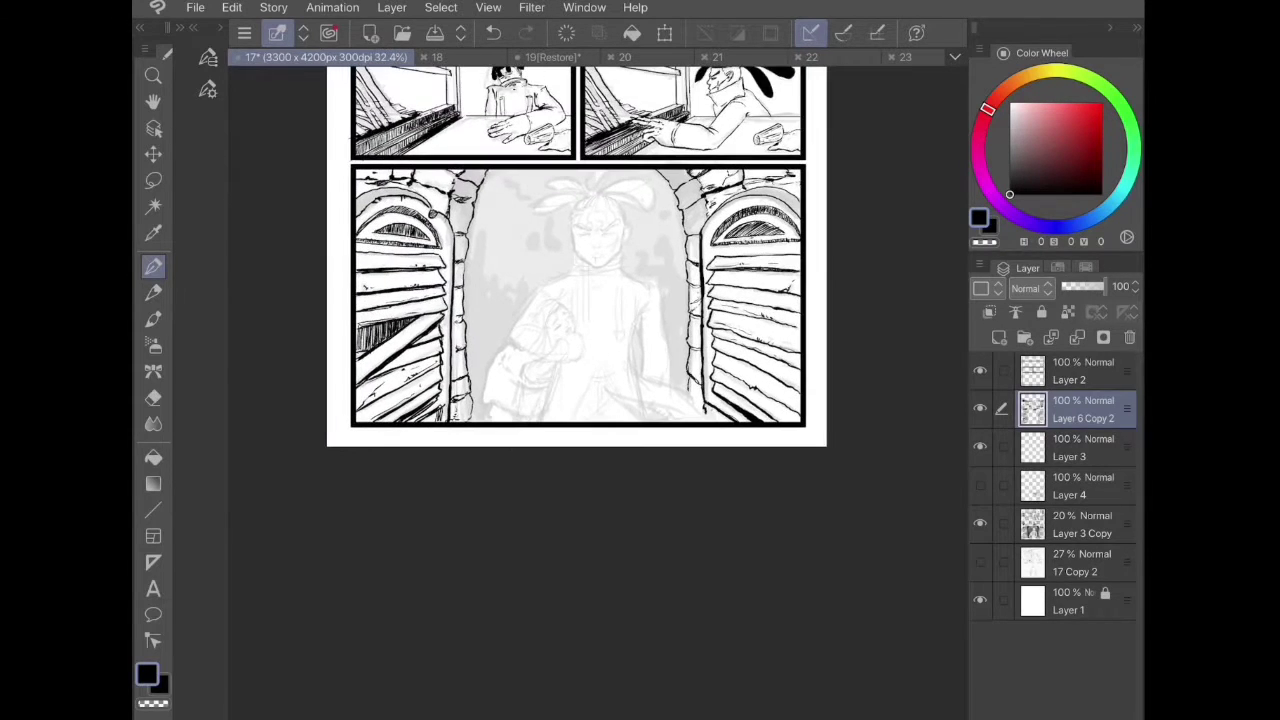
- Add crack and shading strokes to the stones around the upper archway on both sides
{"action": "scroll", "coordinate": [415, 131], "scroll_direction": "up", "scroll_amount": 3}
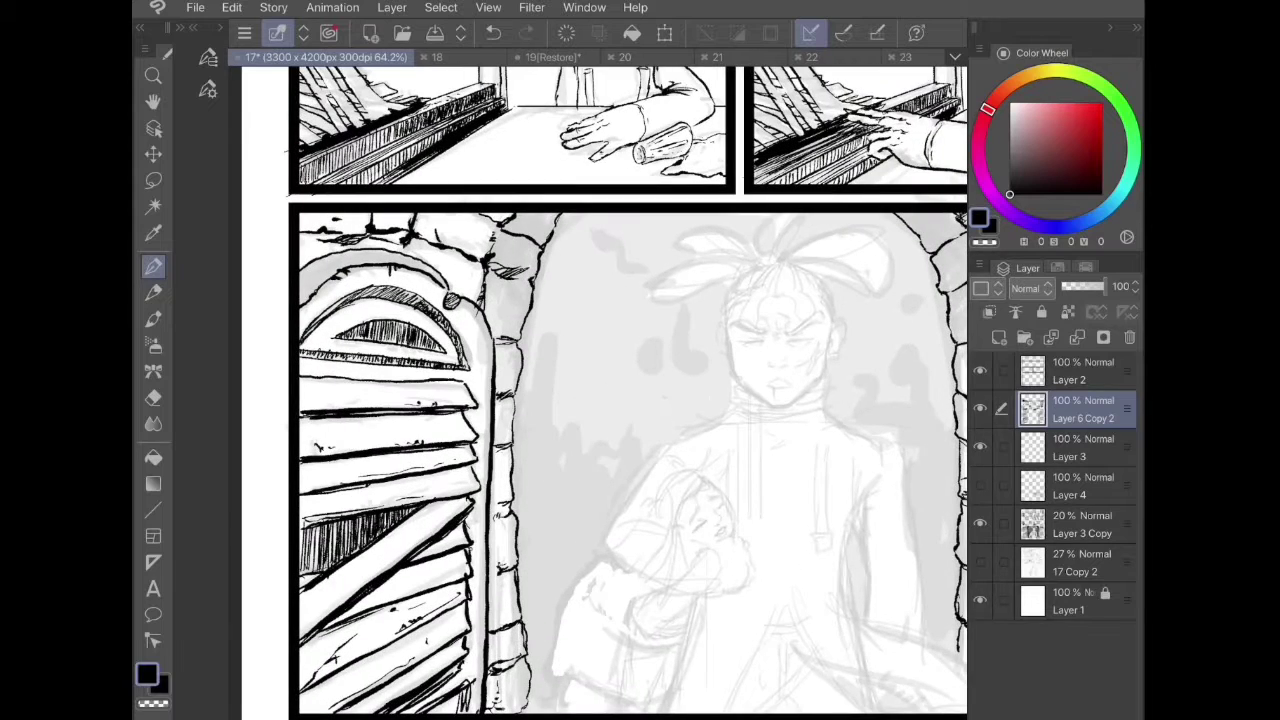
{"action": "left_click_drag", "start_coordinate": [485, 245], "coordinate": [469, 251]}
{"action": "left_click_drag", "start_coordinate": [485, 237], "coordinate": [465, 250]}
{"action": "left_click_drag", "start_coordinate": [415, 215], "coordinate": [475, 267]}
{"action": "left_click_drag", "start_coordinate": [457, 261], "coordinate": [471, 273]}
{"action": "left_click_drag", "start_coordinate": [623, 370], "coordinate": [203, 309]}
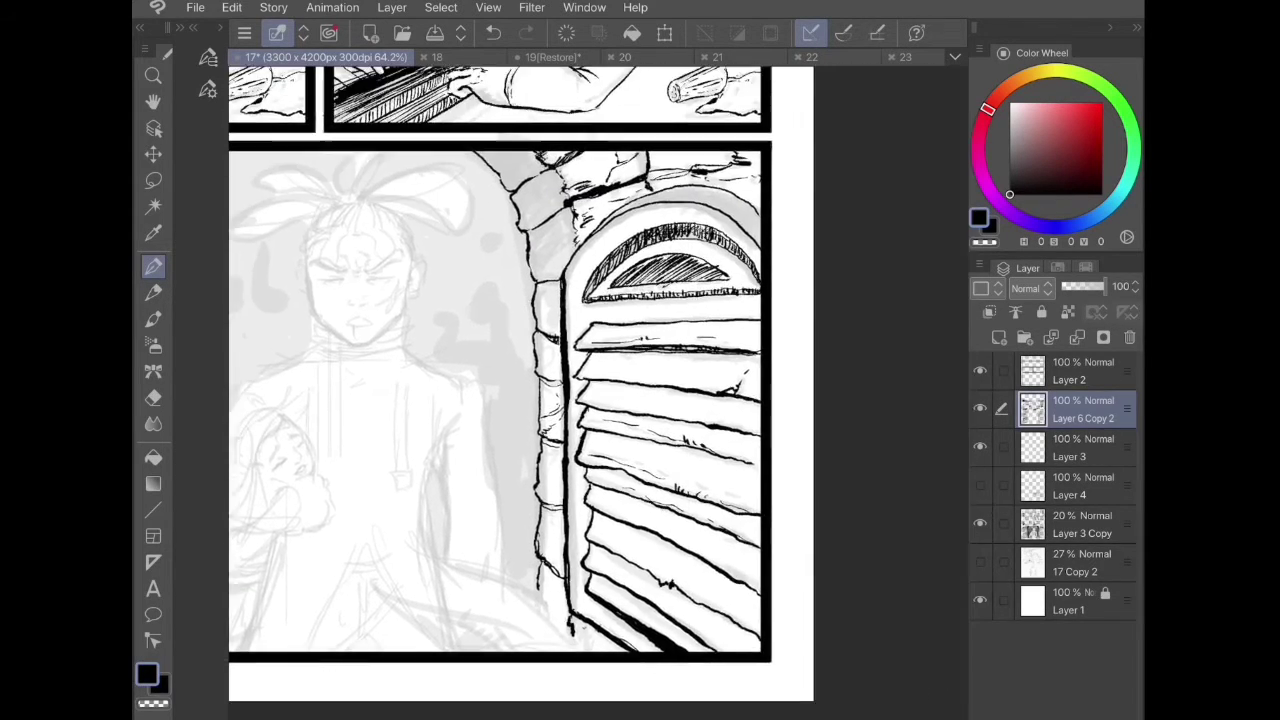
{"action": "mouse_move", "coordinate": [496, 167]}
{"action": "left_mouse_down"}
{"action": "mouse_move", "coordinate": [546, 170]}
{"action": "mouse_move", "coordinate": [510, 186]}
{"action": "left_mouse_up"}
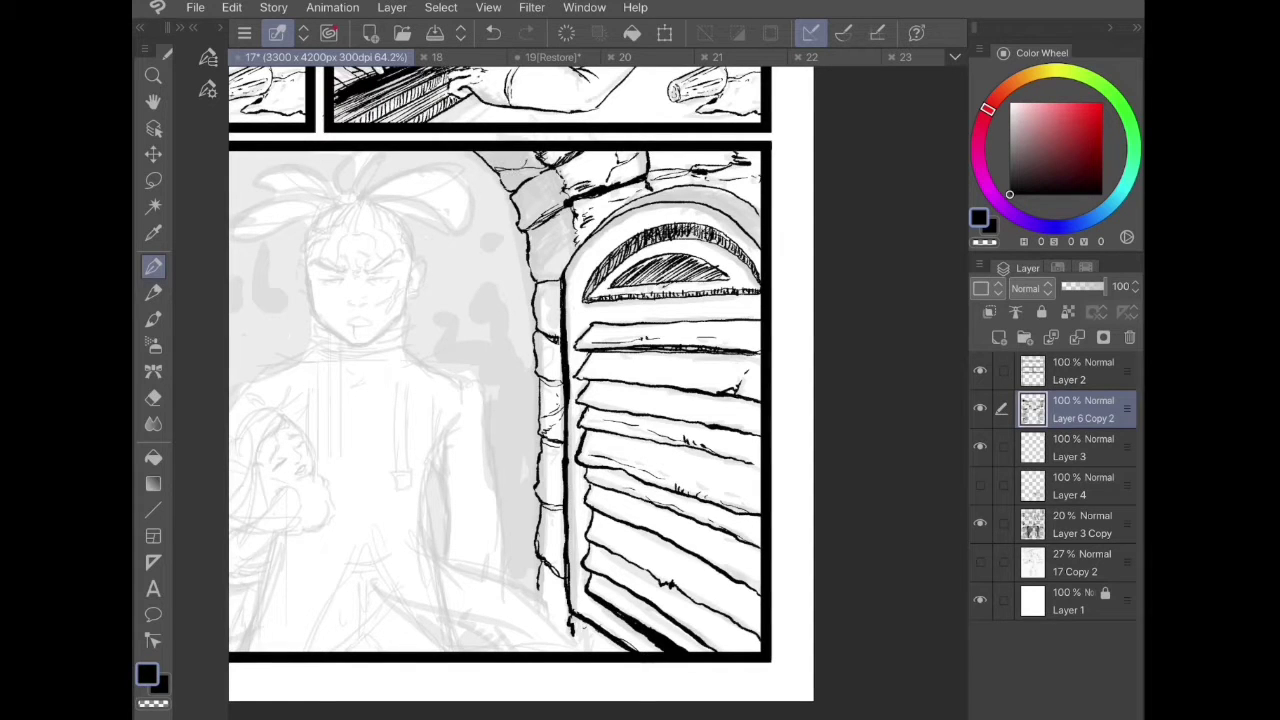
{"action": "left_click_drag", "start_coordinate": [552, 253], "coordinate": [536, 282]}
{"action": "mouse_move", "coordinate": [546, 264]}
{"action": "left_mouse_down"}
{"action": "mouse_move", "coordinate": [532, 278]}
{"action": "mouse_move", "coordinate": [536, 326]}
{"action": "left_mouse_up"}
- Hatch the outer arch band above the right shutter to shade it
{"action": "mouse_move", "coordinate": [559, 307]}
{"action": "left_mouse_down"}
{"action": "mouse_move", "coordinate": [549, 319]}
{"action": "mouse_move", "coordinate": [549, 297]}
{"action": "mouse_move", "coordinate": [579, 376]}
{"action": "mouse_move", "coordinate": [618, 420]}
{"action": "left_mouse_up"}
{"action": "left_click_drag", "start_coordinate": [769, 265], "coordinate": [748, 272]}
{"action": "left_click_drag", "start_coordinate": [762, 254], "coordinate": [724, 263]}
{"action": "left_click_drag", "start_coordinate": [748, 246], "coordinate": [686, 269]}
{"action": "left_click_drag", "start_coordinate": [730, 246], "coordinate": [646, 291]}
{"action": "mouse_move", "coordinate": [675, 272]}
{"action": "left_mouse_down"}
{"action": "mouse_move", "coordinate": [632, 305]}
{"action": "mouse_move", "coordinate": [659, 283]}
{"action": "left_mouse_up"}
{"action": "left_click_drag", "start_coordinate": [706, 250], "coordinate": [642, 292]}
{"action": "mouse_move", "coordinate": [700, 248]}
{"action": "left_mouse_down"}
{"action": "mouse_move", "coordinate": [644, 288]}
{"action": "mouse_move", "coordinate": [701, 251]}
{"action": "left_mouse_up"}
- Hatch the outer arch band above the left shutter to shade it
{"action": "left_click_drag", "start_coordinate": [265, 485], "coordinate": [945, 300]}
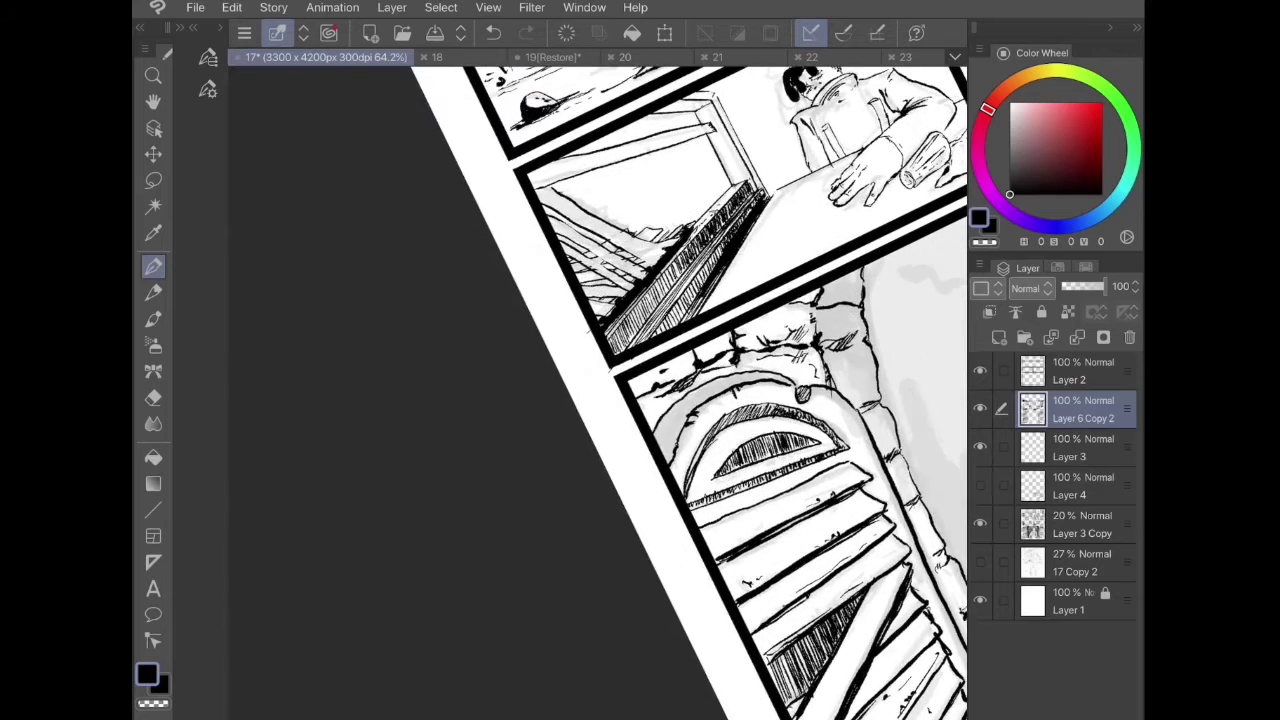
{"action": "mouse_move", "coordinate": [669, 458]}
{"action": "left_mouse_down"}
{"action": "mouse_move", "coordinate": [690, 406]}
{"action": "mouse_move", "coordinate": [757, 380]}
{"action": "mouse_move", "coordinate": [743, 381]}
{"action": "left_mouse_up"}
{"action": "mouse_move", "coordinate": [696, 393]}
{"action": "left_mouse_down"}
{"action": "mouse_move", "coordinate": [771, 375]}
{"action": "mouse_move", "coordinate": [622, 370]}
{"action": "mouse_move", "coordinate": [582, 436]}
{"action": "left_mouse_up"}
- Hatch shadow lines beneath each slat of the right shutter, working from top to bottom
{"action": "scroll", "coordinate": [597, 393], "scroll_direction": "down", "scroll_amount": 3}
{"action": "mouse_move", "coordinate": [732, 434]}
{"action": "left_mouse_down"}
{"action": "mouse_move", "coordinate": [820, 404]}
{"action": "mouse_move", "coordinate": [818, 450]}
{"action": "mouse_move", "coordinate": [828, 434]}
{"action": "mouse_move", "coordinate": [834, 464]}
{"action": "left_mouse_up"}
{"action": "left_click_drag", "start_coordinate": [744, 464], "coordinate": [838, 440]}
{"action": "left_click_drag", "start_coordinate": [744, 464], "coordinate": [826, 446]}
{"action": "mouse_move", "coordinate": [752, 470]}
{"action": "left_mouse_down"}
{"action": "mouse_move", "coordinate": [830, 479]}
{"action": "mouse_move", "coordinate": [784, 491]}
{"action": "left_mouse_up"}
{"action": "left_click_drag", "start_coordinate": [760, 479], "coordinate": [856, 482]}
{"action": "mouse_move", "coordinate": [776, 489]}
{"action": "left_mouse_down"}
{"action": "mouse_move", "coordinate": [860, 484]}
{"action": "mouse_move", "coordinate": [818, 484]}
{"action": "left_mouse_up"}
{"action": "left_click_drag", "start_coordinate": [816, 484], "coordinate": [860, 481]}
{"action": "left_click_drag", "start_coordinate": [752, 494], "coordinate": [848, 486]}
{"action": "left_click_drag", "start_coordinate": [758, 507], "coordinate": [824, 499]}
{"action": "mouse_move", "coordinate": [790, 502]}
{"action": "left_mouse_down"}
{"action": "mouse_move", "coordinate": [816, 498]}
{"action": "mouse_move", "coordinate": [816, 513]}
{"action": "mouse_move", "coordinate": [808, 500]}
{"action": "left_mouse_up"}
{"action": "mouse_move", "coordinate": [812, 506]}
{"action": "left_mouse_down"}
{"action": "mouse_move", "coordinate": [870, 500]}
{"action": "mouse_move", "coordinate": [854, 500]}
{"action": "left_mouse_up"}
{"action": "left_click_drag", "start_coordinate": [798, 510], "coordinate": [872, 497]}
{"action": "left_click_drag", "start_coordinate": [760, 506], "coordinate": [784, 500]}
{"action": "left_click_drag", "start_coordinate": [780, 514], "coordinate": [870, 501]}
{"action": "mouse_move", "coordinate": [778, 512]}
{"action": "left_mouse_down"}
{"action": "mouse_move", "coordinate": [846, 502]}
{"action": "mouse_move", "coordinate": [864, 518]}
{"action": "mouse_move", "coordinate": [812, 518]}
{"action": "left_mouse_up"}
{"action": "left_click_drag", "start_coordinate": [770, 534], "coordinate": [884, 522]}
{"action": "left_click_drag", "start_coordinate": [842, 532], "coordinate": [882, 522]}
{"action": "left_click_drag", "start_coordinate": [784, 528], "coordinate": [880, 524]}
{"action": "left_click_drag", "start_coordinate": [776, 524], "coordinate": [856, 530]}
{"action": "mouse_move", "coordinate": [778, 535]}
{"action": "left_mouse_down"}
{"action": "mouse_move", "coordinate": [852, 525]}
{"action": "mouse_move", "coordinate": [824, 537]}
{"action": "left_mouse_up"}
{"action": "left_click_drag", "start_coordinate": [780, 541], "coordinate": [848, 533]}
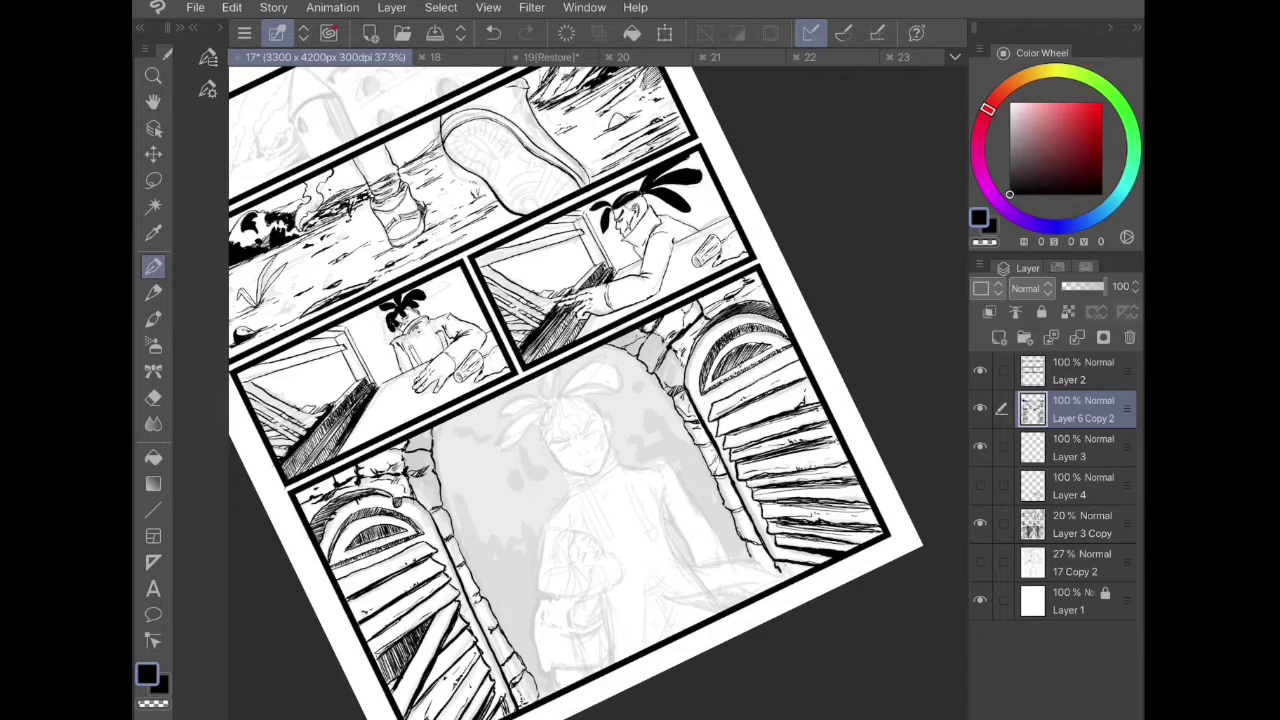
- Hatch shadow lines along the slats of the left shutter, including around its diagonal brace
{"action": "left_click_drag", "start_coordinate": [434, 686], "coordinate": [477, 645]}
{"action": "left_click_drag", "start_coordinate": [411, 713], "coordinate": [475, 653]}
{"action": "mouse_move", "coordinate": [425, 697]}
{"action": "left_mouse_down"}
{"action": "mouse_move", "coordinate": [463, 663]}
{"action": "mouse_move", "coordinate": [469, 633]}
{"action": "left_mouse_up"}
{"action": "left_click_drag", "start_coordinate": [435, 663], "coordinate": [469, 631]}
{"action": "left_click_drag", "start_coordinate": [369, 647], "coordinate": [450, 586]}
{"action": "left_click_drag", "start_coordinate": [438, 656], "coordinate": [460, 636]}
{"action": "mouse_move", "coordinate": [380, 634]}
{"action": "left_mouse_down"}
{"action": "mouse_move", "coordinate": [442, 578]}
{"action": "mouse_move", "coordinate": [414, 592]}
{"action": "left_mouse_up"}
{"action": "left_click_drag", "start_coordinate": [350, 606], "coordinate": [408, 576]}
{"action": "left_click_drag", "start_coordinate": [580, 420], "coordinate": [587, 378]}
{"action": "left_click_drag", "start_coordinate": [444, 680], "coordinate": [486, 616]}
{"action": "left_click_drag", "start_coordinate": [428, 702], "coordinate": [478, 628]}
{"action": "left_click_drag", "start_coordinate": [444, 678], "coordinate": [482, 626]}
{"action": "left_click_drag", "start_coordinate": [426, 706], "coordinate": [438, 690]}
{"action": "left_click_drag", "start_coordinate": [428, 710], "coordinate": [488, 614]}
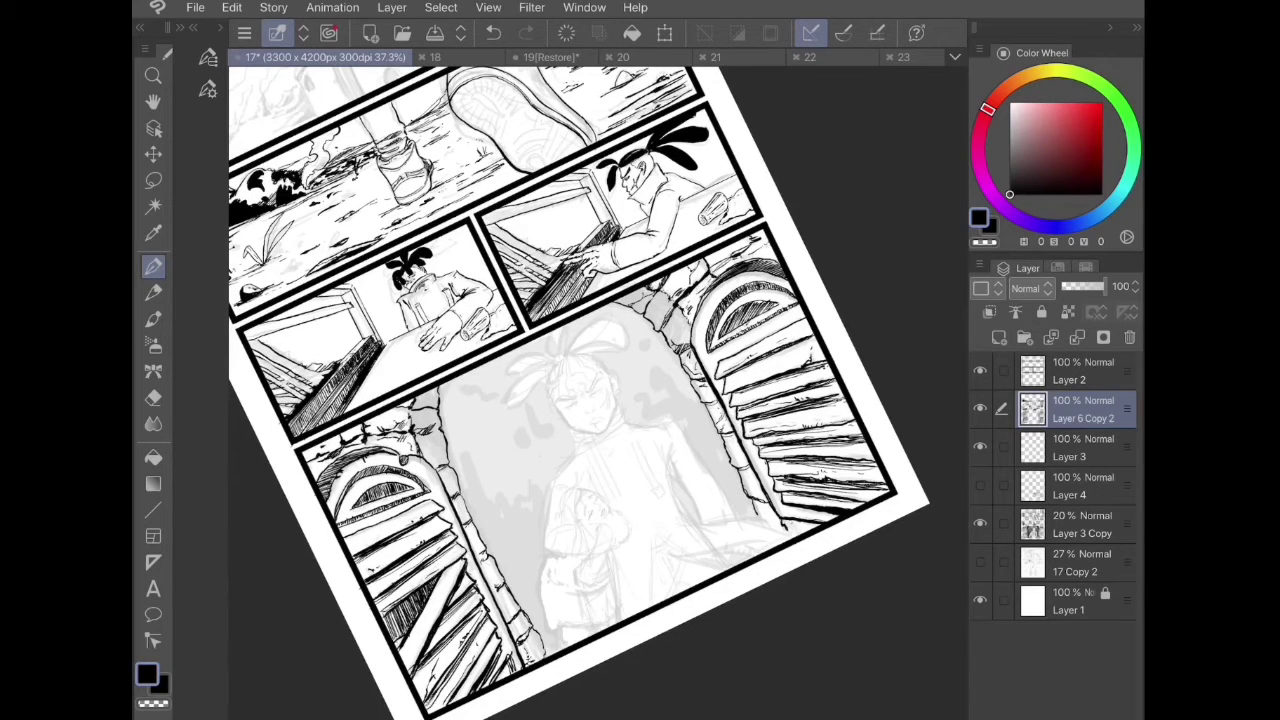
{"action": "left_click_drag", "start_coordinate": [443, 681], "coordinate": [463, 651]}
{"action": "left_click_drag", "start_coordinate": [427, 711], "coordinate": [435, 695]}
{"action": "left_click_drag", "start_coordinate": [453, 701], "coordinate": [491, 641]}
{"action": "left_click_drag", "start_coordinate": [457, 699], "coordinate": [495, 633]}
{"action": "scroll", "coordinate": [598, 390], "scroll_direction": "down", "scroll_amount": 5}
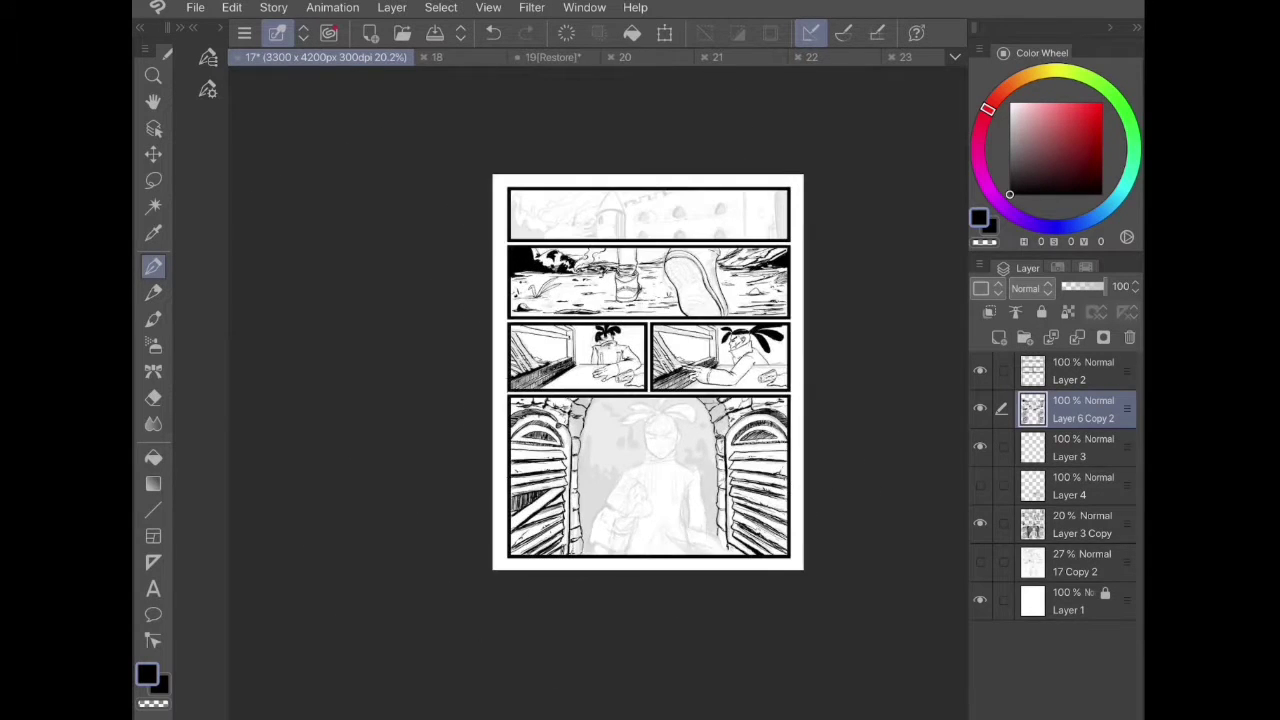
{"action": "scroll", "coordinate": [645, 370], "scroll_direction": "up", "scroll_amount": 1}
{"action": "scroll", "coordinate": [677, 455], "scroll_direction": "up", "scroll_amount": 5}
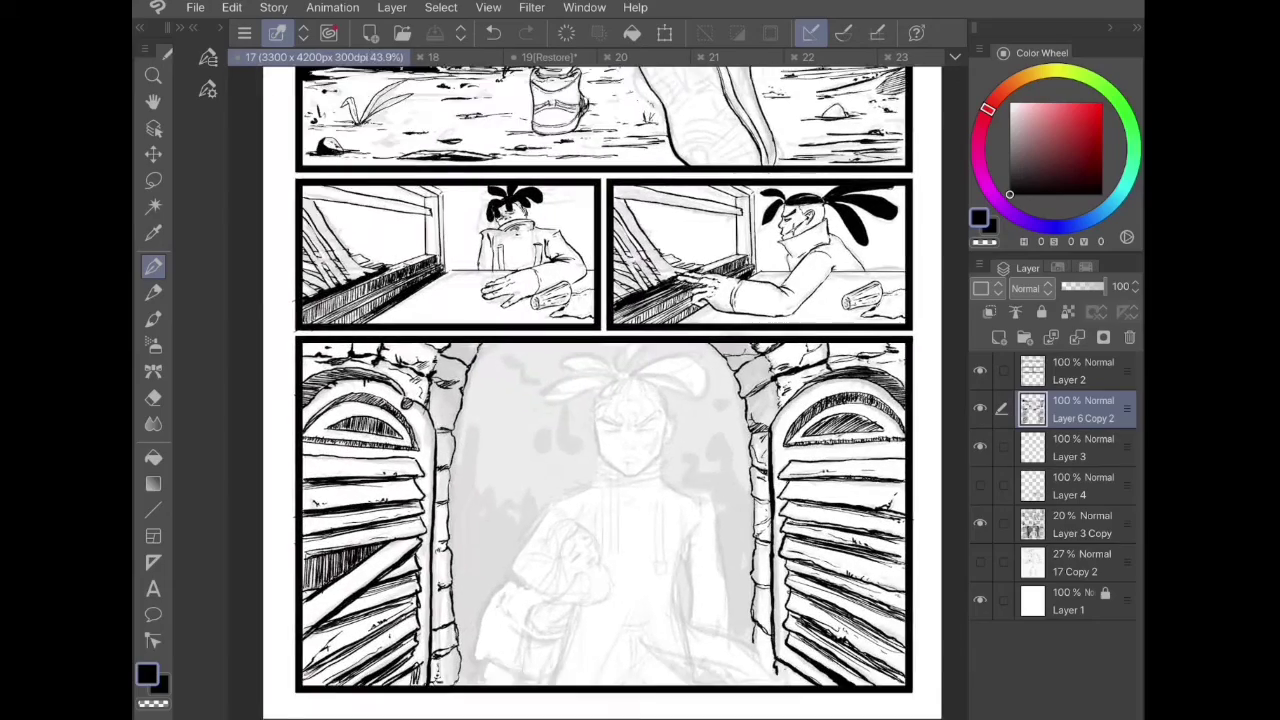
{"action": "scroll", "coordinate": [680, 475], "scroll_direction": "up", "scroll_amount": 6}
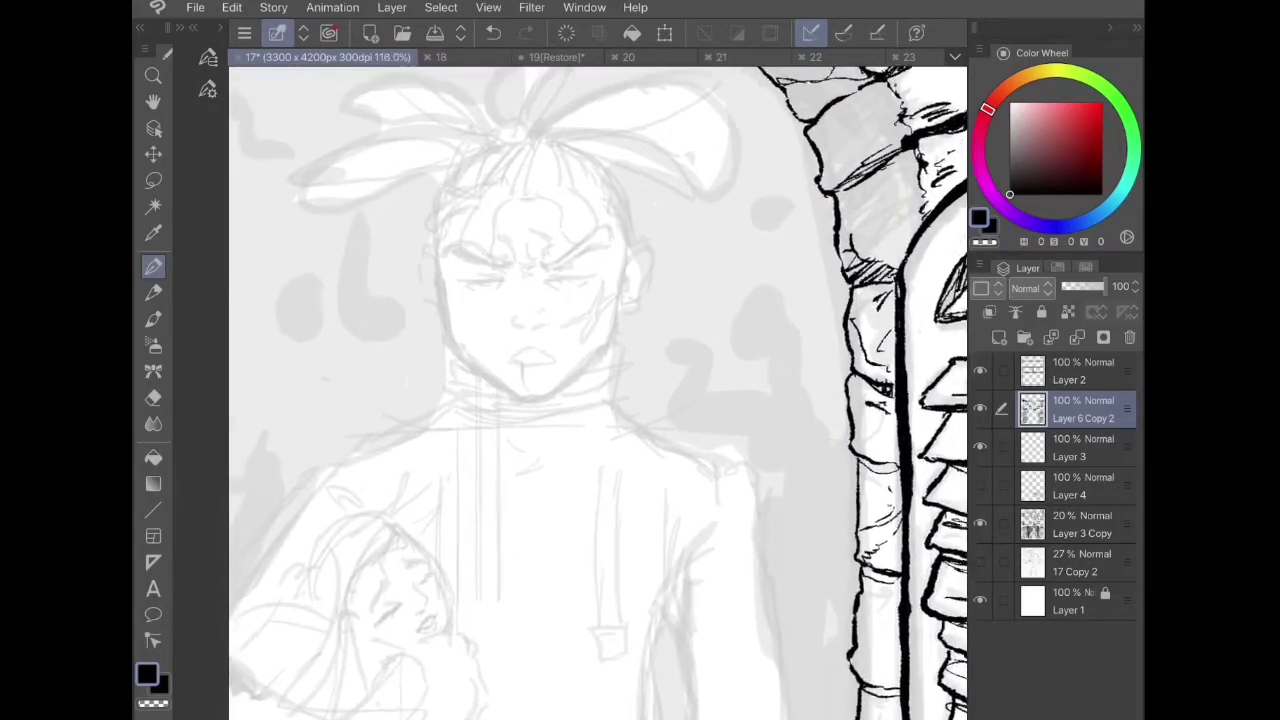
{"action": "mouse_move", "coordinate": [520, 425]}
{"action": "left_mouse_down"}
{"action": "mouse_move", "coordinate": [549, 426]}
{"action": "mouse_move", "coordinate": [580, 404]}
{"action": "mouse_move", "coordinate": [630, 352]}
{"action": "mouse_move", "coordinate": [640, 308]}
{"action": "left_mouse_up"}
{"action": "mouse_move", "coordinate": [437, 310]}
{"action": "left_mouse_down"}
{"action": "mouse_move", "coordinate": [445, 360]}
{"action": "mouse_move", "coordinate": [521, 428]}
{"action": "left_mouse_up"}
{"action": "key", "text": "ctrl+z"}
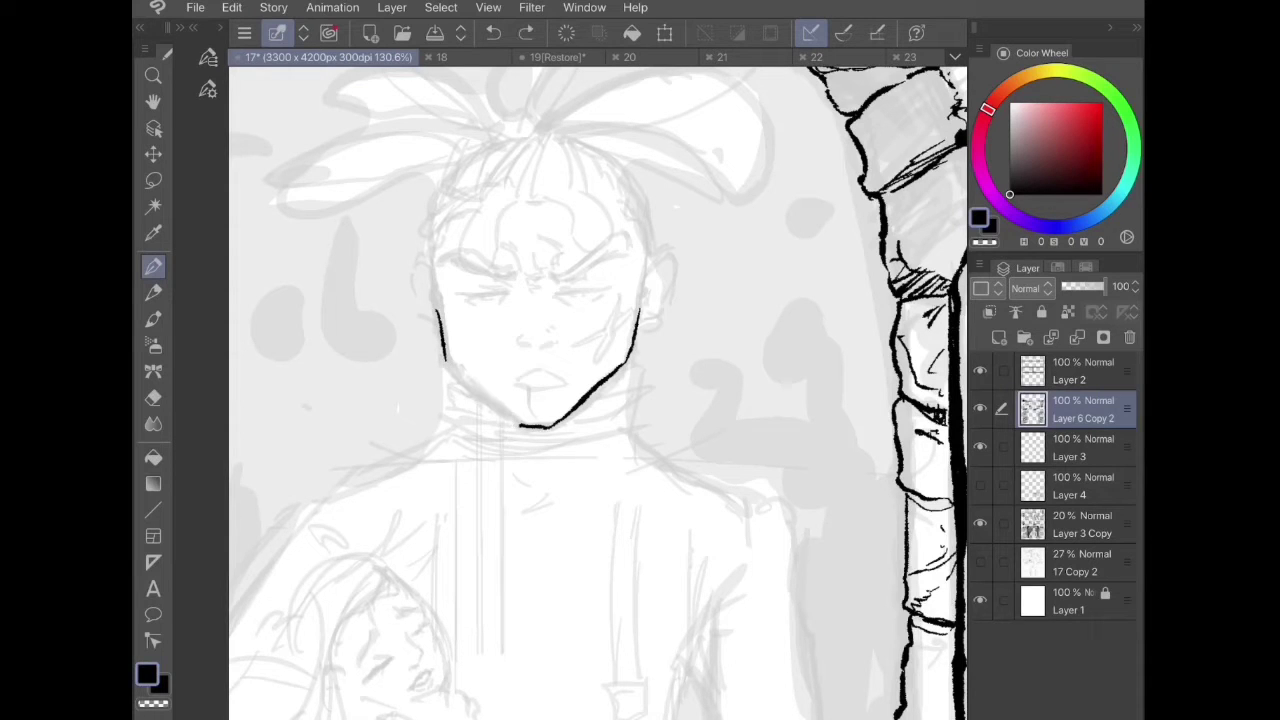
{"action": "key", "text": "ctrl+z"}
- Adjust the pen's tool settings and ink the standing figure's jawline from ear to ear
{"action": "left_click", "coordinate": [208, 89]}
{"action": "left_click", "coordinate": [328, 189]}
{"action": "left_click", "coordinate": [208, 89]}
{"action": "mouse_move", "coordinate": [437, 310]}
{"action": "left_mouse_down"}
{"action": "mouse_move", "coordinate": [446, 362]}
{"action": "mouse_move", "coordinate": [516, 424]}
{"action": "mouse_move", "coordinate": [566, 411]}
{"action": "mouse_move", "coordinate": [630, 356]}
{"action": "mouse_move", "coordinate": [640, 312]}
{"action": "left_mouse_up"}
- Outline the standing figure's left-hand ear and ink its inner folds
{"action": "scroll", "coordinate": [394, 534], "scroll_direction": "up", "scroll_amount": 3}
{"action": "mouse_move", "coordinate": [468, 268]}
{"action": "left_mouse_down"}
{"action": "mouse_move", "coordinate": [457, 258]}
{"action": "mouse_move", "coordinate": [446, 325]}
{"action": "mouse_move", "coordinate": [478, 352]}
{"action": "mouse_move", "coordinate": [478, 337]}
{"action": "left_mouse_up"}
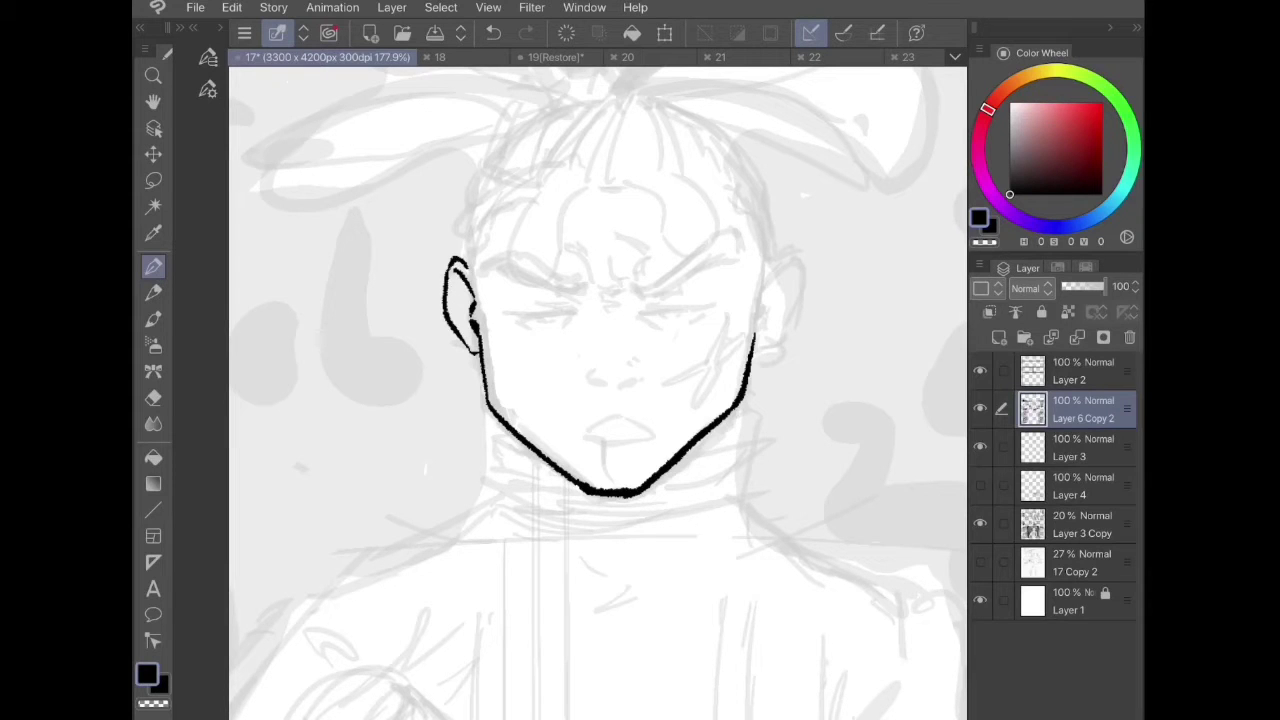
{"action": "scroll", "coordinate": [598, 392], "scroll_direction": "up", "scroll_amount": 4}
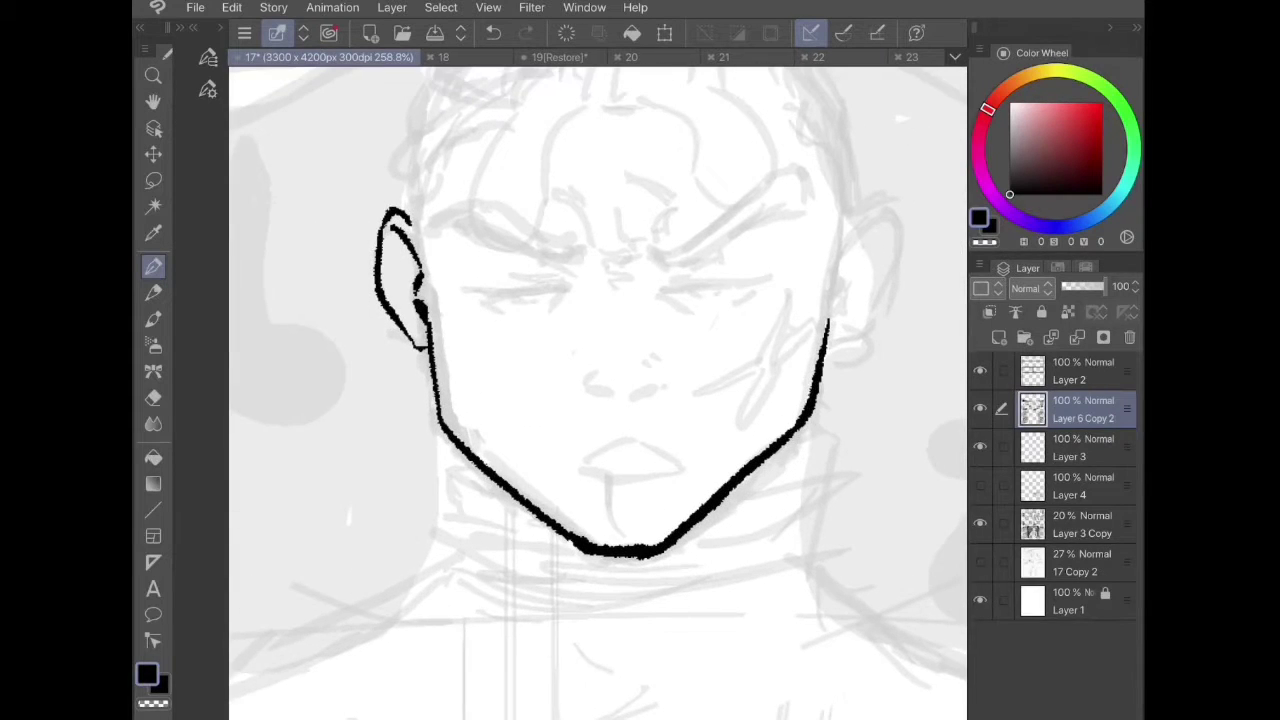
{"action": "mouse_move", "coordinate": [416, 268]}
{"action": "left_mouse_down"}
{"action": "mouse_move", "coordinate": [403, 304]}
{"action": "mouse_move", "coordinate": [407, 290]}
{"action": "left_mouse_up"}
{"action": "left_click_drag", "start_coordinate": [395, 232], "coordinate": [384, 270]}
{"action": "left_click_drag", "start_coordinate": [382, 272], "coordinate": [408, 322]}
- Outline the figure's right-hand ear with its lobe and touch up the left-hand ear
{"action": "left_click_drag", "start_coordinate": [743, 266], "coordinate": [540, 286]}
{"action": "mouse_move", "coordinate": [632, 256]}
{"action": "left_mouse_down"}
{"action": "mouse_move", "coordinate": [690, 250]}
{"action": "mouse_move", "coordinate": [656, 369]}
{"action": "mouse_move", "coordinate": [634, 379]}
{"action": "left_mouse_up"}
{"action": "mouse_move", "coordinate": [621, 372]}
{"action": "left_mouse_down"}
{"action": "mouse_move", "coordinate": [650, 370]}
{"action": "mouse_move", "coordinate": [620, 381]}
{"action": "left_mouse_up"}
{"action": "left_click_drag", "start_coordinate": [398, 386], "coordinate": [623, 360]}
{"action": "mouse_move", "coordinate": [441, 324]}
{"action": "left_mouse_down"}
{"action": "mouse_move", "coordinate": [426, 335]}
{"action": "mouse_move", "coordinate": [445, 326]}
{"action": "left_mouse_up"}
- Examine the character's inked ear, earring and cheek scar in the panel above as a reference
{"action": "left_click_drag", "start_coordinate": [542, 128], "coordinate": [597, 413]}
{"action": "mouse_move", "coordinate": [610, 140]}
{"action": "left_mouse_down"}
{"action": "mouse_move", "coordinate": [646, 409]}
{"action": "mouse_move", "coordinate": [738, 583]}
{"action": "left_mouse_up"}
{"action": "mouse_move", "coordinate": [357, 209]}
{"action": "left_mouse_down"}
{"action": "mouse_move", "coordinate": [366, 217]}
{"action": "mouse_move", "coordinate": [353, 218]}
{"action": "left_mouse_up"}
{"action": "left_click_drag", "start_coordinate": [480, 410], "coordinate": [641, 399]}
{"action": "mouse_move", "coordinate": [380, 330]}
{"action": "left_mouse_down"}
{"action": "mouse_move", "coordinate": [820, 430]}
{"action": "mouse_move", "coordinate": [290, 325]}
{"action": "left_mouse_up"}
{"action": "left_click_drag", "start_coordinate": [648, 170], "coordinate": [646, 186]}
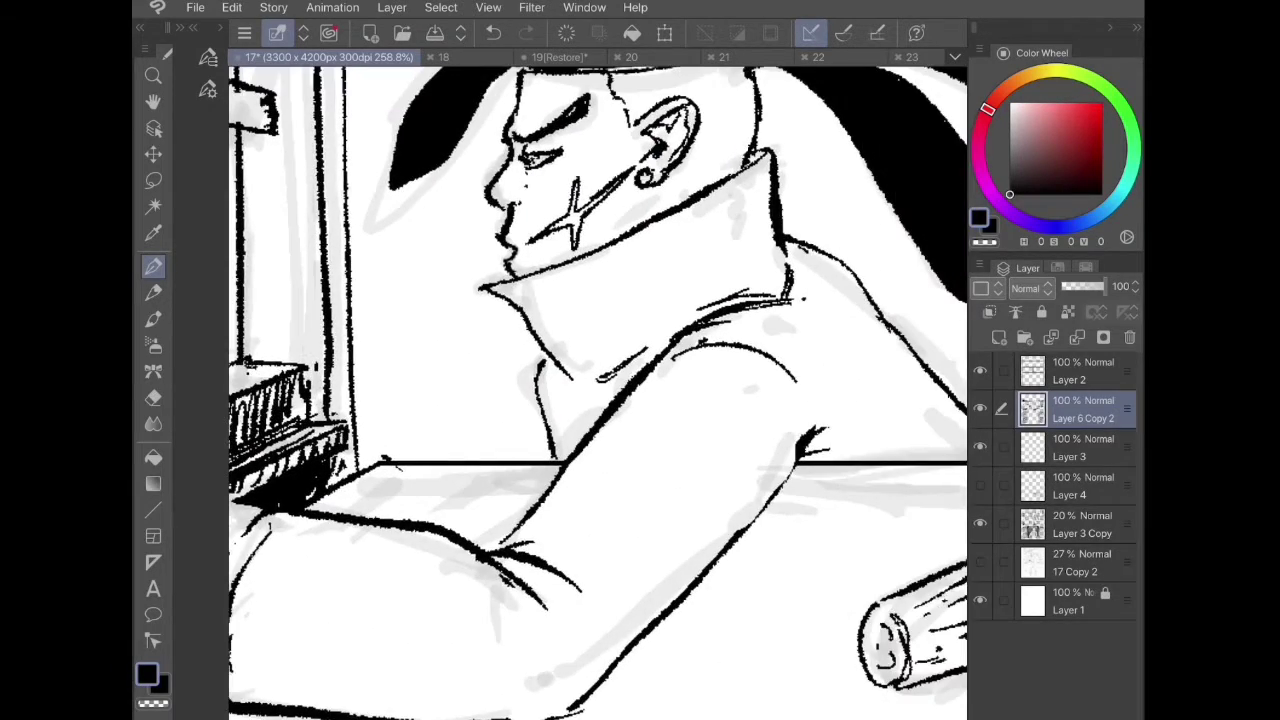
{"action": "left_click_drag", "start_coordinate": [560, 540], "coordinate": [653, 157]}
{"action": "mouse_move", "coordinate": [320, 512]}
{"action": "left_mouse_down"}
{"action": "mouse_move", "coordinate": [683, 297]}
{"action": "mouse_move", "coordinate": [966, 606]}
{"action": "left_mouse_up"}
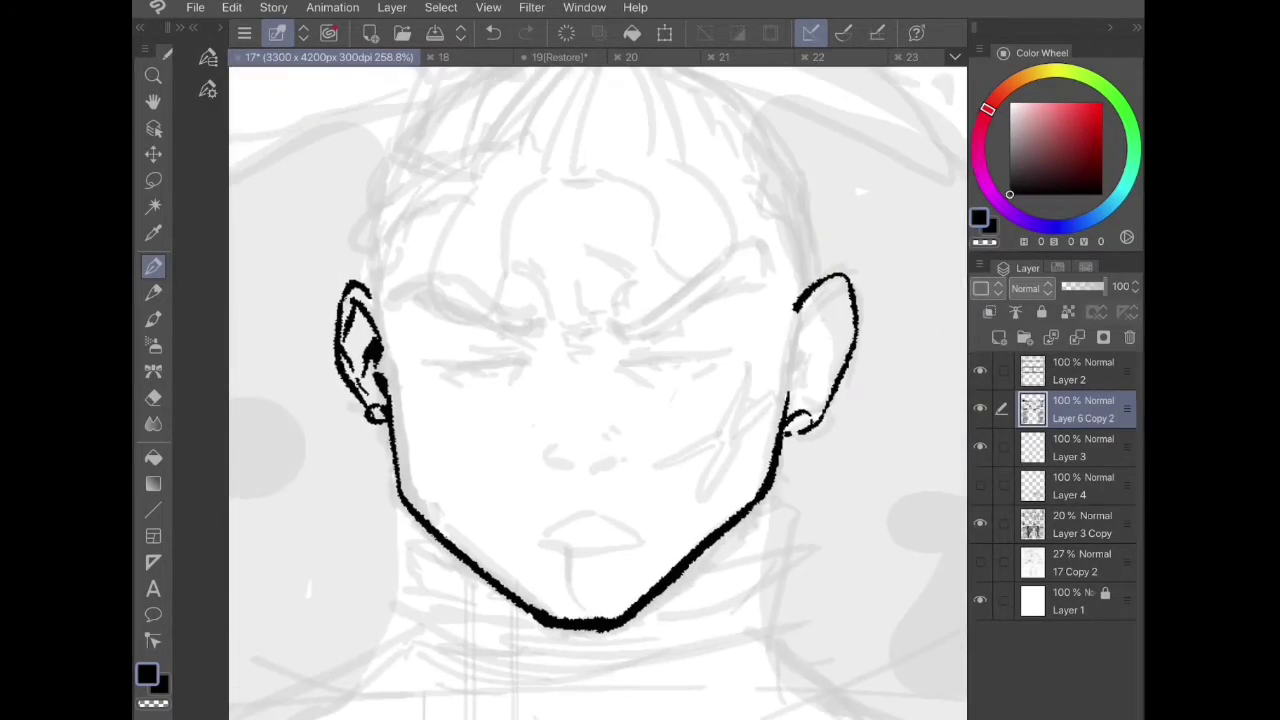
- Outline both slanted eyebrows on the standing figure's face
{"action": "scroll", "coordinate": [597, 393], "scroll_direction": "right", "scroll_amount": 2}
{"action": "mouse_move", "coordinate": [535, 326]}
{"action": "left_mouse_down"}
{"action": "mouse_move", "coordinate": [688, 238]}
{"action": "mouse_move", "coordinate": [689, 258]}
{"action": "left_mouse_up"}
{"action": "left_click_drag", "start_coordinate": [542, 338], "coordinate": [688, 280]}
{"action": "mouse_move", "coordinate": [322, 296]}
{"action": "left_mouse_down"}
{"action": "mouse_move", "coordinate": [345, 260]}
{"action": "mouse_move", "coordinate": [462, 320]}
{"action": "left_mouse_up"}
{"action": "left_click_drag", "start_coordinate": [330, 296], "coordinate": [455, 328]}
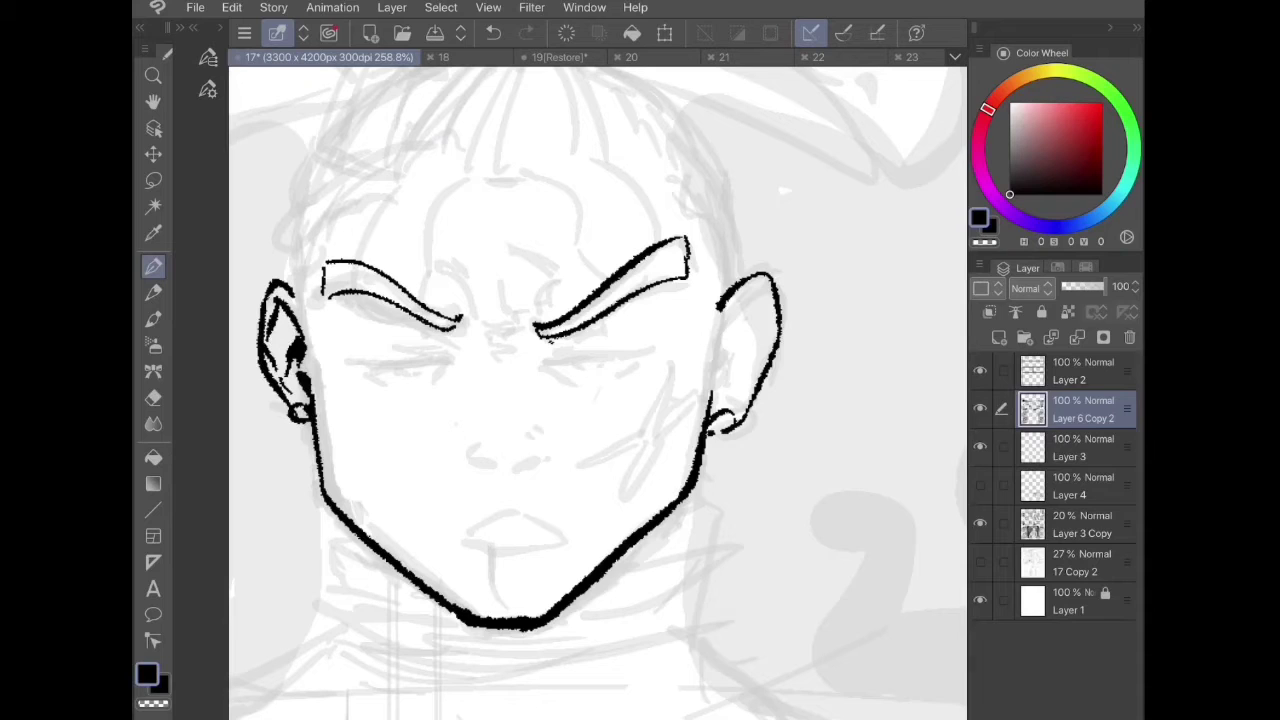
- Ink the frown lines between the eyebrows and the creases across the nose bridge
{"action": "mouse_move", "coordinate": [464, 270]}
{"action": "left_mouse_down"}
{"action": "mouse_move", "coordinate": [480, 332]}
{"action": "mouse_move", "coordinate": [522, 334]}
{"action": "left_mouse_up"}
{"action": "left_click_drag", "start_coordinate": [538, 282], "coordinate": [536, 333]}
{"action": "left_click_drag", "start_coordinate": [544, 271], "coordinate": [547, 277]}
{"action": "left_click_drag", "start_coordinate": [667, 277], "coordinate": [663, 225]}
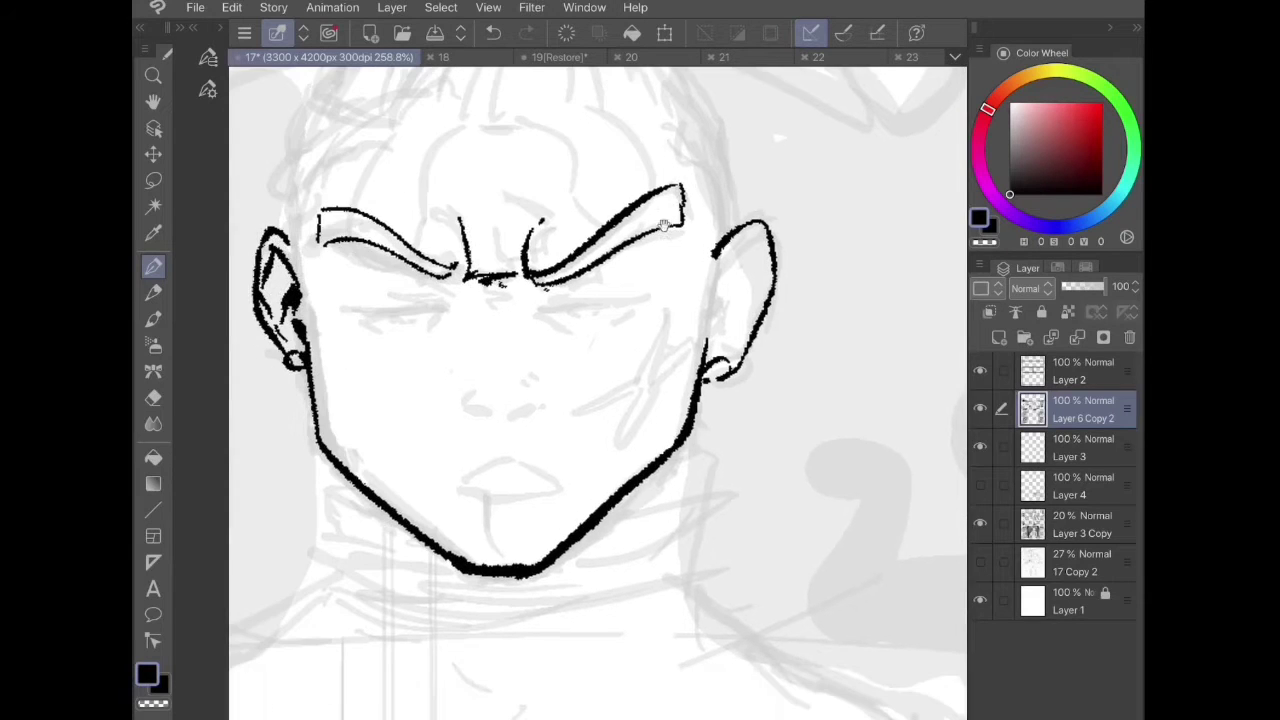
{"action": "left_click_drag", "start_coordinate": [468, 290], "coordinate": [526, 292]}
{"action": "mouse_move", "coordinate": [474, 292]}
{"action": "left_mouse_down"}
{"action": "mouse_move", "coordinate": [478, 322]}
{"action": "mouse_move", "coordinate": [510, 308]}
{"action": "left_mouse_up"}
{"action": "mouse_move", "coordinate": [512, 292]}
{"action": "left_mouse_down"}
{"action": "mouse_move", "coordinate": [518, 312]}
{"action": "mouse_move", "coordinate": [464, 304]}
{"action": "left_mouse_up"}
- Ink the figure's right-hand eye with its upper lid, iris and lower lash line
{"action": "mouse_move", "coordinate": [452, 290]}
{"action": "left_mouse_down"}
{"action": "mouse_move", "coordinate": [548, 303]}
{"action": "mouse_move", "coordinate": [615, 290]}
{"action": "left_mouse_up"}
{"action": "mouse_move", "coordinate": [534, 310]}
{"action": "left_mouse_down"}
{"action": "mouse_move", "coordinate": [655, 298]}
{"action": "mouse_move", "coordinate": [539, 315]}
{"action": "left_mouse_up"}
{"action": "mouse_move", "coordinate": [540, 312]}
{"action": "left_mouse_down"}
{"action": "mouse_move", "coordinate": [574, 329]}
{"action": "mouse_move", "coordinate": [636, 306]}
{"action": "mouse_move", "coordinate": [580, 320]}
{"action": "mouse_move", "coordinate": [598, 310]}
{"action": "left_mouse_up"}
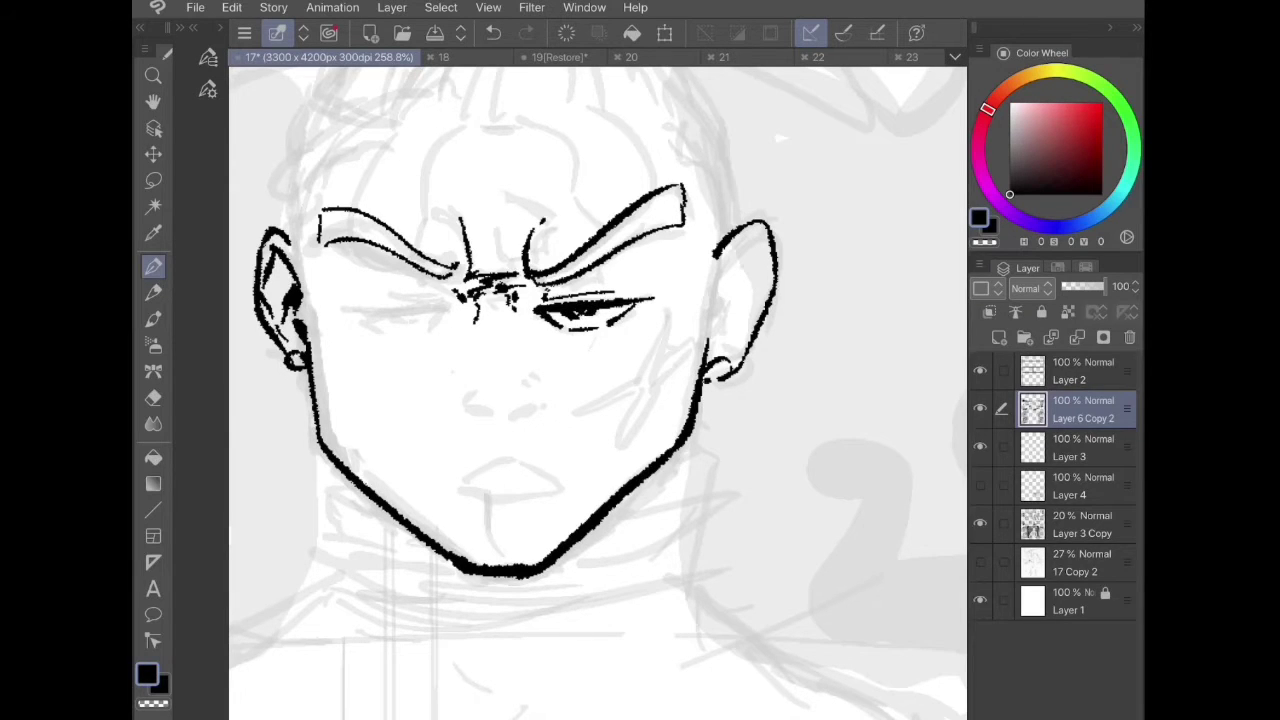
- Ink the figure's left-hand eye and add short lid and under-eye creases to both eyes
{"action": "left_click_drag", "start_coordinate": [600, 400], "coordinate": [666, 412]}
{"action": "left_click_drag", "start_coordinate": [413, 318], "coordinate": [506, 322]}
{"action": "left_click_drag", "start_coordinate": [420, 322], "coordinate": [456, 335]}
{"action": "mouse_move", "coordinate": [512, 323]}
{"action": "left_mouse_down"}
{"action": "mouse_move", "coordinate": [448, 338]}
{"action": "mouse_move", "coordinate": [490, 324]}
{"action": "mouse_move", "coordinate": [512, 298]}
{"action": "left_mouse_up"}
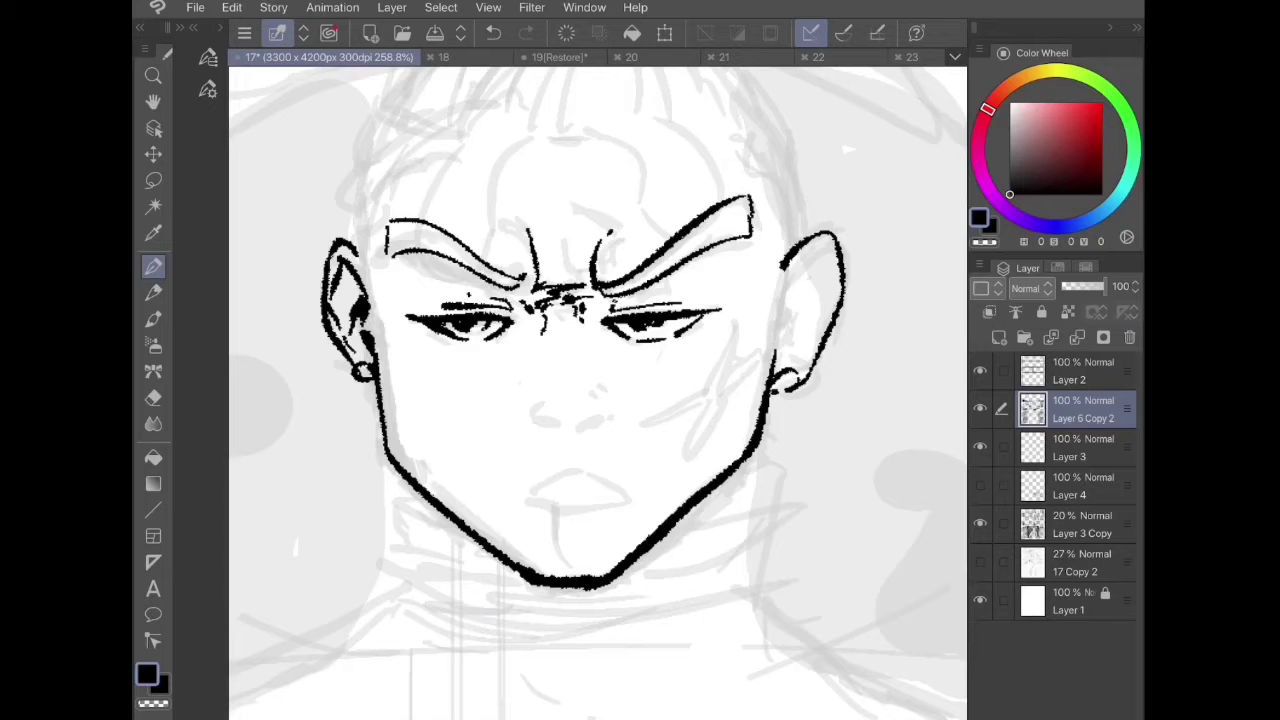
{"action": "left_click_drag", "start_coordinate": [490, 342], "coordinate": [502, 356]}
{"action": "left_click_drag", "start_coordinate": [616, 308], "coordinate": [644, 300]}
{"action": "left_click_drag", "start_coordinate": [622, 347], "coordinate": [637, 357]}
- Ink the figure's nostrils and the short contour marks of the nose
{"action": "left_click_drag", "start_coordinate": [727, 378], "coordinate": [686, 226]}
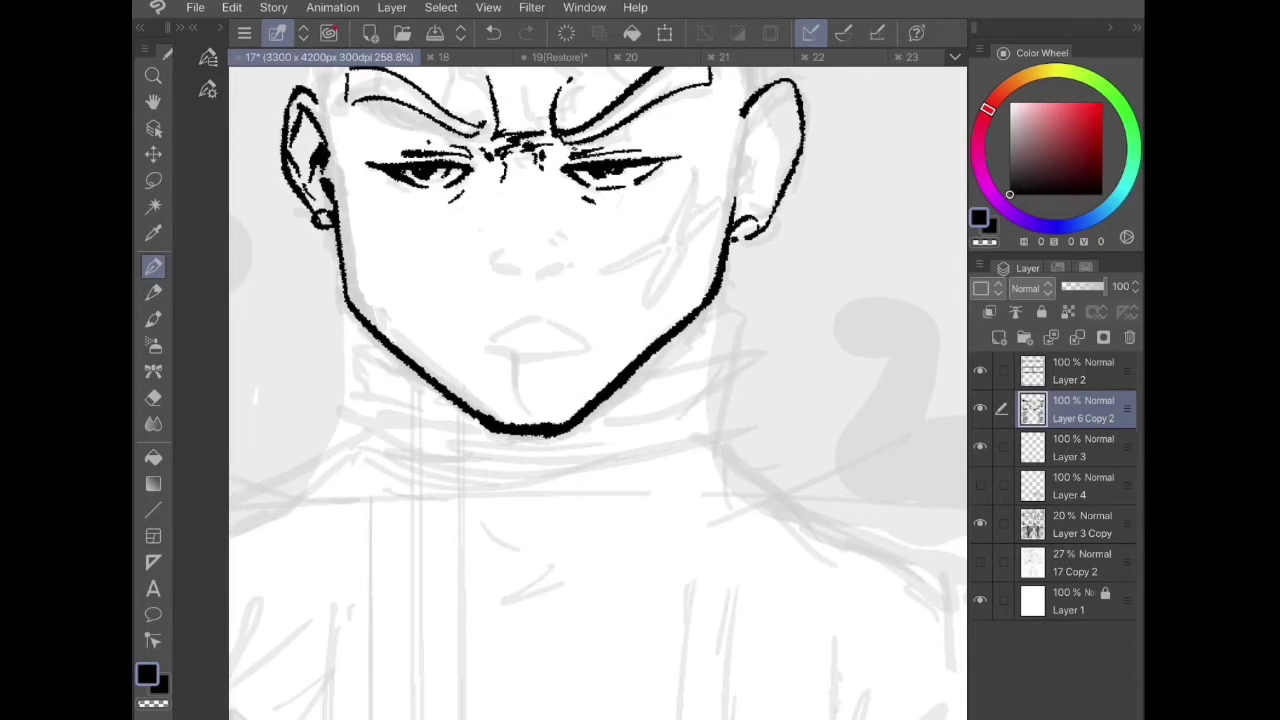
{"action": "left_click_drag", "start_coordinate": [489, 262], "coordinate": [514, 273]}
{"action": "left_click_drag", "start_coordinate": [546, 264], "coordinate": [489, 262]}
{"action": "left_click_drag", "start_coordinate": [542, 244], "coordinate": [548, 250]}
- Outline the pointed, cross-shaped scar on the figure's right-hand cheek
{"action": "left_click_drag", "start_coordinate": [598, 394], "coordinate": [586, 390]}
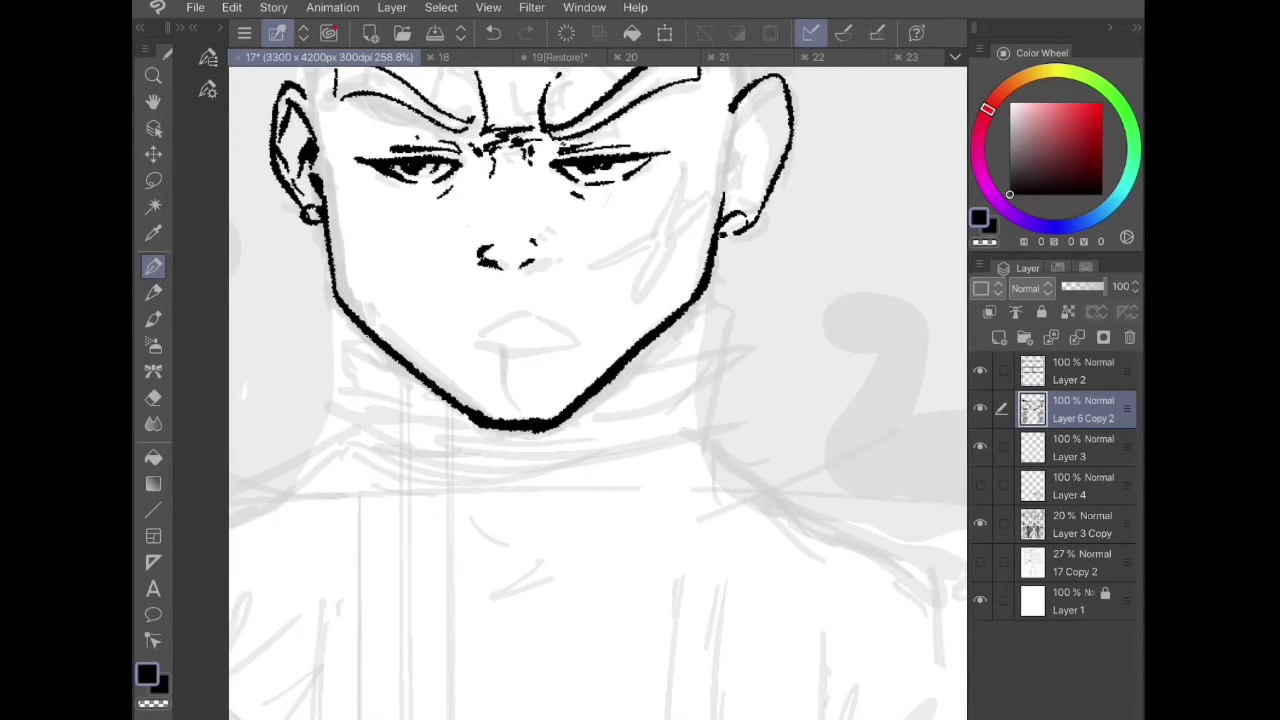
{"action": "mouse_move", "coordinate": [597, 344]}
{"action": "left_mouse_down"}
{"action": "mouse_move", "coordinate": [651, 246]}
{"action": "mouse_move", "coordinate": [612, 244]}
{"action": "left_mouse_up"}
{"action": "mouse_move", "coordinate": [612, 244]}
{"action": "left_mouse_down"}
{"action": "mouse_move", "coordinate": [668, 206]}
{"action": "mouse_move", "coordinate": [698, 150]}
{"action": "left_mouse_up"}
{"action": "mouse_move", "coordinate": [698, 150]}
{"action": "left_mouse_down"}
{"action": "mouse_move", "coordinate": [674, 228]}
{"action": "mouse_move", "coordinate": [702, 216]}
{"action": "left_mouse_up"}
{"action": "left_click_drag", "start_coordinate": [702, 217], "coordinate": [671, 246]}
{"action": "left_click_drag", "start_coordinate": [597, 344], "coordinate": [670, 246]}
- Outline the figure's open mouth, drawing the upper lip, inner lip line and lower lip
{"action": "mouse_move", "coordinate": [474, 344]}
{"action": "left_mouse_down"}
{"action": "mouse_move", "coordinate": [561, 315]}
{"action": "mouse_move", "coordinate": [564, 352]}
{"action": "left_mouse_up"}
{"action": "left_click_drag", "start_coordinate": [474, 345], "coordinate": [563, 347]}
{"action": "mouse_move", "coordinate": [481, 362]}
{"action": "left_mouse_down"}
{"action": "mouse_move", "coordinate": [533, 376]}
{"action": "mouse_move", "coordinate": [558, 365]}
{"action": "left_mouse_up"}
{"action": "mouse_move", "coordinate": [498, 324]}
{"action": "left_mouse_down"}
{"action": "mouse_move", "coordinate": [553, 322]}
{"action": "mouse_move", "coordinate": [518, 332]}
{"action": "mouse_move", "coordinate": [560, 340]}
{"action": "mouse_move", "coordinate": [480, 344]}
{"action": "mouse_move", "coordinate": [508, 324]}
{"action": "left_mouse_up"}
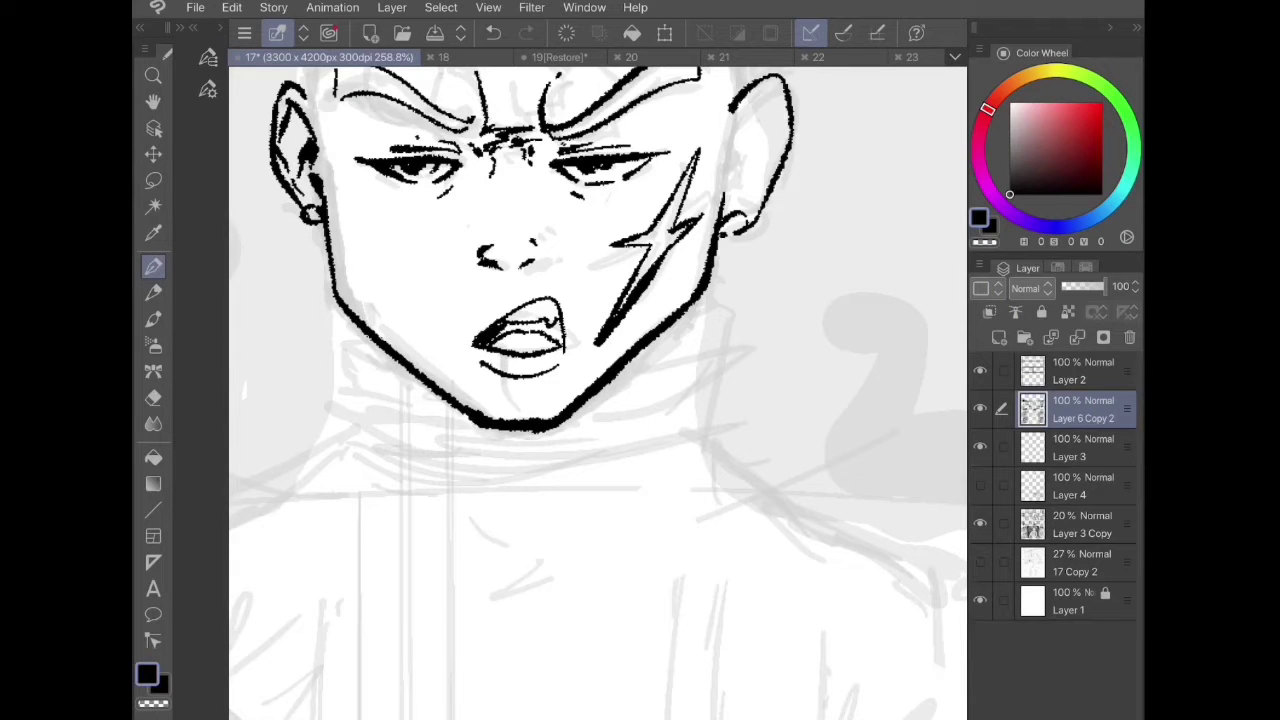
- Fill the inside of the open mouth with black, leaving the lower area white
{"action": "scroll", "coordinate": [704, 276], "scroll_direction": "up", "scroll_amount": 3}
{"action": "left_click_drag", "start_coordinate": [427, 344], "coordinate": [483, 339]}
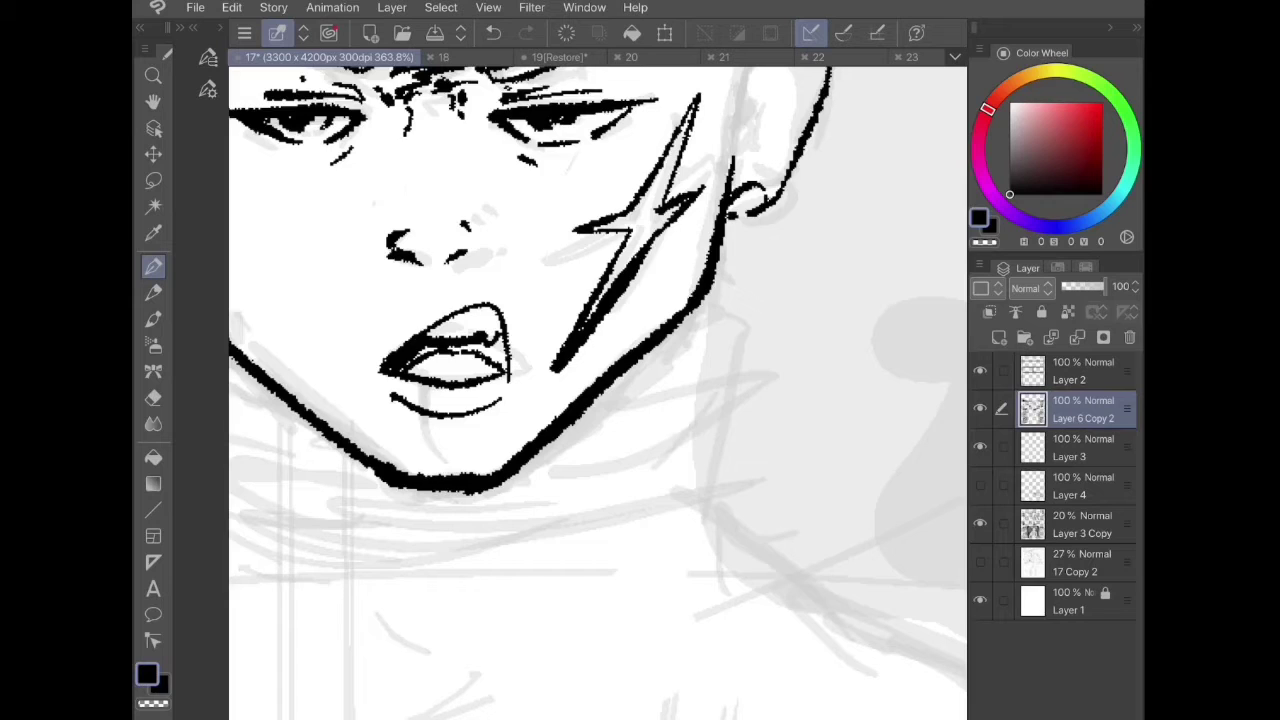
{"action": "mouse_move", "coordinate": [408, 368]}
{"action": "left_mouse_down"}
{"action": "mouse_move", "coordinate": [492, 348]}
{"action": "mouse_move", "coordinate": [509, 370]}
{"action": "left_mouse_up"}
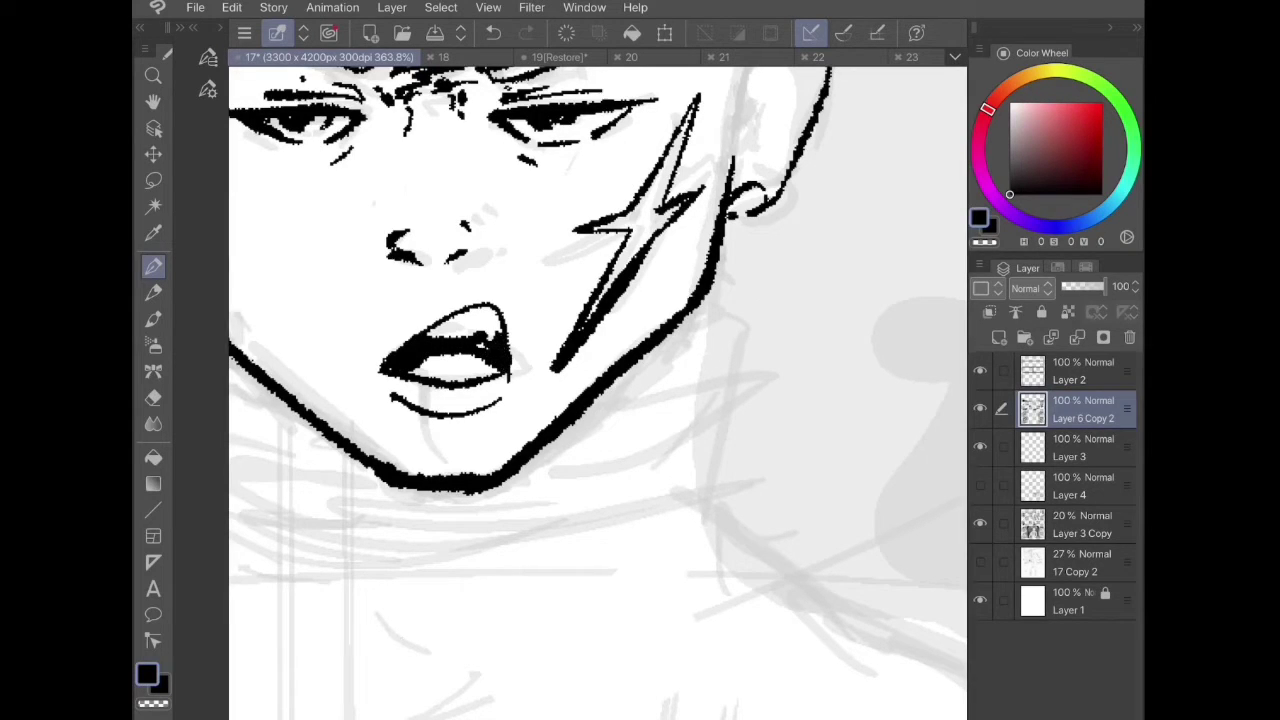
{"action": "mouse_move", "coordinate": [428, 338]}
{"action": "left_mouse_down"}
{"action": "mouse_move", "coordinate": [466, 332]}
{"action": "mouse_move", "coordinate": [451, 356]}
{"action": "left_mouse_up"}
{"action": "scroll", "coordinate": [591, 257], "scroll_direction": "down", "scroll_amount": 5}
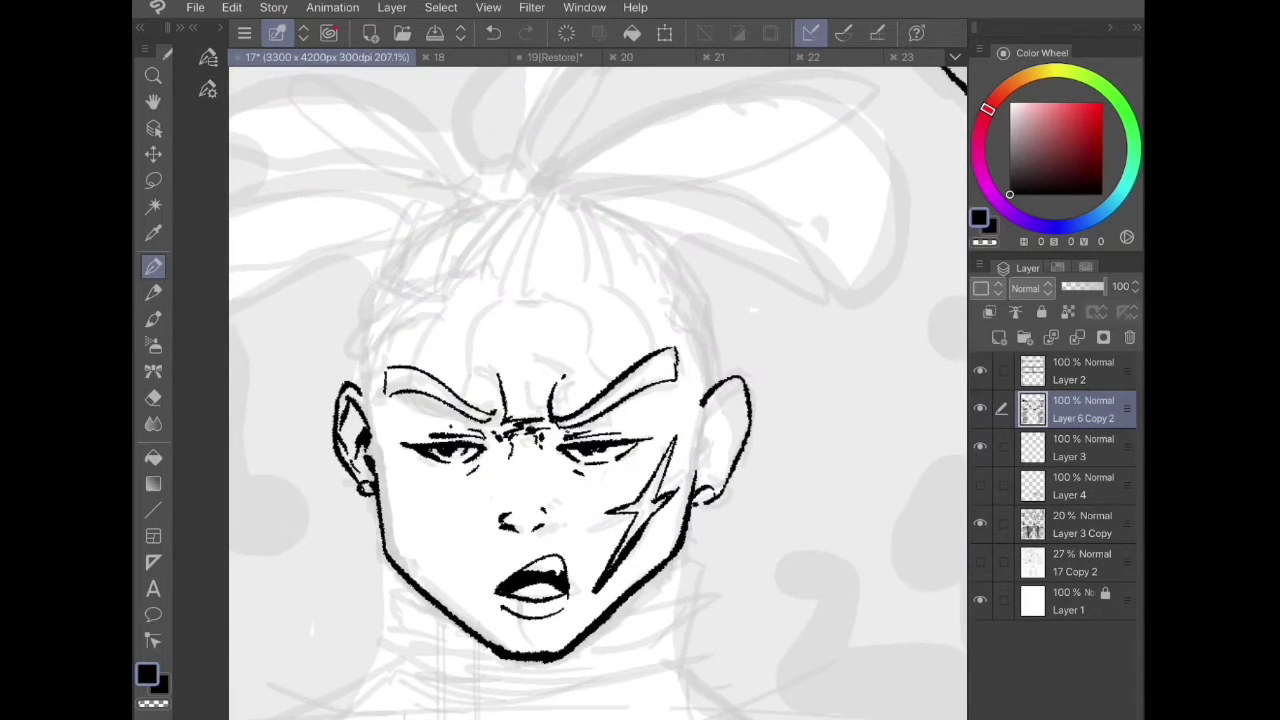
{"action": "mouse_move", "coordinate": [498, 278]}
{"action": "left_mouse_down"}
{"action": "mouse_move", "coordinate": [474, 272]}
{"action": "mouse_move", "coordinate": [466, 200]}
{"action": "mouse_move", "coordinate": [526, 240]}
{"action": "left_mouse_up"}
{"action": "key", "text": "ctrl+z"}
{"action": "key", "text": "ctrl+z"}
- Ink the two curled forelocks falling over the eyebrows and the hairline parting between them
{"action": "scroll", "coordinate": [648, 325], "scroll_direction": "up", "scroll_amount": 1}
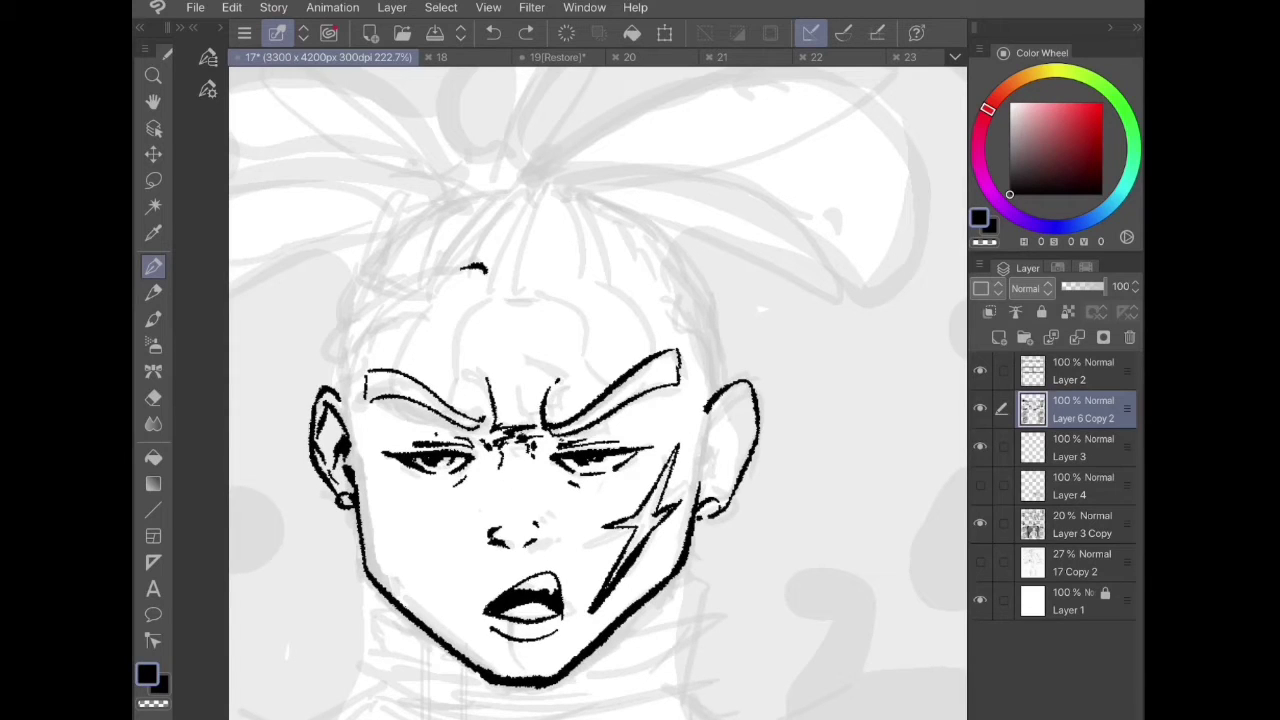
{"action": "mouse_move", "coordinate": [461, 268]}
{"action": "left_mouse_down"}
{"action": "mouse_move", "coordinate": [416, 332]}
{"action": "mouse_move", "coordinate": [412, 401]}
{"action": "left_mouse_up"}
{"action": "mouse_move", "coordinate": [413, 406]}
{"action": "left_mouse_down"}
{"action": "mouse_move", "coordinate": [446, 423]}
{"action": "mouse_move", "coordinate": [460, 322]}
{"action": "mouse_move", "coordinate": [487, 287]}
{"action": "mouse_move", "coordinate": [646, 370]}
{"action": "mouse_move", "coordinate": [585, 362]}
{"action": "mouse_move", "coordinate": [546, 286]}
{"action": "mouse_move", "coordinate": [498, 299]}
{"action": "mouse_move", "coordinate": [532, 190]}
{"action": "left_mouse_up"}
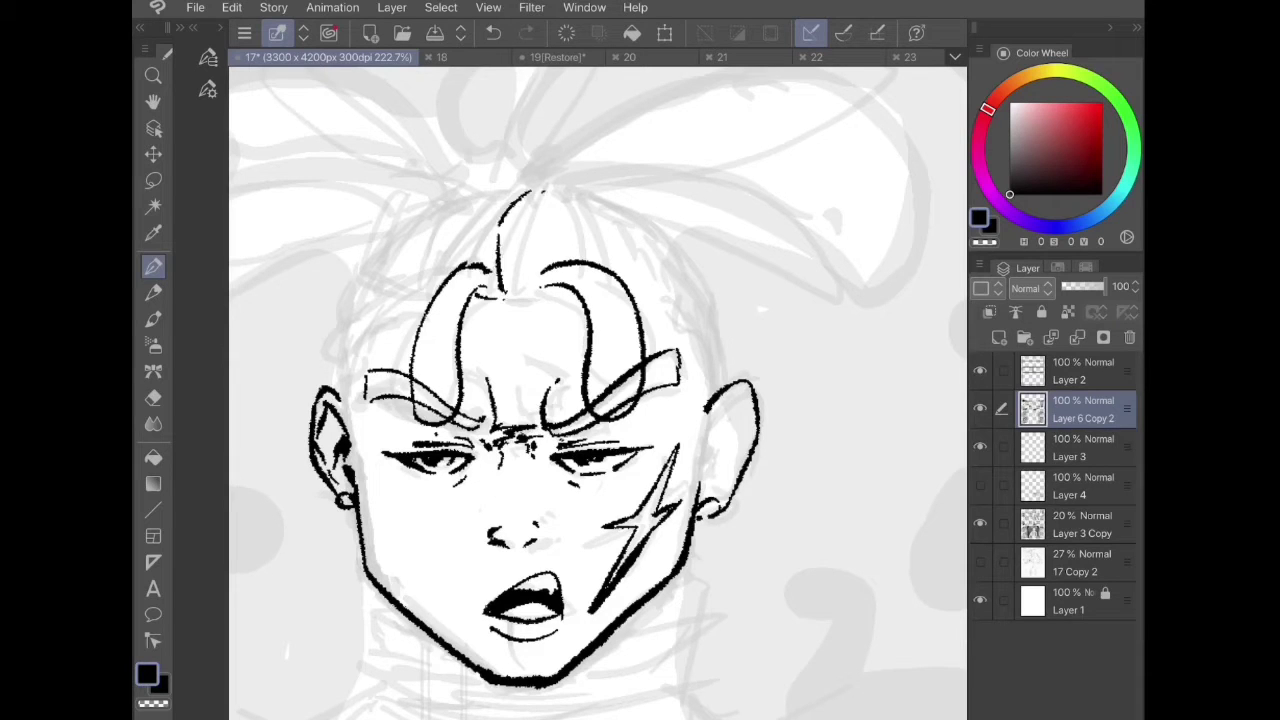
{"action": "mouse_move", "coordinate": [472, 262]}
{"action": "left_mouse_down"}
{"action": "mouse_move", "coordinate": [514, 277]}
{"action": "mouse_move", "coordinate": [497, 260]}
{"action": "left_mouse_up"}
{"action": "mouse_move", "coordinate": [464, 287]}
{"action": "left_mouse_down"}
{"action": "mouse_move", "coordinate": [503, 296]}
{"action": "mouse_move", "coordinate": [574, 262]}
{"action": "mouse_move", "coordinate": [523, 297]}
{"action": "left_mouse_up"}
- Ink the pulled-back hair strands and head outline on the left half of the figure's scalp
{"action": "mouse_move", "coordinate": [528, 196]}
{"action": "left_mouse_down"}
{"action": "mouse_move", "coordinate": [521, 244]}
{"action": "mouse_move", "coordinate": [463, 253]}
{"action": "left_mouse_up"}
{"action": "mouse_move", "coordinate": [525, 181]}
{"action": "left_mouse_down"}
{"action": "mouse_move", "coordinate": [468, 219]}
{"action": "mouse_move", "coordinate": [428, 302]}
{"action": "left_mouse_up"}
{"action": "mouse_move", "coordinate": [478, 190]}
{"action": "left_mouse_down"}
{"action": "mouse_move", "coordinate": [420, 300]}
{"action": "mouse_move", "coordinate": [414, 250]}
{"action": "mouse_move", "coordinate": [402, 302]}
{"action": "left_mouse_up"}
{"action": "left_click_drag", "start_coordinate": [446, 204], "coordinate": [366, 272]}
{"action": "mouse_move", "coordinate": [366, 274]}
{"action": "left_mouse_down"}
{"action": "mouse_move", "coordinate": [420, 304]}
{"action": "mouse_move", "coordinate": [388, 298]}
{"action": "left_mouse_up"}
{"action": "mouse_move", "coordinate": [392, 252]}
{"action": "left_mouse_down"}
{"action": "mouse_move", "coordinate": [356, 270]}
{"action": "mouse_move", "coordinate": [396, 300]}
{"action": "mouse_move", "coordinate": [348, 288]}
{"action": "mouse_move", "coordinate": [340, 396]}
{"action": "mouse_move", "coordinate": [390, 302]}
{"action": "left_mouse_up"}
- Ink the pulled-back hair strands on the right half of the scalp and outline that side down to the ear
{"action": "mouse_move", "coordinate": [530, 192]}
{"action": "left_mouse_down"}
{"action": "mouse_move", "coordinate": [544, 263]}
{"action": "mouse_move", "coordinate": [598, 264]}
{"action": "mouse_move", "coordinate": [598, 200]}
{"action": "mouse_move", "coordinate": [622, 270]}
{"action": "left_mouse_up"}
{"action": "mouse_move", "coordinate": [594, 196]}
{"action": "left_mouse_down"}
{"action": "mouse_move", "coordinate": [624, 208]}
{"action": "mouse_move", "coordinate": [652, 288]}
{"action": "left_mouse_up"}
{"action": "left_click_drag", "start_coordinate": [624, 290], "coordinate": [656, 286]}
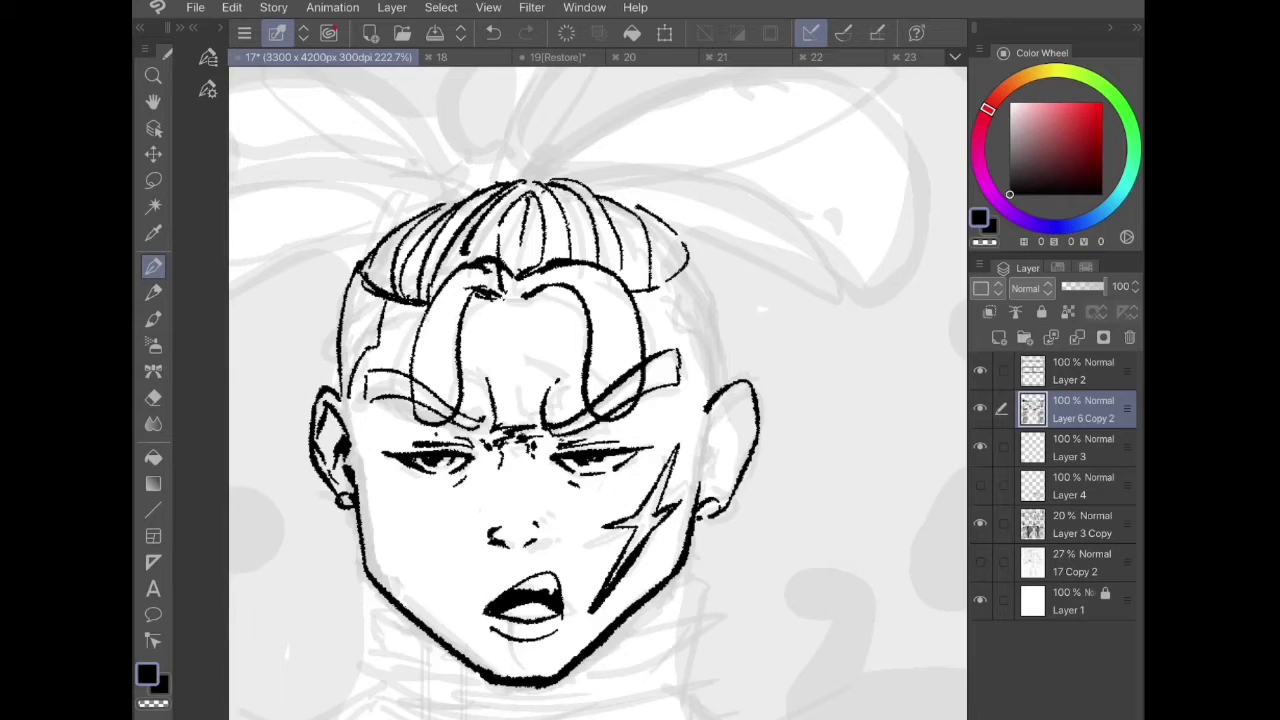
{"action": "left_click_drag", "start_coordinate": [650, 217], "coordinate": [660, 287]}
{"action": "mouse_move", "coordinate": [687, 237]}
{"action": "left_mouse_down"}
{"action": "mouse_move", "coordinate": [644, 292]}
{"action": "mouse_move", "coordinate": [637, 209]}
{"action": "mouse_move", "coordinate": [621, 204]}
{"action": "left_mouse_up"}
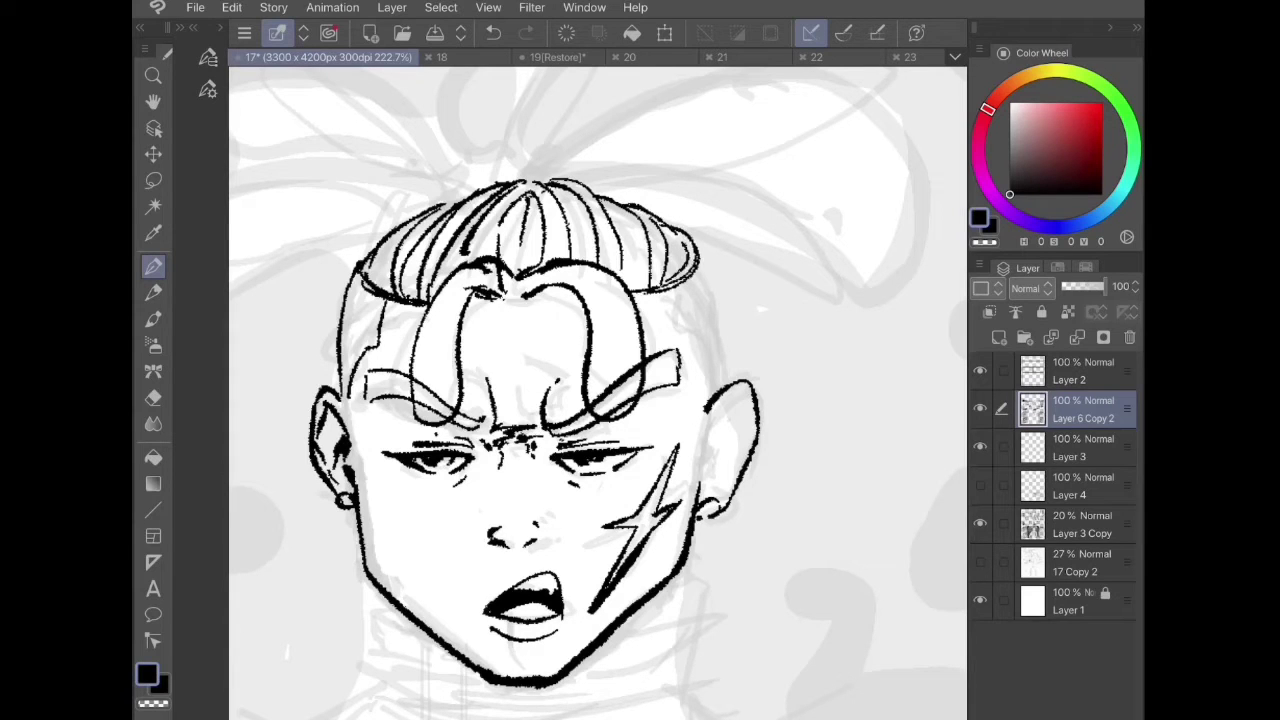
{"action": "left_click_drag", "start_coordinate": [696, 268], "coordinate": [716, 396]}
{"action": "mouse_move", "coordinate": [652, 294]}
{"action": "left_mouse_down"}
{"action": "mouse_move", "coordinate": [692, 338]}
{"action": "mouse_move", "coordinate": [706, 398]}
{"action": "left_mouse_up"}
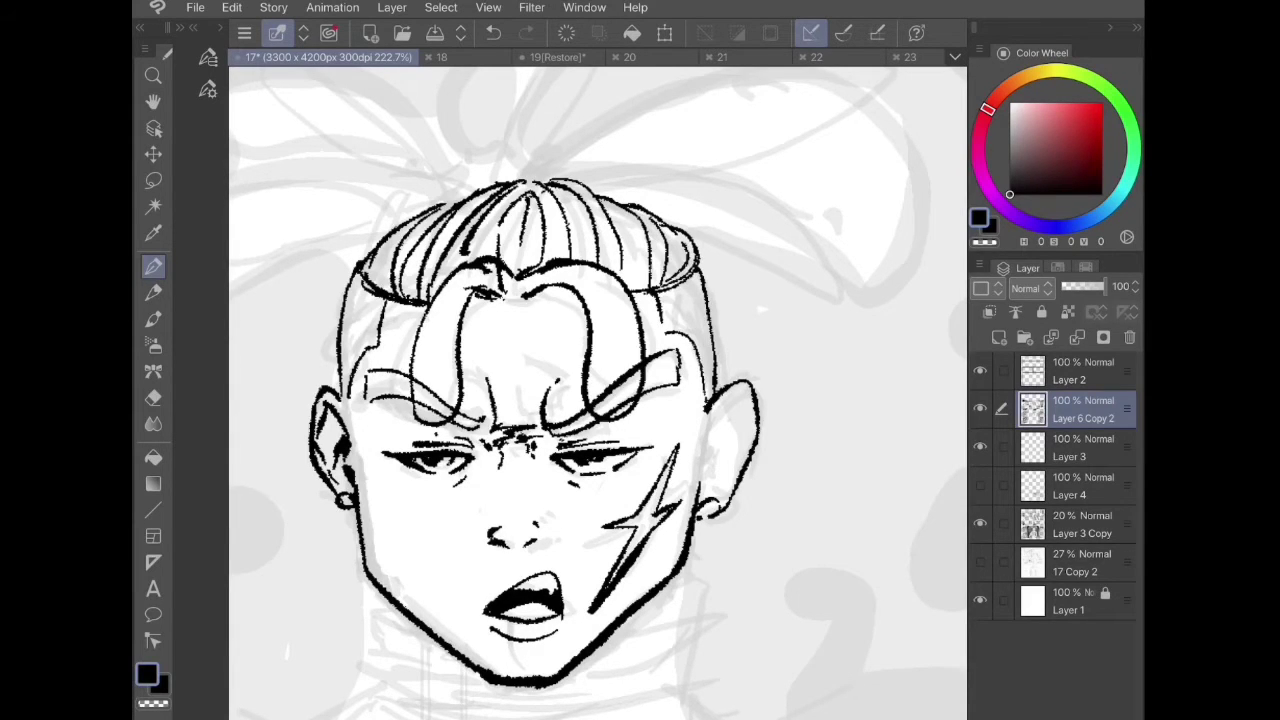
- Ink the large looping hair locks fanning out from the top of the figure's head and detail the right-hand ear
{"action": "scroll", "coordinate": [580, 380], "scroll_direction": "down", "scroll_amount": 5}
{"action": "scroll", "coordinate": [580, 380], "scroll_direction": "up", "scroll_amount": 2}
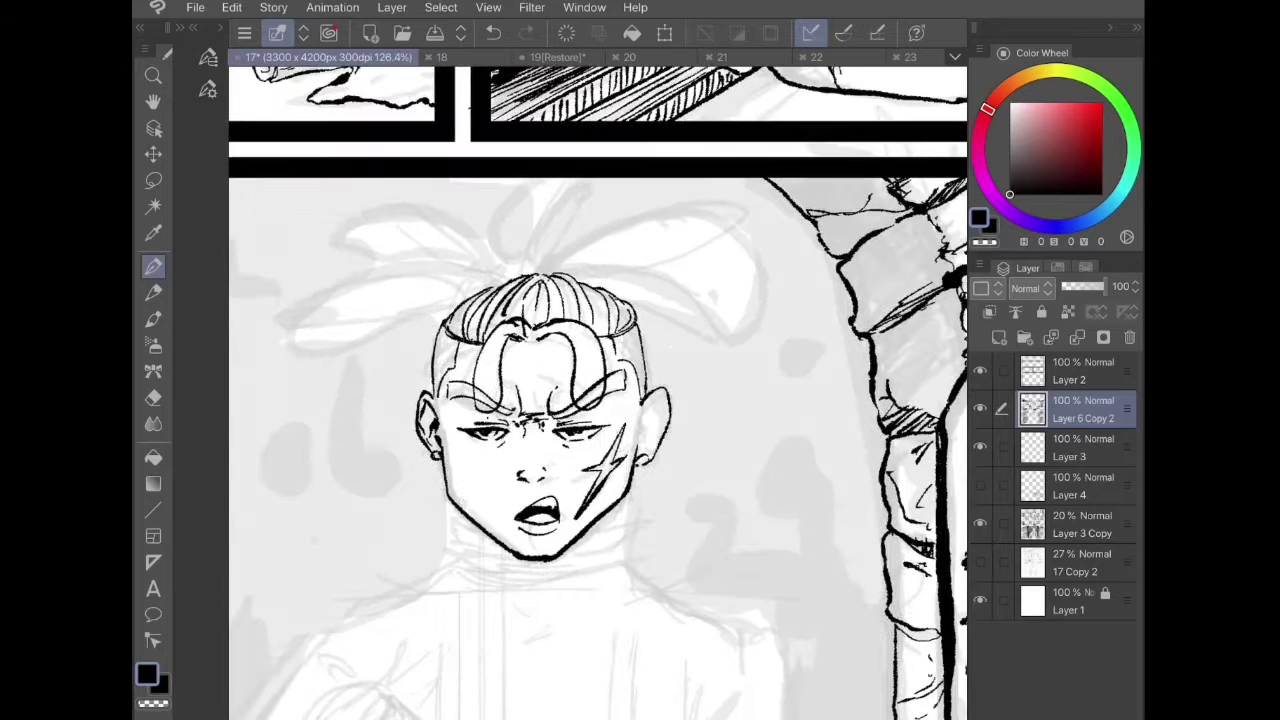
{"action": "left_click_drag", "start_coordinate": [528, 274], "coordinate": [588, 179]}
{"action": "mouse_move", "coordinate": [522, 276]}
{"action": "left_mouse_down"}
{"action": "mouse_move", "coordinate": [375, 207]}
{"action": "mouse_move", "coordinate": [333, 243]}
{"action": "mouse_move", "coordinate": [339, 290]}
{"action": "mouse_move", "coordinate": [497, 281]}
{"action": "left_mouse_up"}
{"action": "mouse_move", "coordinate": [460, 266]}
{"action": "left_mouse_down"}
{"action": "mouse_move", "coordinate": [428, 262]}
{"action": "mouse_move", "coordinate": [293, 350]}
{"action": "mouse_move", "coordinate": [496, 288]}
{"action": "mouse_move", "coordinate": [552, 256]}
{"action": "mouse_move", "coordinate": [768, 272]}
{"action": "mouse_move", "coordinate": [543, 274]}
{"action": "mouse_move", "coordinate": [688, 375]}
{"action": "mouse_move", "coordinate": [631, 315]}
{"action": "mouse_move", "coordinate": [576, 334]}
{"action": "mouse_move", "coordinate": [580, 372]}
{"action": "left_mouse_up"}
{"action": "scroll", "coordinate": [707, 333], "scroll_direction": "down", "scroll_amount": 2}
{"action": "scroll", "coordinate": [697, 473], "scroll_direction": "up", "scroll_amount": 5}
{"action": "mouse_move", "coordinate": [612, 300]}
{"action": "left_mouse_down"}
{"action": "mouse_move", "coordinate": [616, 356]}
{"action": "mouse_move", "coordinate": [574, 422]}
{"action": "left_mouse_up"}
{"action": "scroll", "coordinate": [598, 393], "scroll_direction": "down", "scroll_amount": 2}
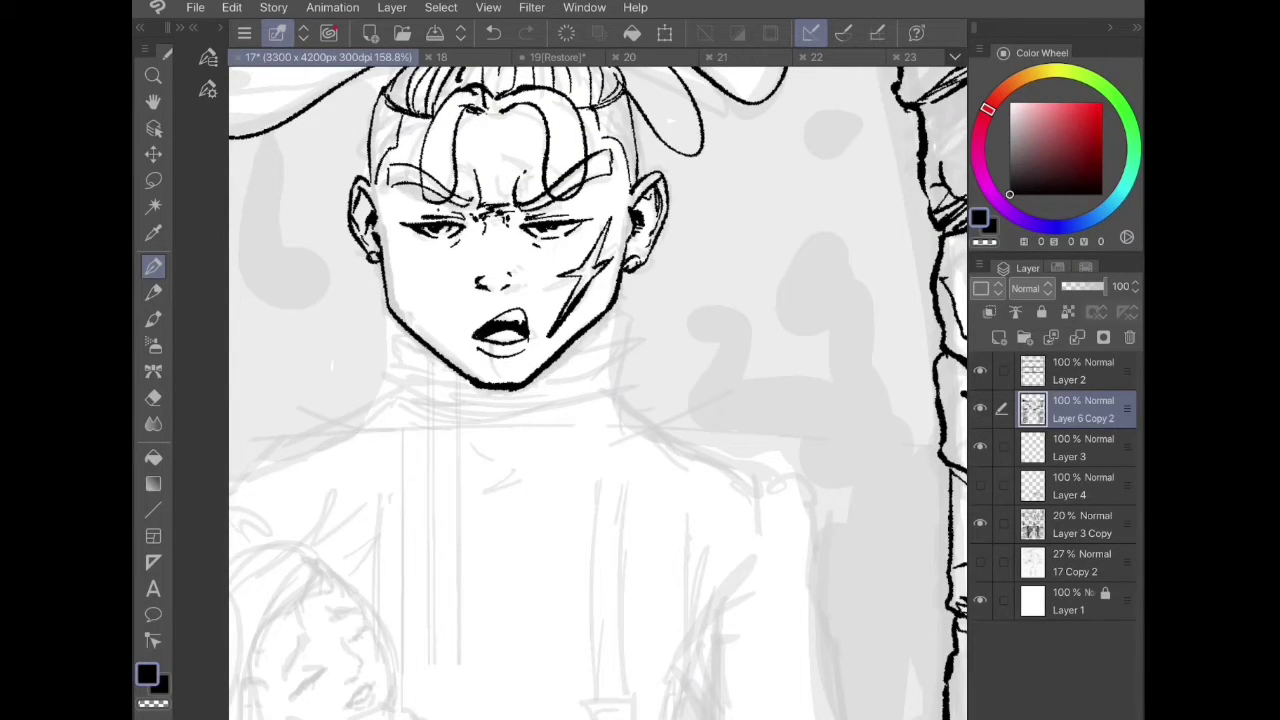
- Ink the turtleneck's upper rim and the fabric folds curving beneath the jaw
{"action": "mouse_move", "coordinate": [385, 335]}
{"action": "left_mouse_down"}
{"action": "mouse_move", "coordinate": [422, 344]}
{"action": "mouse_move", "coordinate": [402, 331]}
{"action": "left_mouse_up"}
{"action": "left_click_drag", "start_coordinate": [582, 336], "coordinate": [622, 317]}
{"action": "mouse_move", "coordinate": [386, 329]}
{"action": "left_mouse_down"}
{"action": "mouse_move", "coordinate": [384, 346]}
{"action": "mouse_move", "coordinate": [440, 369]}
{"action": "left_mouse_up"}
{"action": "left_click_drag", "start_coordinate": [622, 320], "coordinate": [561, 357]}
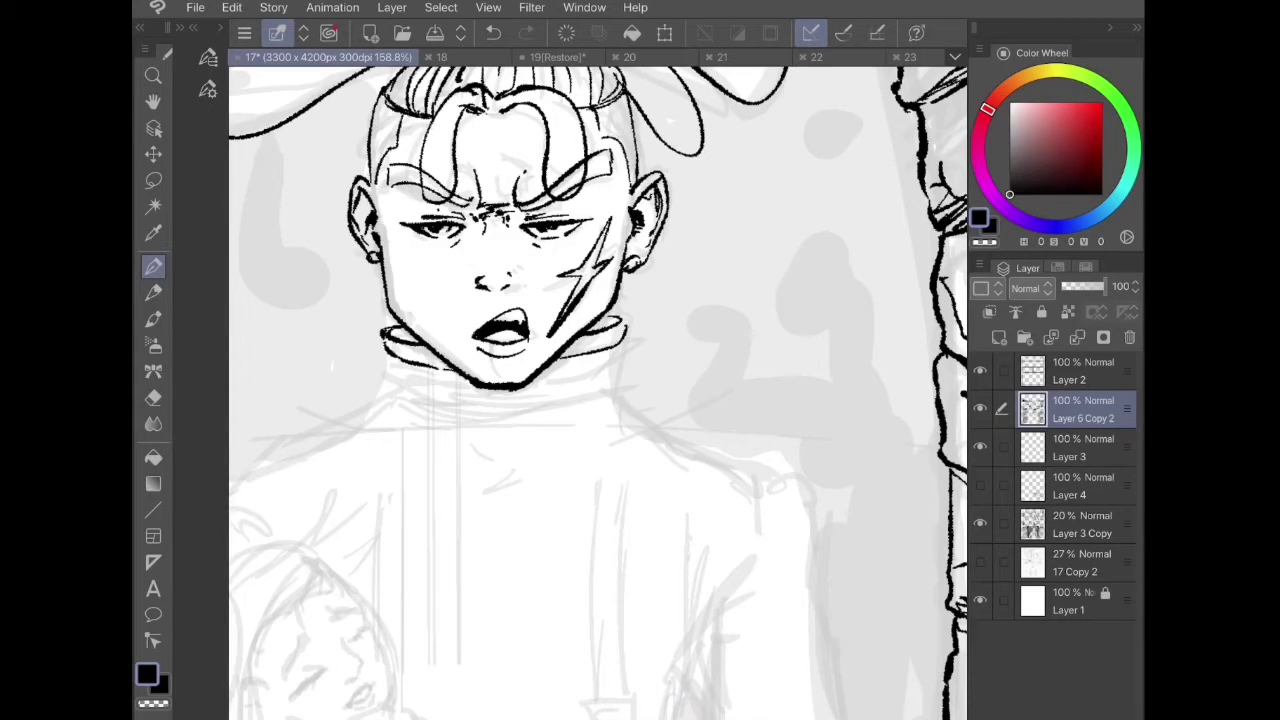
{"action": "left_click_drag", "start_coordinate": [451, 373], "coordinate": [490, 388]}
{"action": "mouse_move", "coordinate": [598, 362]}
{"action": "left_mouse_down"}
{"action": "mouse_move", "coordinate": [516, 393]}
{"action": "mouse_move", "coordinate": [438, 394]}
{"action": "left_mouse_up"}
- Ink the bunched sides of the turtleneck and its lower edge across the base of the neck
{"action": "mouse_move", "coordinate": [384, 358]}
{"action": "left_mouse_down"}
{"action": "mouse_move", "coordinate": [396, 392]}
{"action": "mouse_move", "coordinate": [384, 410]}
{"action": "left_mouse_up"}
{"action": "left_click_drag", "start_coordinate": [394, 414], "coordinate": [545, 432]}
{"action": "mouse_move", "coordinate": [620, 345]}
{"action": "left_mouse_down"}
{"action": "mouse_move", "coordinate": [618, 384]}
{"action": "mouse_move", "coordinate": [482, 410]}
{"action": "mouse_move", "coordinate": [566, 406]}
{"action": "left_mouse_up"}
{"action": "left_click_drag", "start_coordinate": [612, 394], "coordinate": [606, 420]}
- Ink both shoulder slopes from the turtleneck, extending the left-hand one down the outer arm to the elbow
{"action": "scroll", "coordinate": [598, 393], "scroll_direction": "down", "scroll_amount": 5}
{"action": "scroll", "coordinate": [598, 393], "scroll_direction": "up", "scroll_amount": 5}
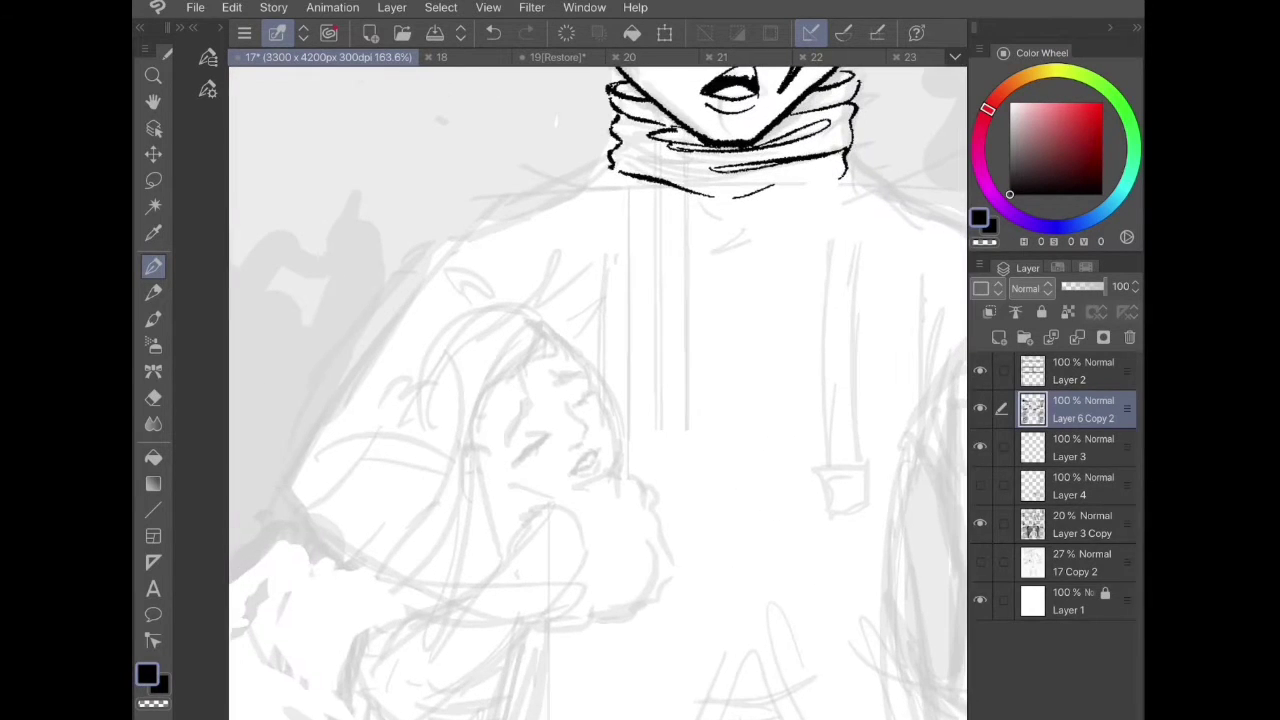
{"action": "mouse_move", "coordinate": [610, 168]}
{"action": "left_mouse_down"}
{"action": "mouse_move", "coordinate": [432, 250]}
{"action": "mouse_move", "coordinate": [296, 478]}
{"action": "left_mouse_up"}
{"action": "left_click_drag", "start_coordinate": [710, 393], "coordinate": [657, 245]}
{"action": "mouse_move", "coordinate": [863, 194]}
{"action": "left_mouse_down"}
{"action": "mouse_move", "coordinate": [508, 357]}
{"action": "mouse_move", "coordinate": [583, 342]}
{"action": "left_mouse_up"}
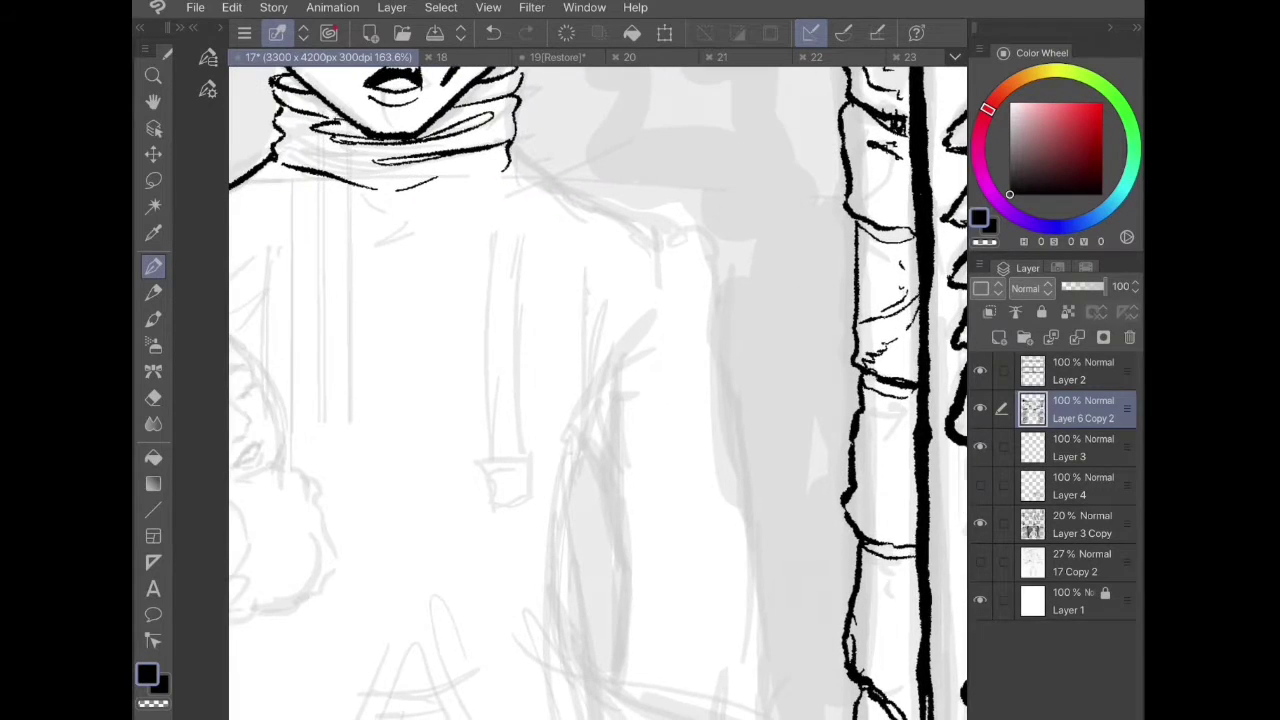
{"action": "mouse_move", "coordinate": [510, 147]}
{"action": "left_mouse_down"}
{"action": "mouse_move", "coordinate": [555, 185]}
{"action": "mouse_move", "coordinate": [700, 228]}
{"action": "mouse_move", "coordinate": [724, 256]}
{"action": "left_mouse_up"}
- Ink the right-hand sleeve's inner and outer edges, the armpit creases and the torso's waist line
{"action": "scroll", "coordinate": [598, 390], "scroll_direction": "down", "scroll_amount": 2}
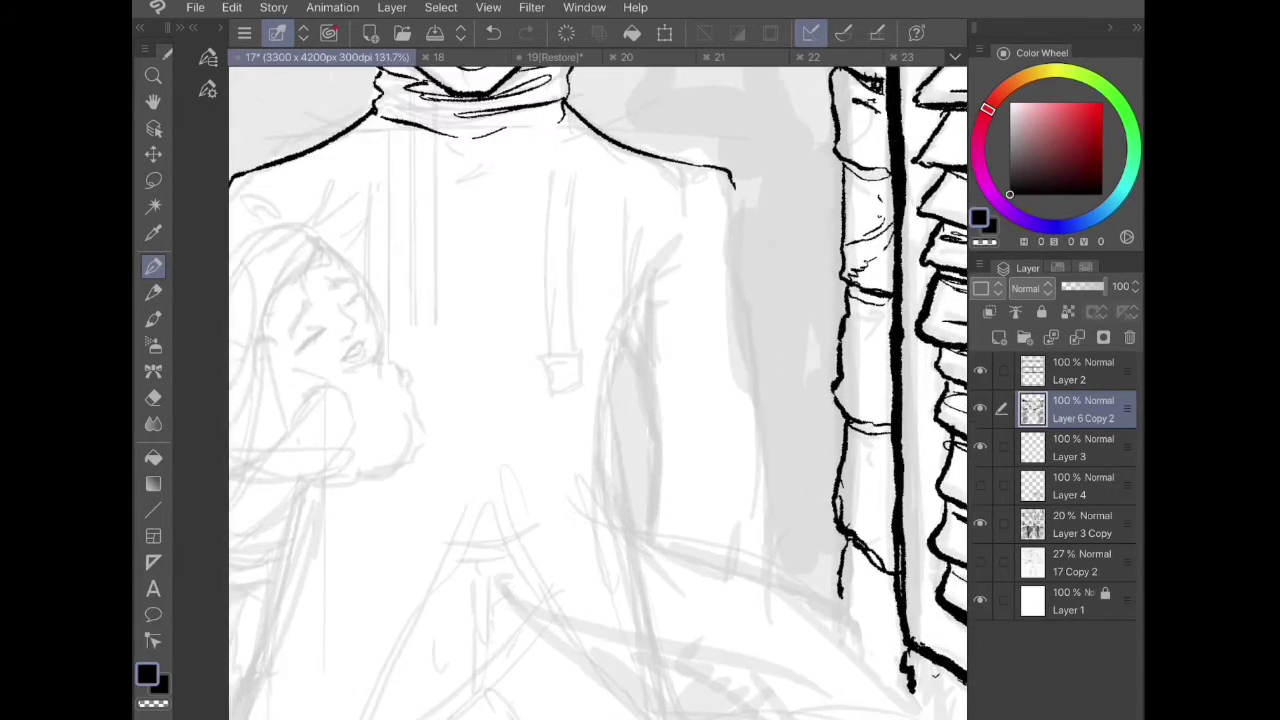
{"action": "left_click_drag", "start_coordinate": [616, 482], "coordinate": [653, 182]}
{"action": "mouse_move", "coordinate": [626, 306]}
{"action": "left_mouse_down"}
{"action": "mouse_move", "coordinate": [671, 216]}
{"action": "mouse_move", "coordinate": [696, 253]}
{"action": "left_mouse_up"}
{"action": "mouse_move", "coordinate": [639, 288]}
{"action": "left_mouse_down"}
{"action": "mouse_move", "coordinate": [676, 288]}
{"action": "mouse_move", "coordinate": [660, 465]}
{"action": "left_mouse_up"}
{"action": "scroll", "coordinate": [674, 287], "scroll_direction": "down", "scroll_amount": 2}
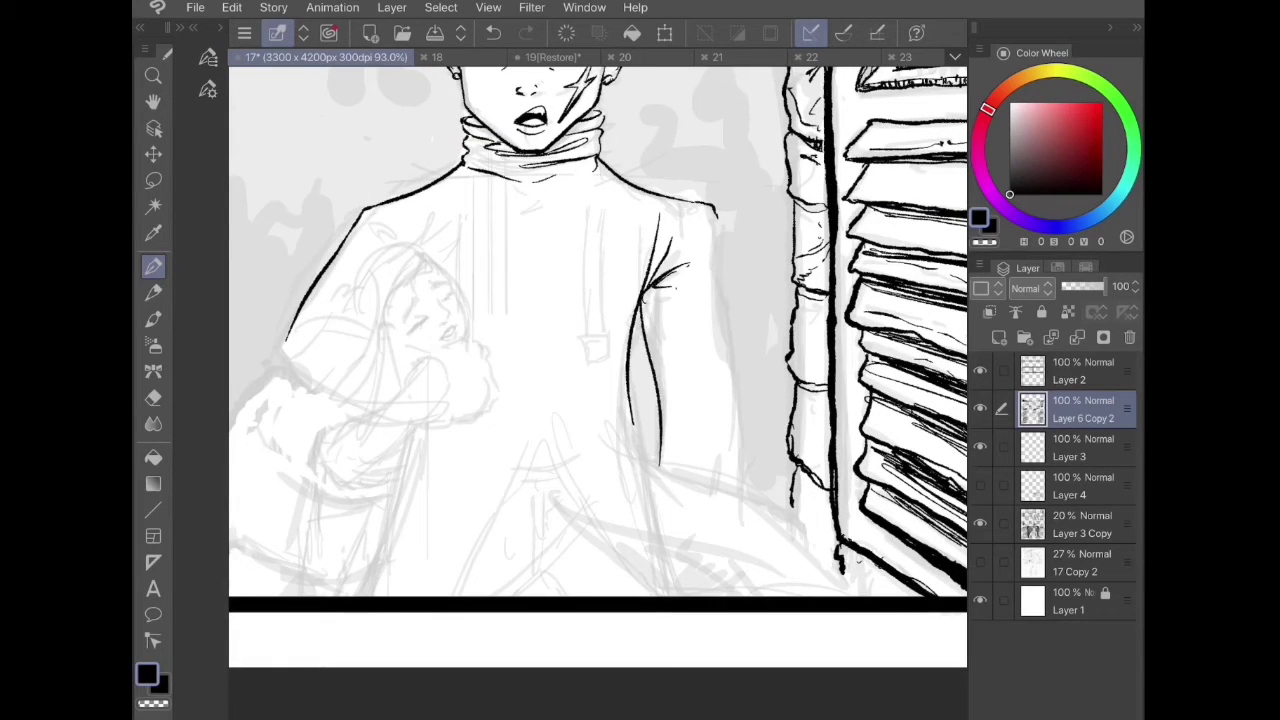
{"action": "left_click_drag", "start_coordinate": [714, 212], "coordinate": [740, 486]}
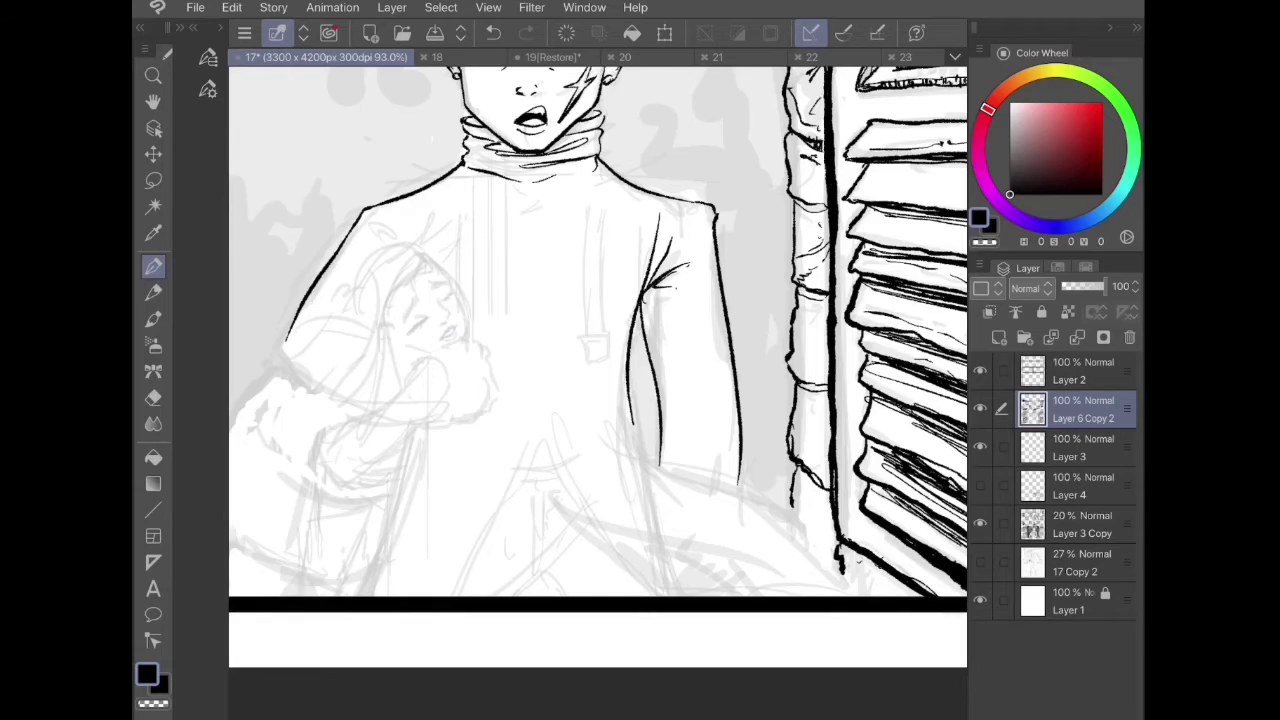
- Ink the waist crease and the two sweeping edges of the coat tail flaring out to the right
{"action": "scroll", "coordinate": [600, 360], "scroll_direction": "down", "scroll_amount": 2}
{"action": "left_click_drag", "start_coordinate": [678, 295], "coordinate": [714, 349]}
{"action": "left_click_drag", "start_coordinate": [644, 322], "coordinate": [706, 342]}
{"action": "scroll", "coordinate": [600, 360], "scroll_direction": "down", "scroll_amount": 5}
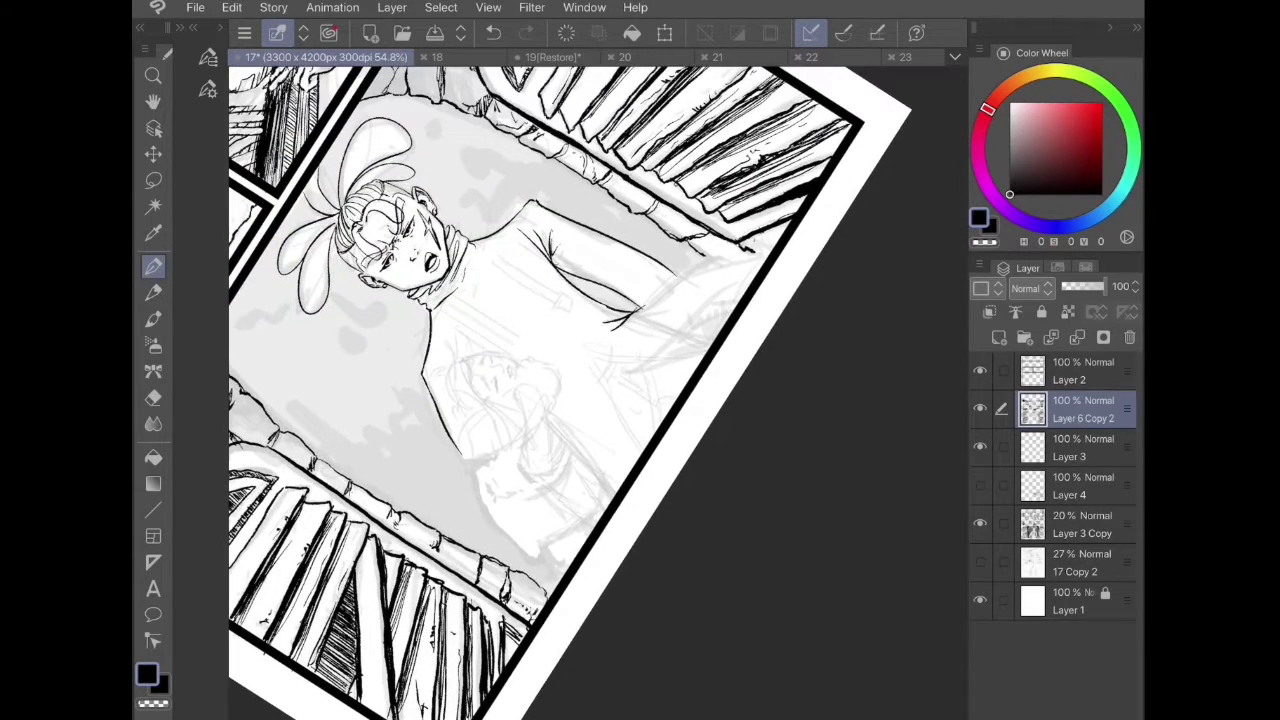
{"action": "mouse_move", "coordinate": [634, 310]}
{"action": "left_mouse_down"}
{"action": "mouse_move", "coordinate": [718, 260]}
{"action": "mouse_move", "coordinate": [768, 250]}
{"action": "left_mouse_up"}
{"action": "mouse_move", "coordinate": [604, 372]}
{"action": "left_mouse_down"}
{"action": "mouse_move", "coordinate": [640, 368]}
{"action": "mouse_move", "coordinate": [748, 282]}
{"action": "left_mouse_up"}
- Ink the coat's front opening above the legs, adding the waistband lines and the diagonal strap inside it
{"action": "scroll", "coordinate": [600, 360], "scroll_direction": "down", "scroll_amount": 3}
{"action": "scroll", "coordinate": [600, 360], "scroll_direction": "up", "scroll_amount": 5}
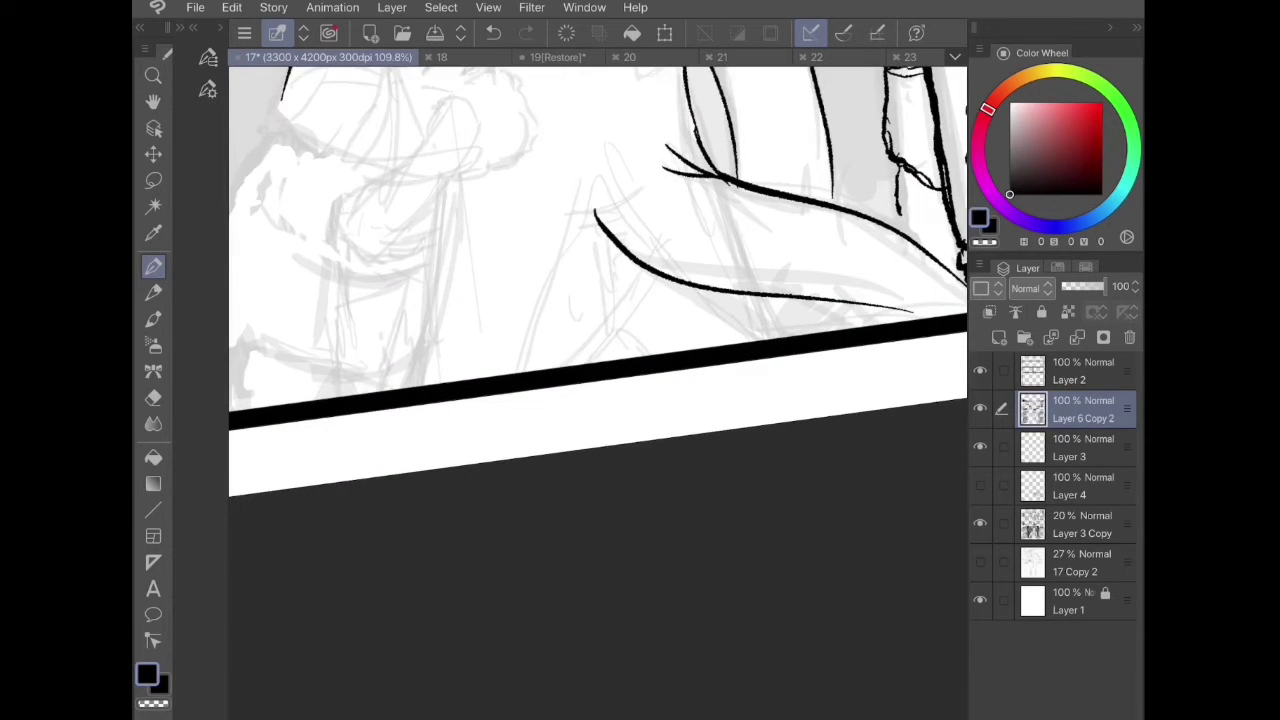
{"action": "left_click_drag", "start_coordinate": [592, 205], "coordinate": [521, 372]}
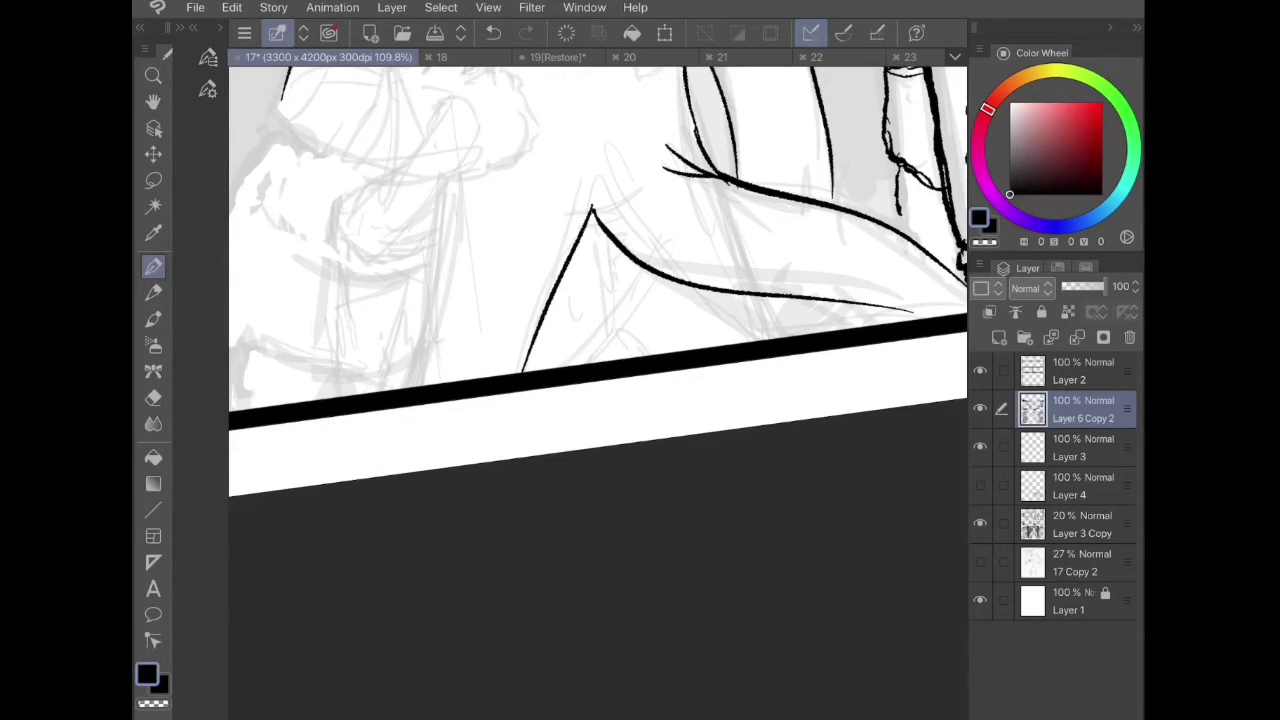
{"action": "left_click_drag", "start_coordinate": [608, 240], "coordinate": [582, 238]}
{"action": "left_click_drag", "start_coordinate": [598, 224], "coordinate": [584, 233]}
{"action": "mouse_move", "coordinate": [641, 267]}
{"action": "left_mouse_down"}
{"action": "mouse_move", "coordinate": [557, 367]}
{"action": "mouse_move", "coordinate": [657, 275]}
{"action": "left_mouse_up"}
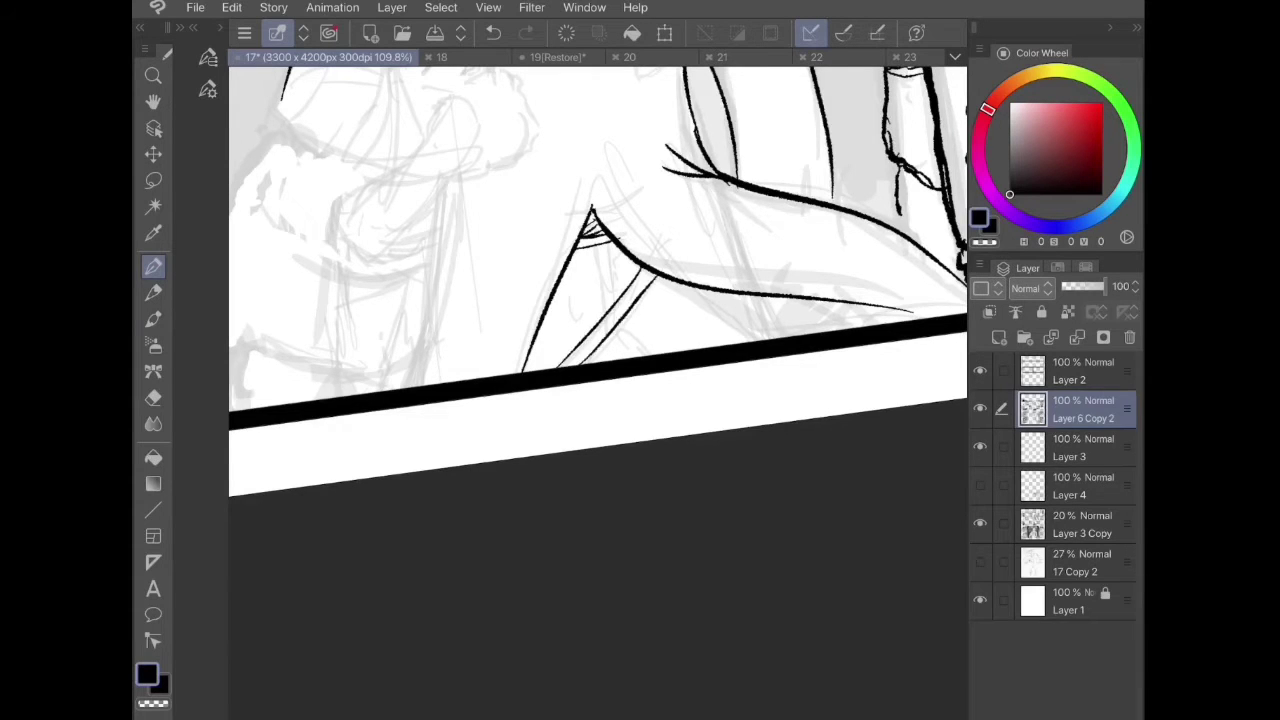
- Ink the leg line below the flared coat tail and hatch the trouser folds inside the coat opening
{"action": "scroll", "coordinate": [600, 300], "scroll_direction": "down", "scroll_amount": 4}
{"action": "scroll", "coordinate": [660, 260], "scroll_direction": "up", "scroll_amount": 4}
{"action": "left_click_drag", "start_coordinate": [705, 322], "coordinate": [717, 362]}
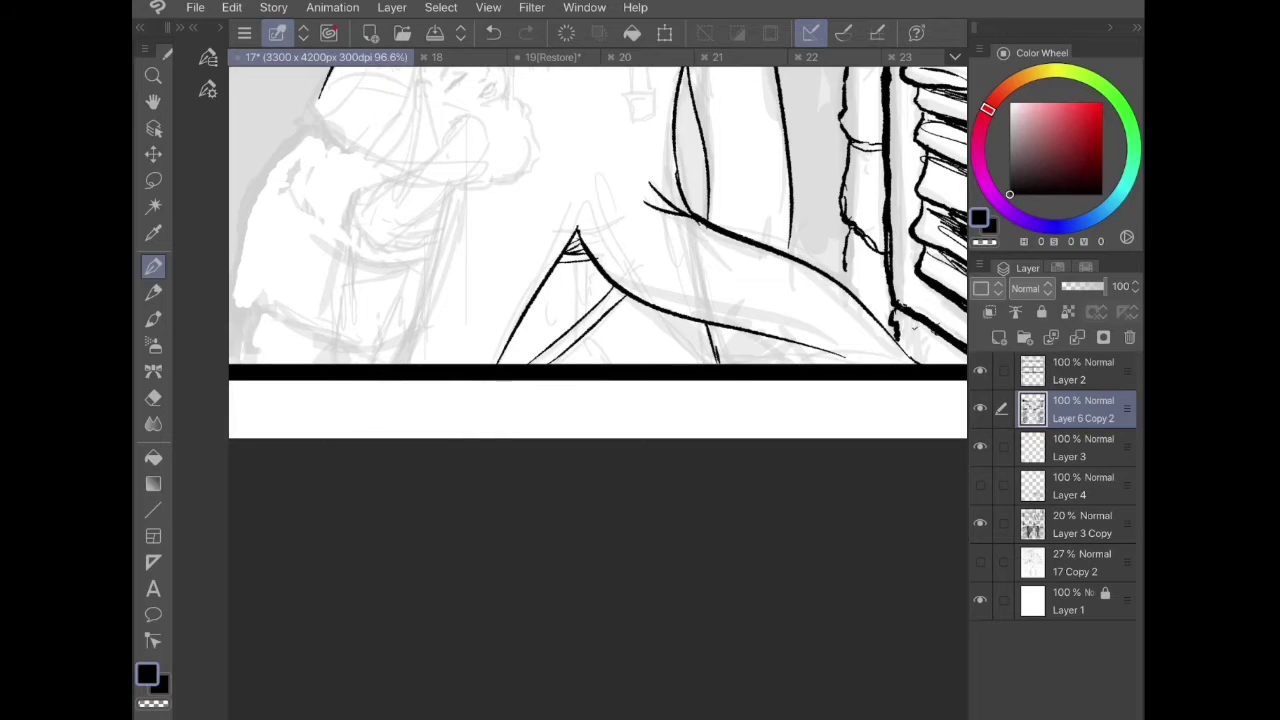
{"action": "left_click_drag", "start_coordinate": [584, 350], "coordinate": [646, 321]}
{"action": "mouse_move", "coordinate": [599, 342]}
{"action": "left_mouse_down"}
{"action": "mouse_move", "coordinate": [646, 320]}
{"action": "mouse_move", "coordinate": [617, 347]}
{"action": "left_mouse_up"}
{"action": "mouse_move", "coordinate": [584, 352]}
{"action": "left_mouse_down"}
{"action": "mouse_move", "coordinate": [597, 363]}
{"action": "mouse_move", "coordinate": [567, 363]}
{"action": "left_mouse_up"}
{"action": "mouse_move", "coordinate": [583, 358]}
{"action": "left_mouse_down"}
{"action": "mouse_move", "coordinate": [567, 364]}
{"action": "mouse_move", "coordinate": [541, 344]}
{"action": "left_mouse_up"}
{"action": "left_click_drag", "start_coordinate": [509, 350], "coordinate": [528, 350]}
{"action": "mouse_move", "coordinate": [572, 262]}
{"action": "left_mouse_down"}
{"action": "mouse_move", "coordinate": [586, 300]}
{"action": "mouse_move", "coordinate": [564, 284]}
{"action": "left_mouse_up"}
{"action": "left_click_drag", "start_coordinate": [586, 351], "coordinate": [601, 337]}
{"action": "mouse_move", "coordinate": [590, 353]}
{"action": "left_mouse_down"}
{"action": "mouse_move", "coordinate": [621, 326]}
{"action": "mouse_move", "coordinate": [646, 330]}
{"action": "left_mouse_up"}
{"action": "left_click_drag", "start_coordinate": [624, 347], "coordinate": [661, 335]}
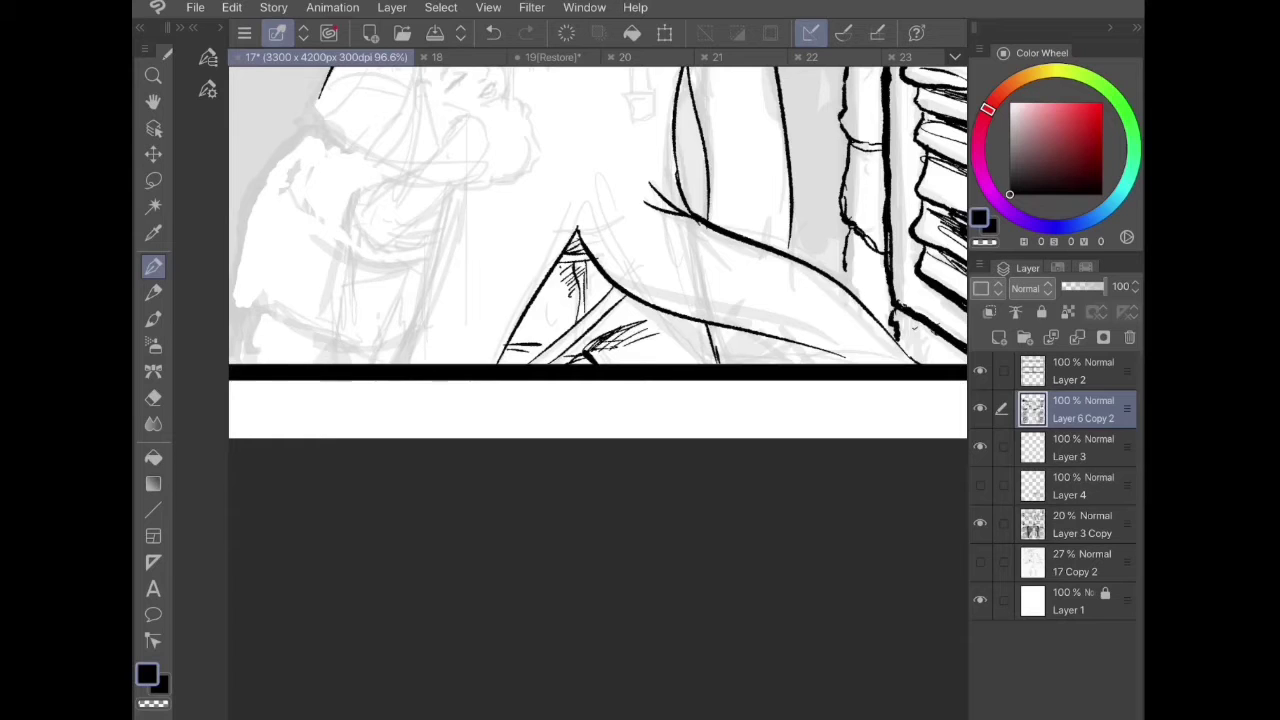
- Hatch the shadows at the right-hand armpit and inside the turtleneck fold, and save the page
{"action": "mouse_move", "coordinate": [617, 265]}
{"action": "left_mouse_down"}
{"action": "mouse_move", "coordinate": [774, 289]}
{"action": "mouse_move", "coordinate": [762, 387]}
{"action": "mouse_move", "coordinate": [629, 451]}
{"action": "mouse_move", "coordinate": [586, 492]}
{"action": "left_mouse_up"}
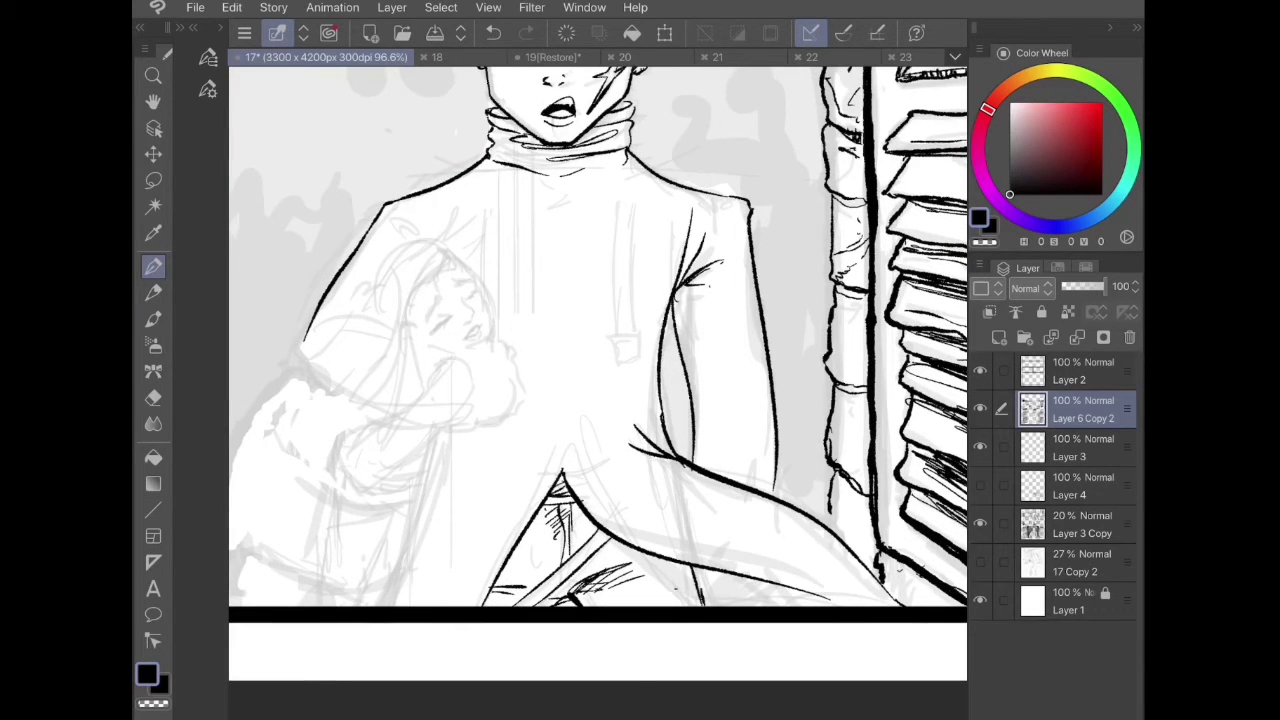
{"action": "mouse_move", "coordinate": [722, 248]}
{"action": "left_mouse_down"}
{"action": "mouse_move", "coordinate": [690, 266]}
{"action": "mouse_move", "coordinate": [704, 254]}
{"action": "mouse_move", "coordinate": [692, 282]}
{"action": "left_mouse_up"}
{"action": "mouse_move", "coordinate": [718, 266]}
{"action": "left_mouse_down"}
{"action": "mouse_move", "coordinate": [694, 282]}
{"action": "mouse_move", "coordinate": [710, 282]}
{"action": "left_mouse_up"}
{"action": "left_click_drag", "start_coordinate": [612, 132], "coordinate": [590, 142]}
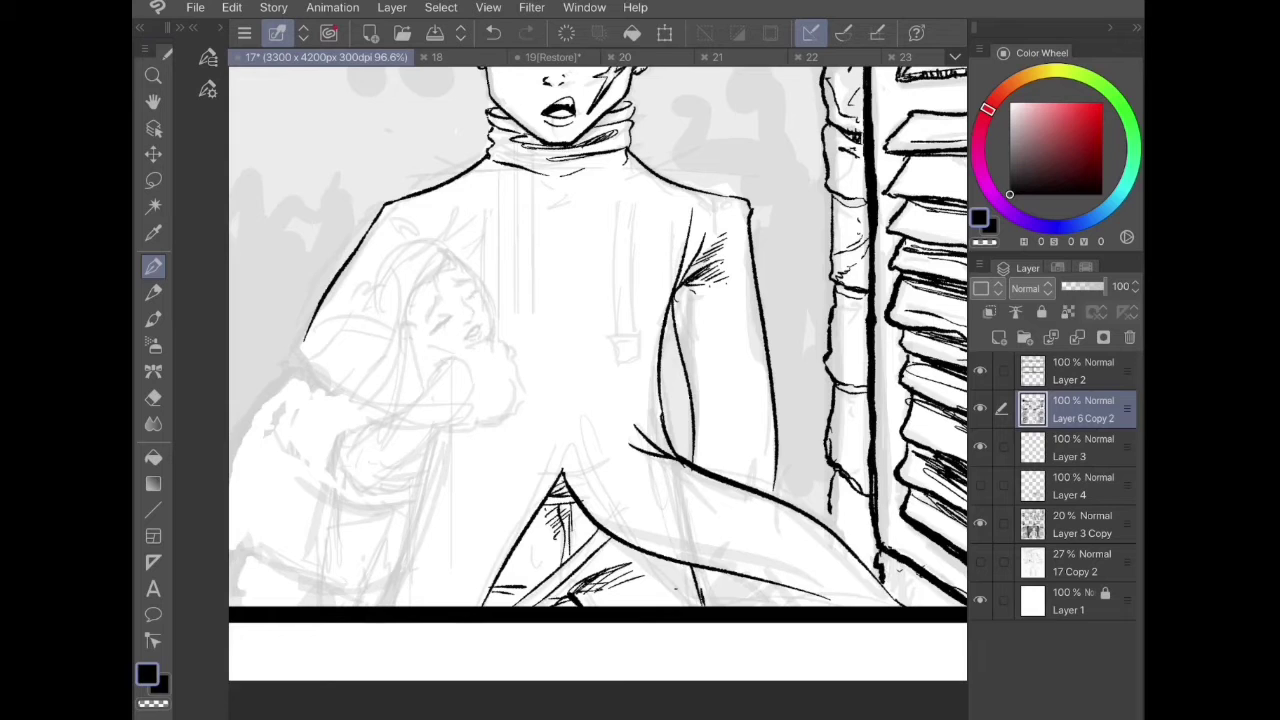
{"action": "key", "text": "ctrl+s"}
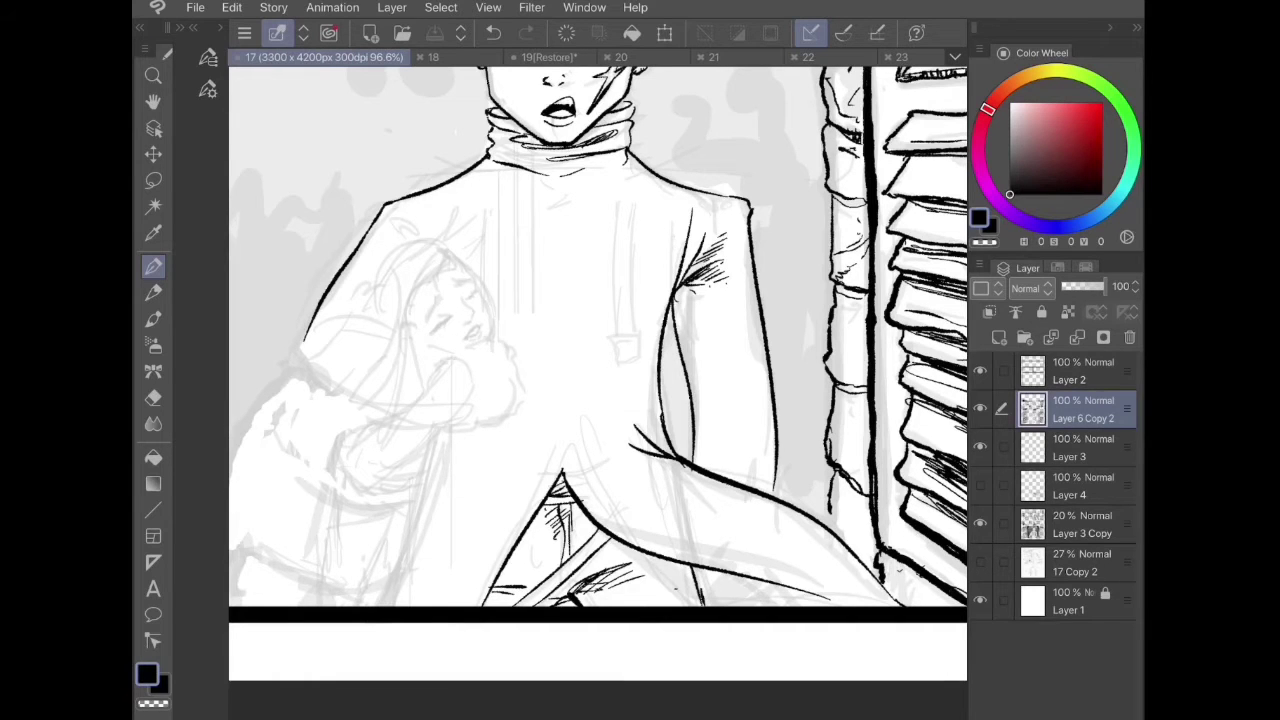
- Ink the coat's left-hand edge down to the panel border and the underside of the bent elbow
{"action": "scroll", "coordinate": [598, 373], "scroll_direction": "down", "scroll_amount": 3}
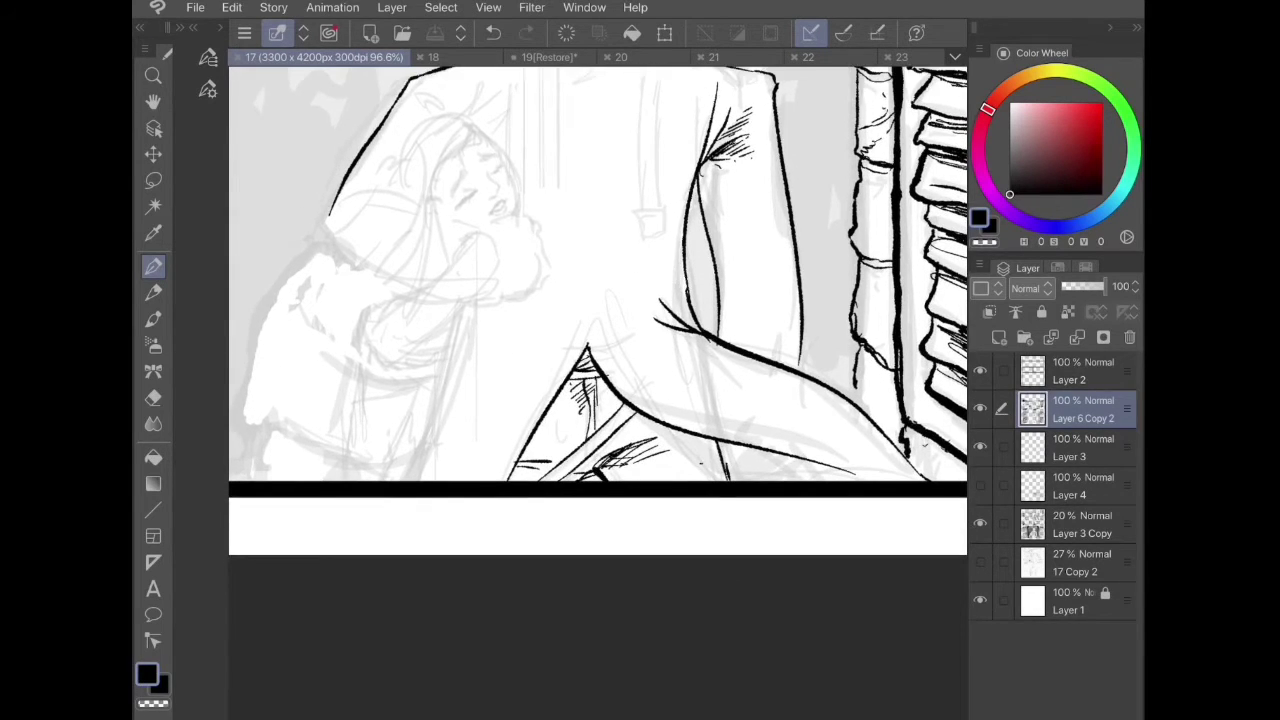
{"action": "left_click_drag", "start_coordinate": [471, 298], "coordinate": [440, 410]}
{"action": "scroll", "coordinate": [612, 150], "scroll_direction": "up", "scroll_amount": 3}
{"action": "scroll", "coordinate": [612, 150], "scroll_direction": "up", "scroll_amount": 1}
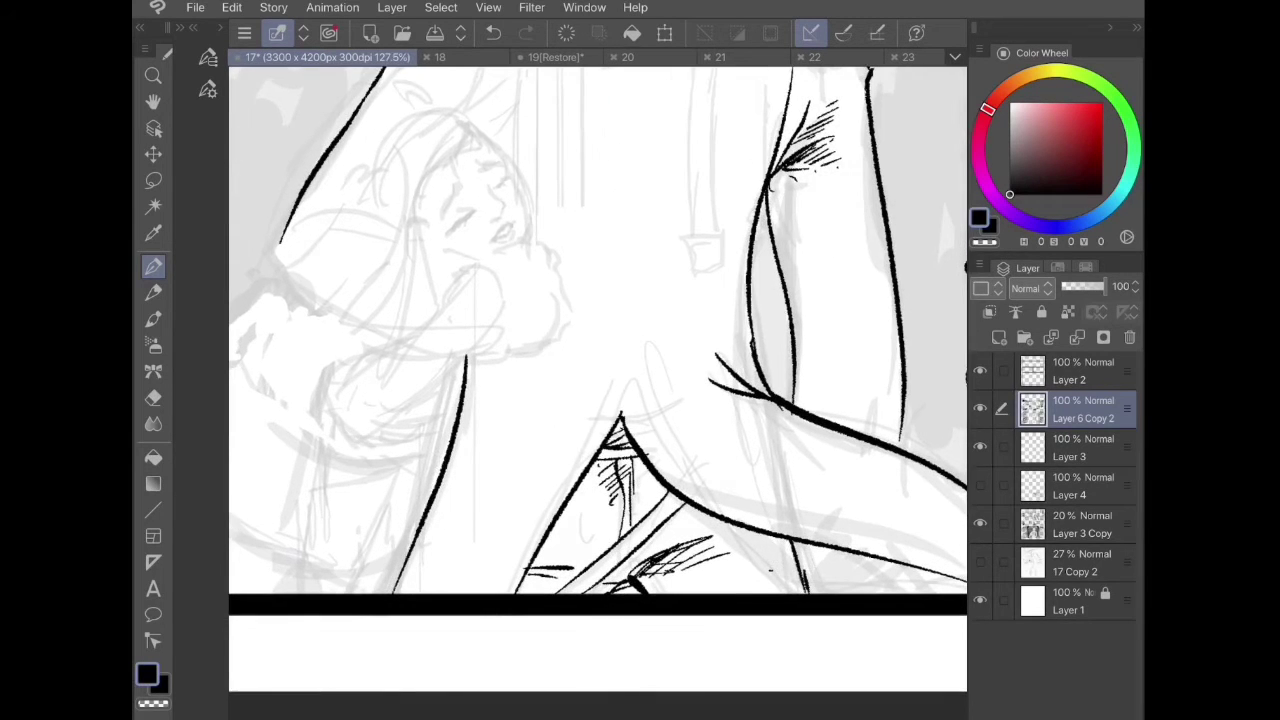
{"action": "left_click_drag", "start_coordinate": [279, 243], "coordinate": [341, 313]}
- Ink the child's closed eyes with lashes and the two thick eyebrows
{"action": "scroll", "coordinate": [591, 220], "scroll_direction": "up", "scroll_amount": 4}
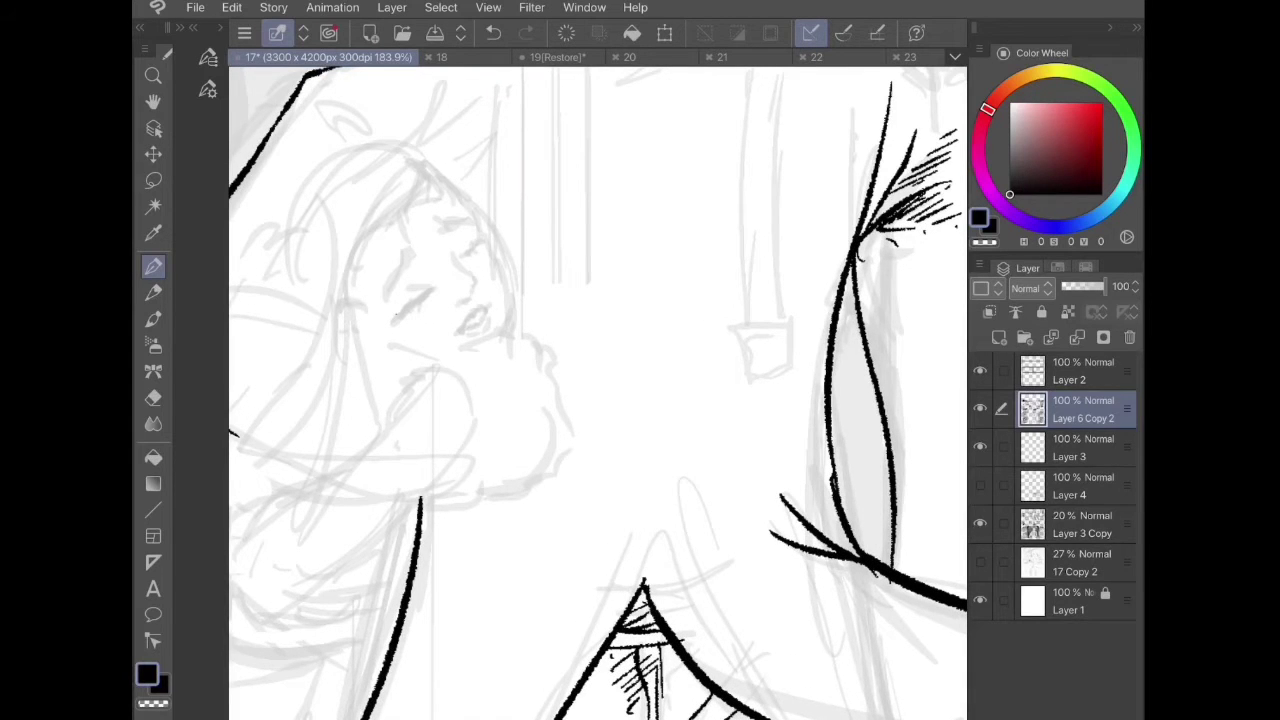
{"action": "left_click_drag", "start_coordinate": [394, 314], "coordinate": [430, 286]}
{"action": "left_click_drag", "start_coordinate": [410, 294], "coordinate": [422, 276]}
{"action": "mouse_move", "coordinate": [408, 286]}
{"action": "left_mouse_down"}
{"action": "mouse_move", "coordinate": [416, 272]}
{"action": "mouse_move", "coordinate": [436, 292]}
{"action": "mouse_move", "coordinate": [484, 244]}
{"action": "left_mouse_up"}
{"action": "left_click_drag", "start_coordinate": [458, 262], "coordinate": [470, 248]}
{"action": "mouse_move", "coordinate": [464, 254]}
{"action": "left_mouse_down"}
{"action": "mouse_move", "coordinate": [486, 242]}
{"action": "mouse_move", "coordinate": [464, 238]}
{"action": "mouse_move", "coordinate": [390, 310]}
{"action": "left_mouse_up"}
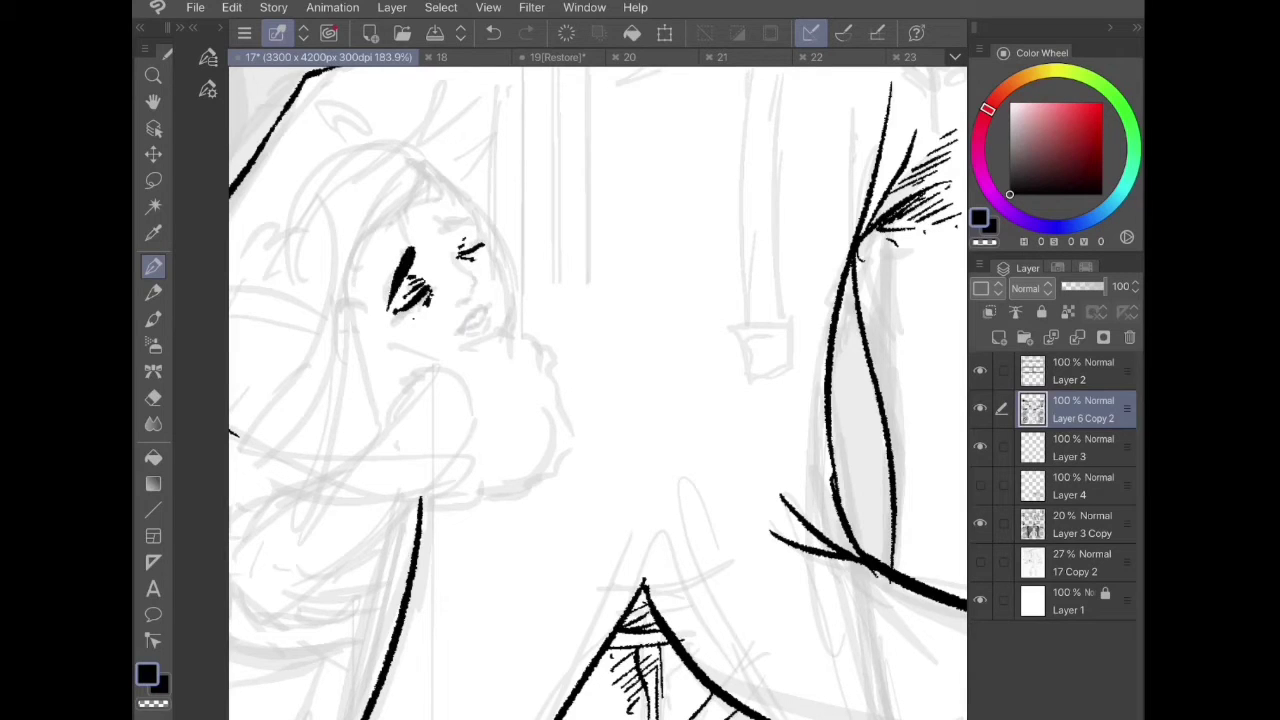
{"action": "key", "text": "ctrl+z"}
{"action": "mouse_move", "coordinate": [412, 246]}
{"action": "left_mouse_down"}
{"action": "mouse_move", "coordinate": [384, 296]}
{"action": "mouse_move", "coordinate": [475, 217]}
{"action": "mouse_move", "coordinate": [385, 282]}
{"action": "left_mouse_up"}
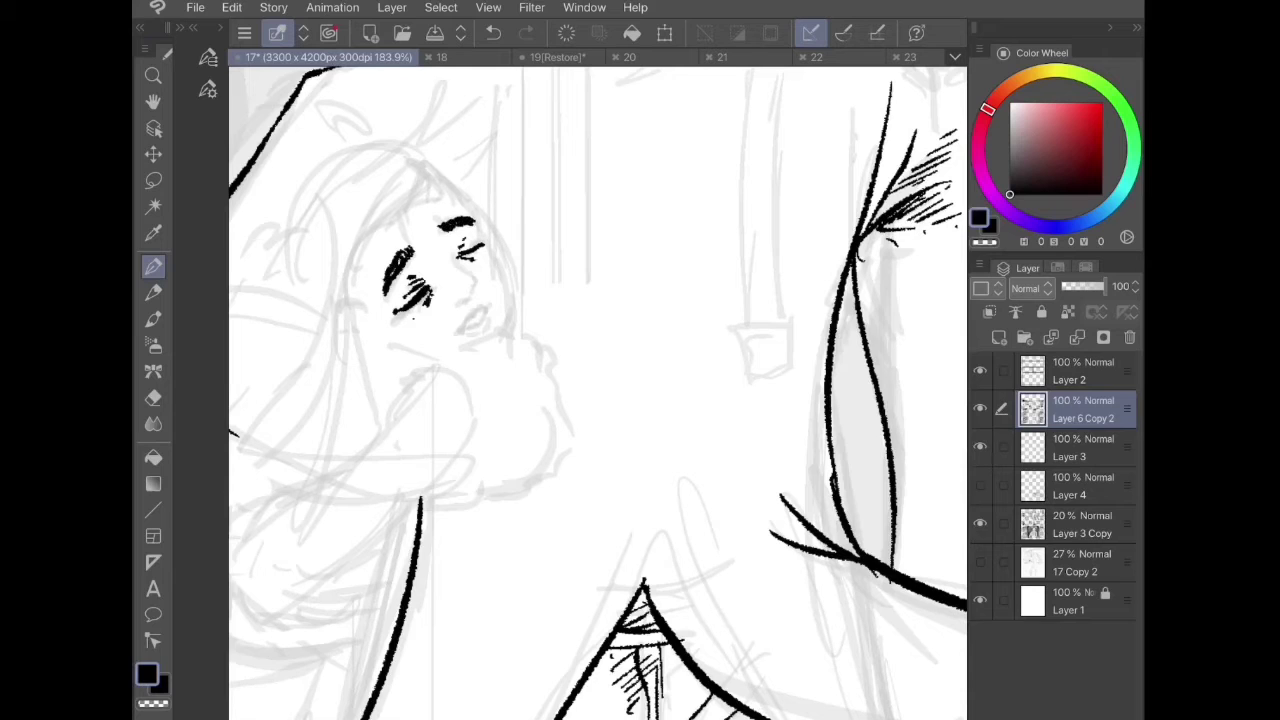
- Ink the child's nose and slightly open lips
{"action": "mouse_move", "coordinate": [469, 260]}
{"action": "left_mouse_down"}
{"action": "mouse_move", "coordinate": [450, 270]}
{"action": "mouse_move", "coordinate": [472, 283]}
{"action": "left_mouse_up"}
{"action": "mouse_move", "coordinate": [462, 288]}
{"action": "left_mouse_down"}
{"action": "mouse_move", "coordinate": [450, 300]}
{"action": "mouse_move", "coordinate": [464, 290]}
{"action": "left_mouse_up"}
{"action": "mouse_move", "coordinate": [450, 282]}
{"action": "left_mouse_down"}
{"action": "mouse_move", "coordinate": [440, 294]}
{"action": "mouse_move", "coordinate": [458, 300]}
{"action": "mouse_move", "coordinate": [466, 328]}
{"action": "mouse_move", "coordinate": [486, 324]}
{"action": "mouse_move", "coordinate": [478, 308]}
{"action": "left_mouse_up"}
{"action": "left_click_drag", "start_coordinate": [468, 330], "coordinate": [494, 330]}
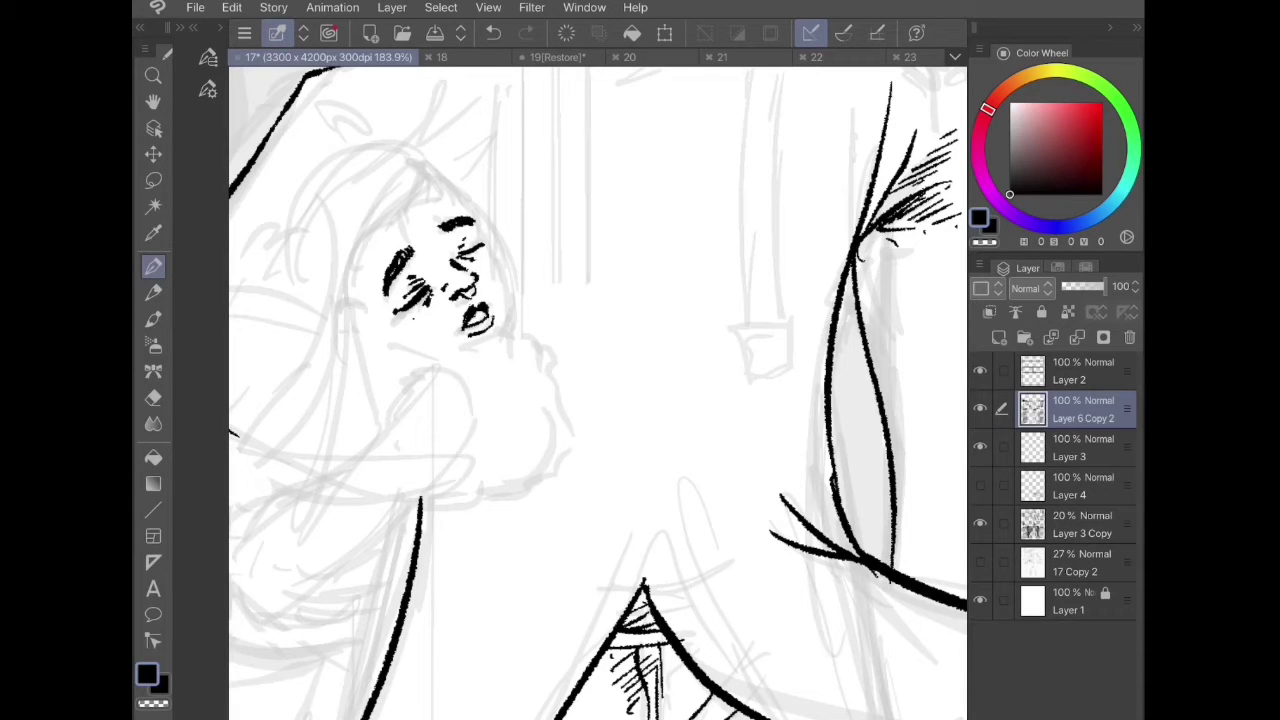
- Ink the contour of the child's face from forehead to chin and the small ear
{"action": "mouse_move", "coordinate": [455, 188]}
{"action": "left_mouse_down"}
{"action": "mouse_move", "coordinate": [498, 272]}
{"action": "mouse_move", "coordinate": [508, 336]}
{"action": "mouse_move", "coordinate": [424, 322]}
{"action": "left_mouse_up"}
{"action": "scroll", "coordinate": [598, 393], "scroll_direction": "down", "scroll_amount": 1}
{"action": "left_click_drag", "start_coordinate": [390, 282], "coordinate": [366, 308]}
- Ink the crease inside the standing figure's bent elbow and the child's raised forearm up to the chin
{"action": "scroll", "coordinate": [598, 392], "scroll_direction": "down", "scroll_amount": 5}
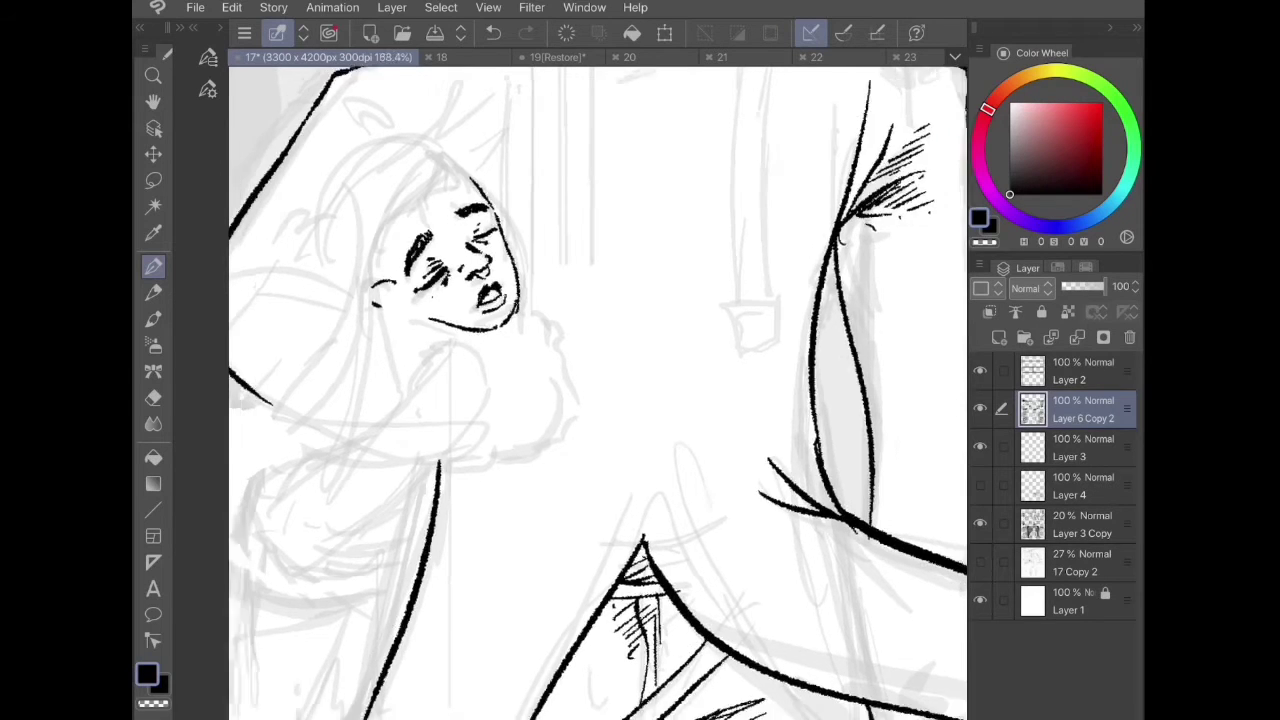
{"action": "left_click_drag", "start_coordinate": [328, 241], "coordinate": [385, 248]}
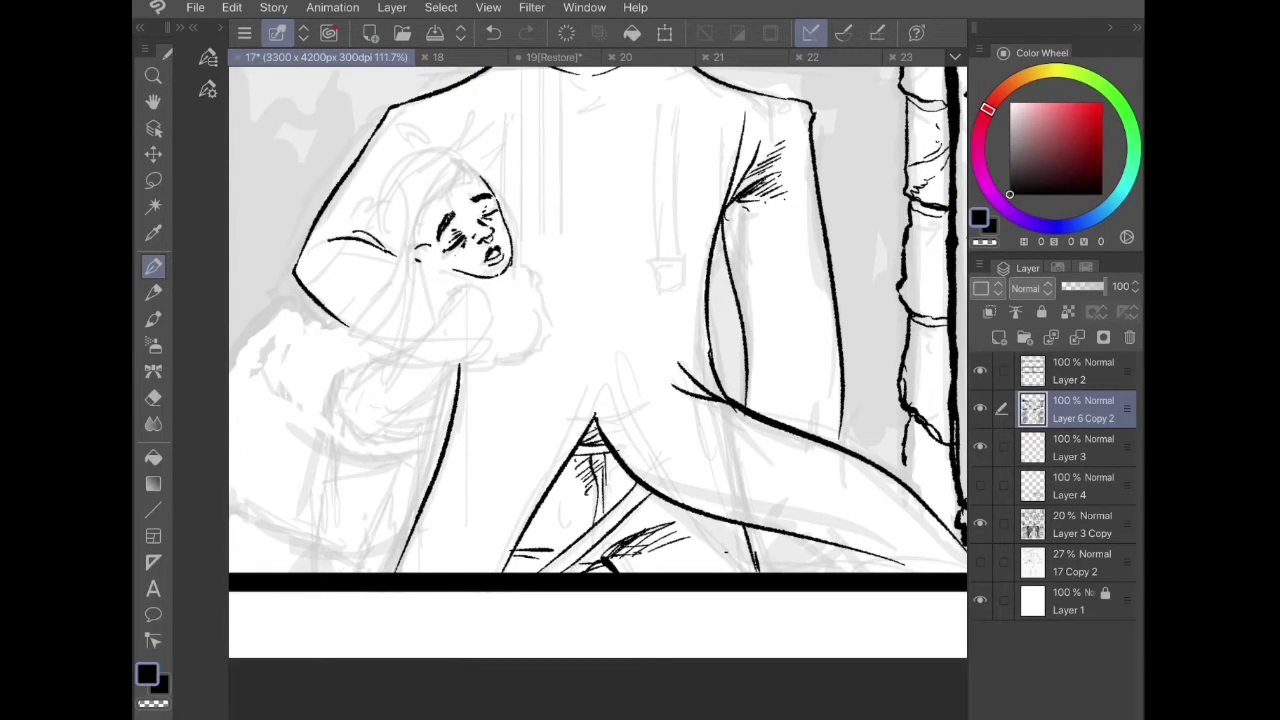
{"action": "scroll", "coordinate": [598, 392], "scroll_direction": "up", "scroll_amount": 2}
{"action": "mouse_move", "coordinate": [376, 322]}
{"action": "left_mouse_down"}
{"action": "mouse_move", "coordinate": [466, 256]}
{"action": "mouse_move", "coordinate": [532, 164]}
{"action": "mouse_move", "coordinate": [566, 170]}
{"action": "mouse_move", "coordinate": [540, 230]}
{"action": "mouse_move", "coordinate": [470, 310]}
{"action": "mouse_move", "coordinate": [386, 366]}
{"action": "mouse_move", "coordinate": [366, 350]}
{"action": "left_mouse_up"}
{"action": "left_click_drag", "start_coordinate": [398, 284], "coordinate": [406, 296]}
{"action": "left_click_drag", "start_coordinate": [653, 195], "coordinate": [576, 314]}
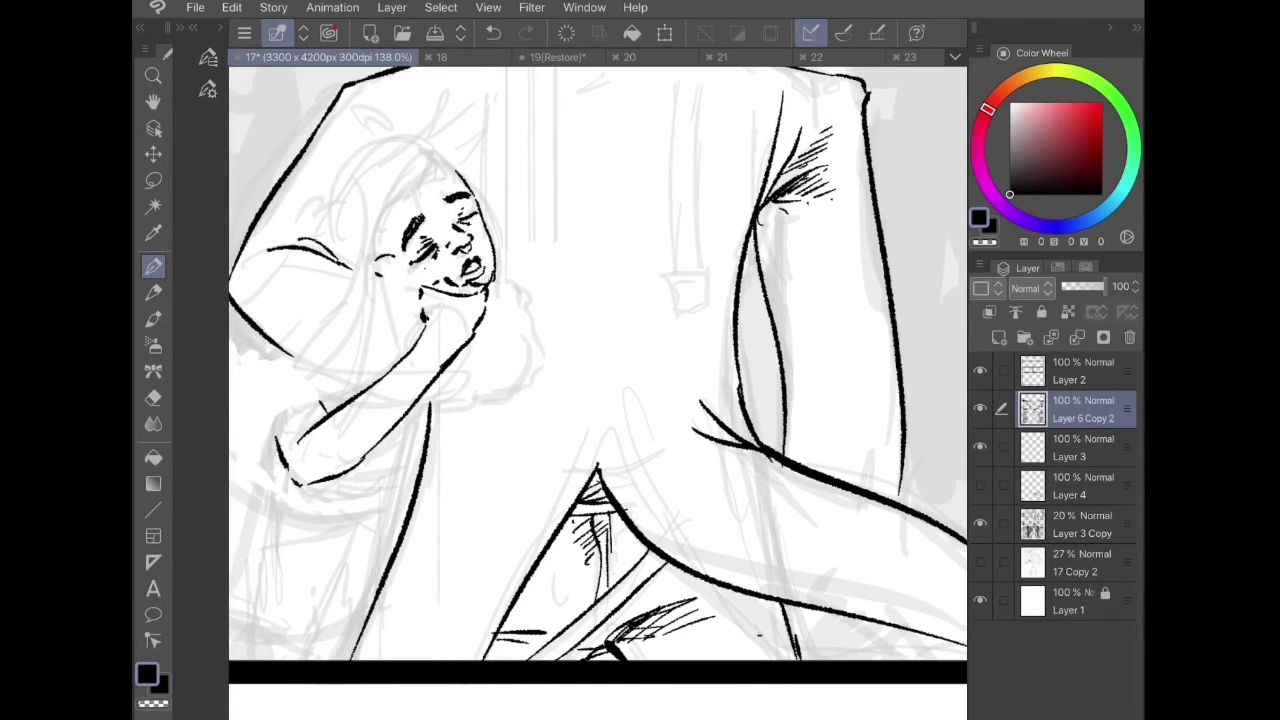
- Ink the child's fist under the chin and the outline of the standing figure's hand beside it
{"action": "left_click_drag", "start_coordinate": [418, 284], "coordinate": [430, 289]}
{"action": "mouse_move", "coordinate": [437, 282]}
{"action": "left_mouse_down"}
{"action": "mouse_move", "coordinate": [431, 298]}
{"action": "mouse_move", "coordinate": [471, 293]}
{"action": "mouse_move", "coordinate": [447, 276]}
{"action": "mouse_move", "coordinate": [464, 284]}
{"action": "left_mouse_up"}
{"action": "key", "text": "e"}
{"action": "key", "text": "p"}
{"action": "mouse_move", "coordinate": [460, 281]}
{"action": "left_mouse_down"}
{"action": "mouse_move", "coordinate": [472, 288]}
{"action": "mouse_move", "coordinate": [423, 312]}
{"action": "mouse_move", "coordinate": [482, 316]}
{"action": "mouse_move", "coordinate": [511, 281]}
{"action": "mouse_move", "coordinate": [544, 304]}
{"action": "mouse_move", "coordinate": [533, 368]}
{"action": "mouse_move", "coordinate": [494, 402]}
{"action": "mouse_move", "coordinate": [425, 401]}
{"action": "left_mouse_up"}
{"action": "left_click_drag", "start_coordinate": [315, 259], "coordinate": [281, 281]}
- Ink the child's upper arm and elbow creases and complete the underside of the standing figure's forearm
{"action": "scroll", "coordinate": [598, 393], "scroll_direction": "down", "scroll_amount": 2}
{"action": "scroll", "coordinate": [598, 360], "scroll_direction": "up", "scroll_amount": 2}
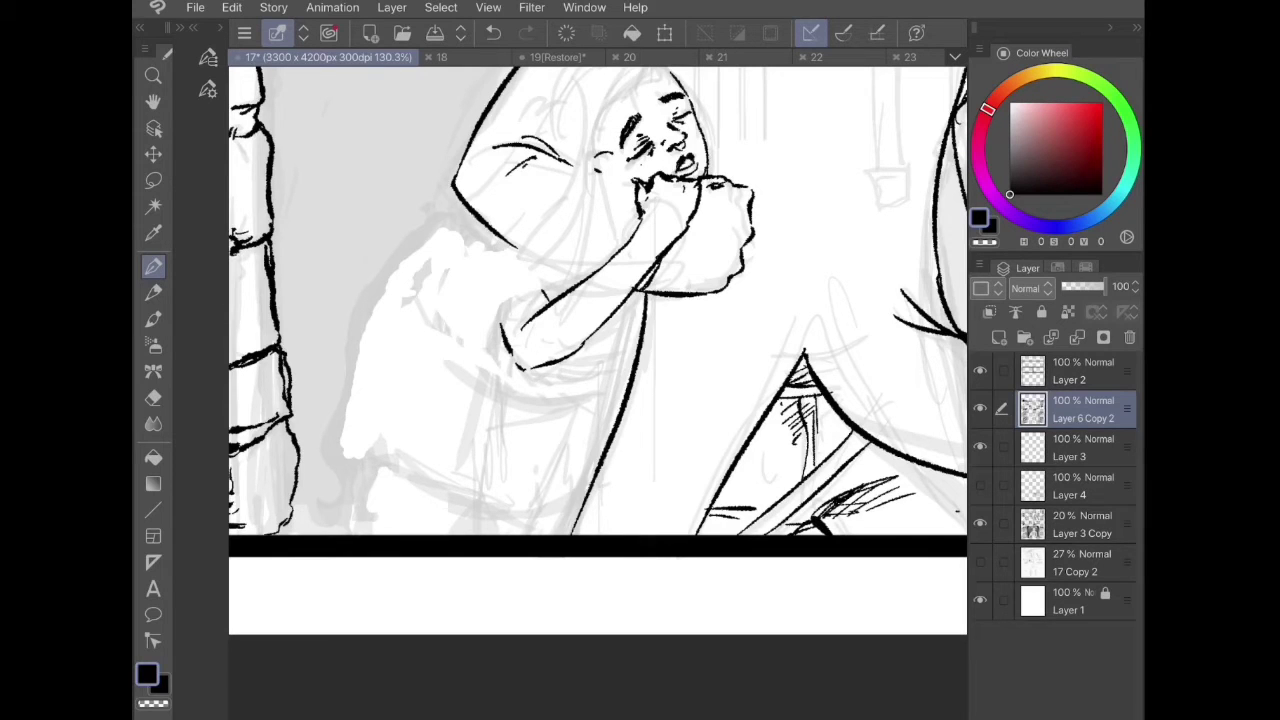
{"action": "left_click_drag", "start_coordinate": [517, 247], "coordinate": [504, 340]}
{"action": "left_click_drag", "start_coordinate": [554, 297], "coordinate": [519, 306]}
{"action": "left_click_drag", "start_coordinate": [512, 244], "coordinate": [588, 280]}
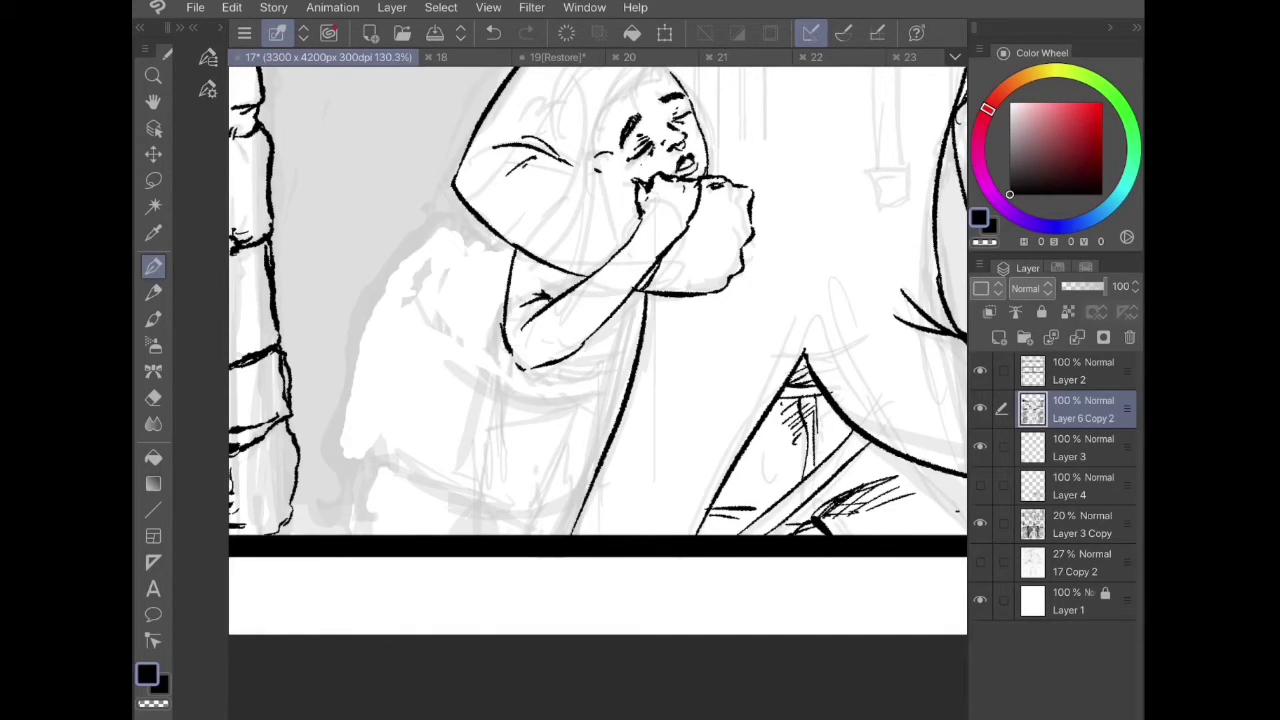
- Ink the back of the child's shirt and the gathered folds along its hem
{"action": "mouse_move", "coordinate": [487, 227]}
{"action": "left_mouse_down"}
{"action": "mouse_move", "coordinate": [417, 325]}
{"action": "mouse_move", "coordinate": [512, 356]}
{"action": "left_mouse_up"}
{"action": "mouse_move", "coordinate": [600, 341]}
{"action": "left_mouse_down"}
{"action": "mouse_move", "coordinate": [452, 366]}
{"action": "mouse_move", "coordinate": [456, 383]}
{"action": "left_mouse_up"}
{"action": "left_click_drag", "start_coordinate": [548, 371], "coordinate": [448, 394]}
{"action": "mouse_move", "coordinate": [416, 322]}
{"action": "left_mouse_down"}
{"action": "mouse_move", "coordinate": [403, 368]}
{"action": "mouse_move", "coordinate": [550, 398]}
{"action": "left_mouse_up"}
- Ink both edges of the child's near leg and redraw the front edge of the far leg meeting the coat
{"action": "left_click_drag", "start_coordinate": [404, 386], "coordinate": [406, 534]}
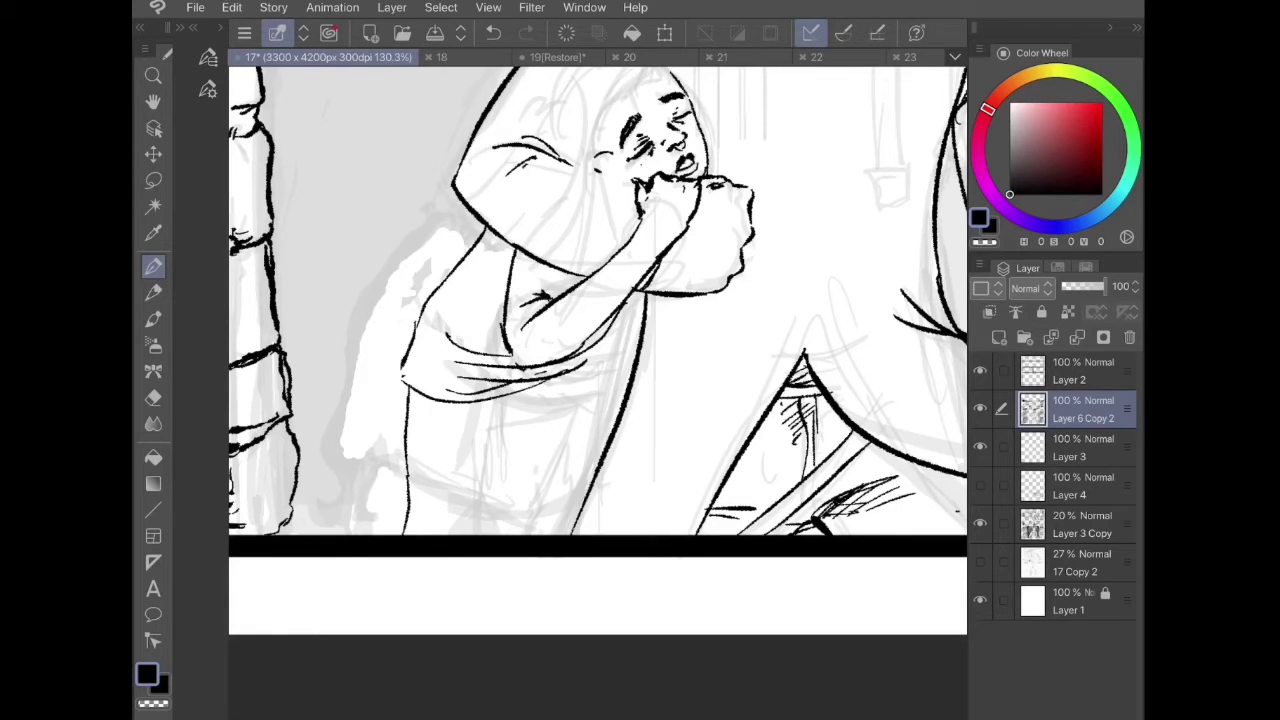
{"action": "left_click_drag", "start_coordinate": [508, 392], "coordinate": [440, 530]}
{"action": "left_click_drag", "start_coordinate": [560, 374], "coordinate": [574, 488]}
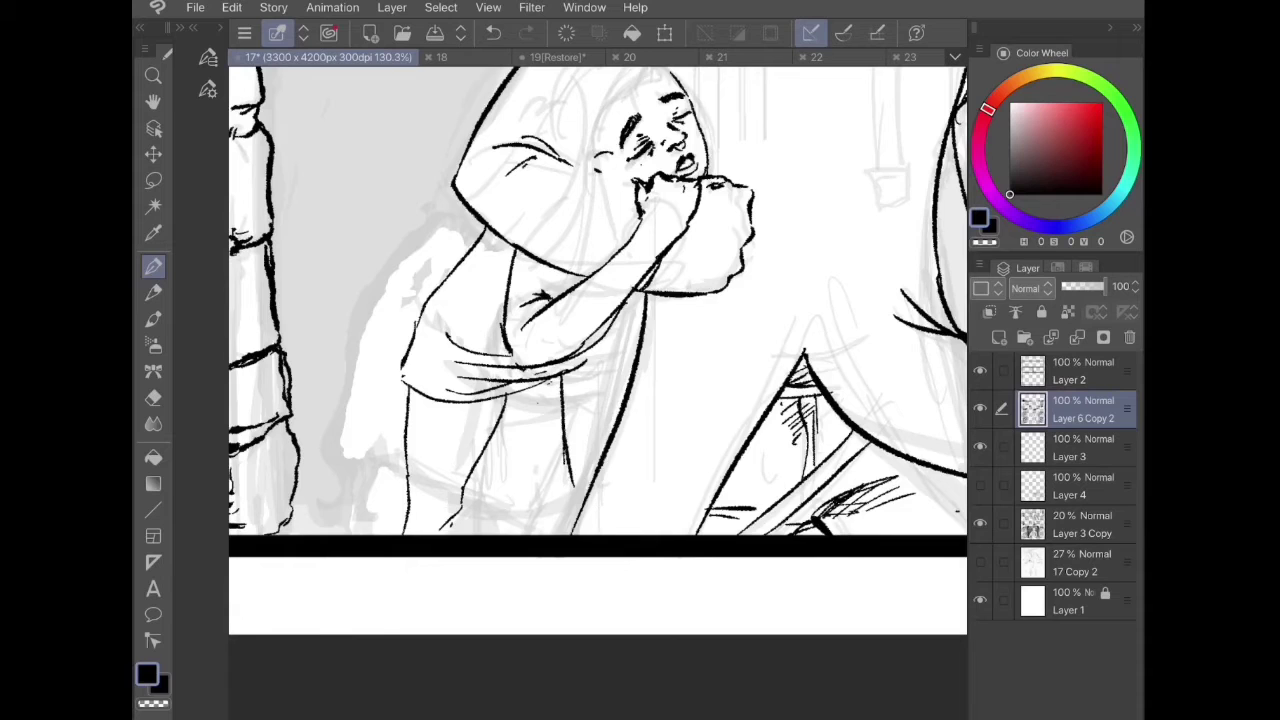
{"action": "key", "text": "ctrl+z"}
{"action": "key", "text": "ctrl+z"}
{"action": "left_click_drag", "start_coordinate": [574, 370], "coordinate": [596, 468]}
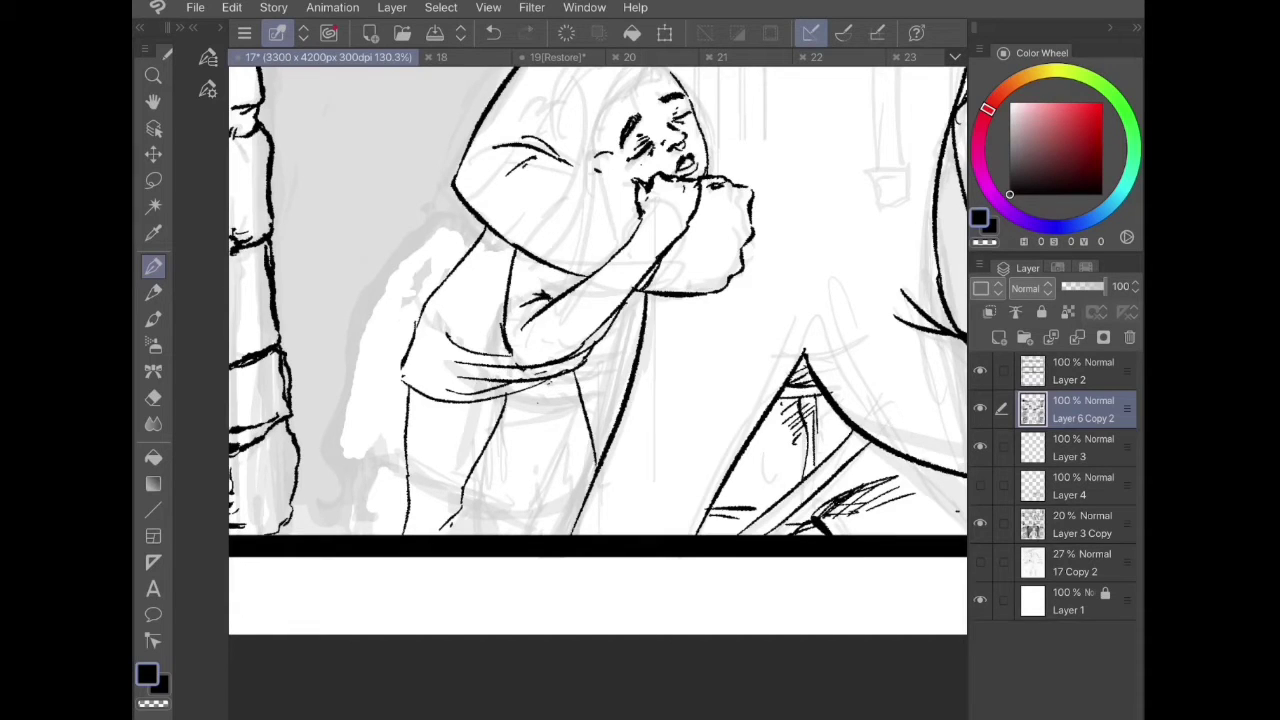
- Ink the back of the child's far leg with its knee crease and the line under the shirt hem
{"action": "left_click_drag", "start_coordinate": [496, 446], "coordinate": [553, 518]}
{"action": "left_click_drag", "start_coordinate": [547, 498], "coordinate": [569, 488]}
{"action": "mouse_move", "coordinate": [551, 499]}
{"action": "left_mouse_down"}
{"action": "mouse_move", "coordinate": [564, 505]}
{"action": "mouse_move", "coordinate": [553, 498]}
{"action": "mouse_move", "coordinate": [550, 534]}
{"action": "left_mouse_up"}
{"action": "left_click_drag", "start_coordinate": [500, 388], "coordinate": [532, 406]}
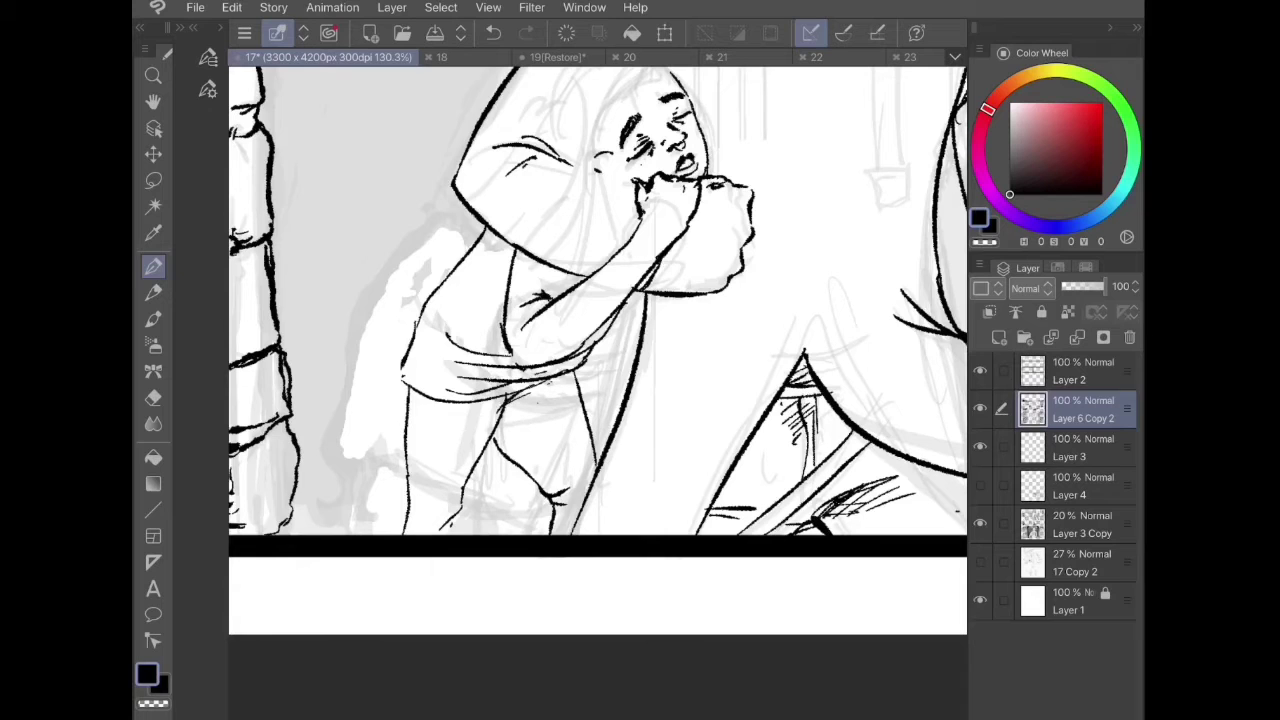
- Add short crease marks to the child's legs and the back of the shirt
{"action": "left_click_drag", "start_coordinate": [420, 402], "coordinate": [426, 418]}
{"action": "left_click_drag", "start_coordinate": [428, 438], "coordinate": [426, 514]}
{"action": "left_click_drag", "start_coordinate": [412, 490], "coordinate": [430, 528]}
{"action": "left_click_drag", "start_coordinate": [524, 409], "coordinate": [537, 425]}
{"action": "left_click_drag", "start_coordinate": [559, 449], "coordinate": [567, 463]}
{"action": "left_click_drag", "start_coordinate": [467, 254], "coordinate": [490, 231]}
{"action": "mouse_move", "coordinate": [598, 350]}
{"action": "left_mouse_down"}
{"action": "mouse_move", "coordinate": [497, 421]}
{"action": "mouse_move", "coordinate": [449, 481]}
{"action": "left_mouse_up"}
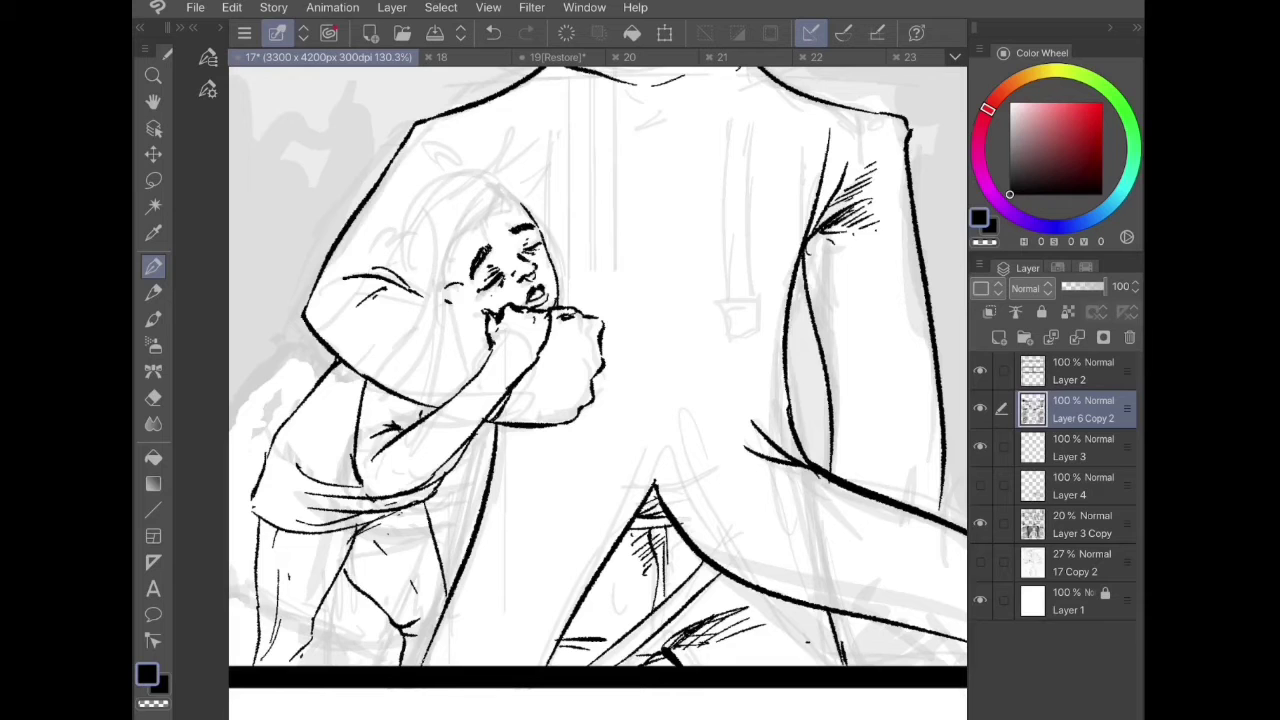
{"action": "left_click_drag", "start_coordinate": [358, 446], "coordinate": [372, 384]}
{"action": "scroll", "coordinate": [598, 392], "scroll_direction": "up", "scroll_amount": 4}
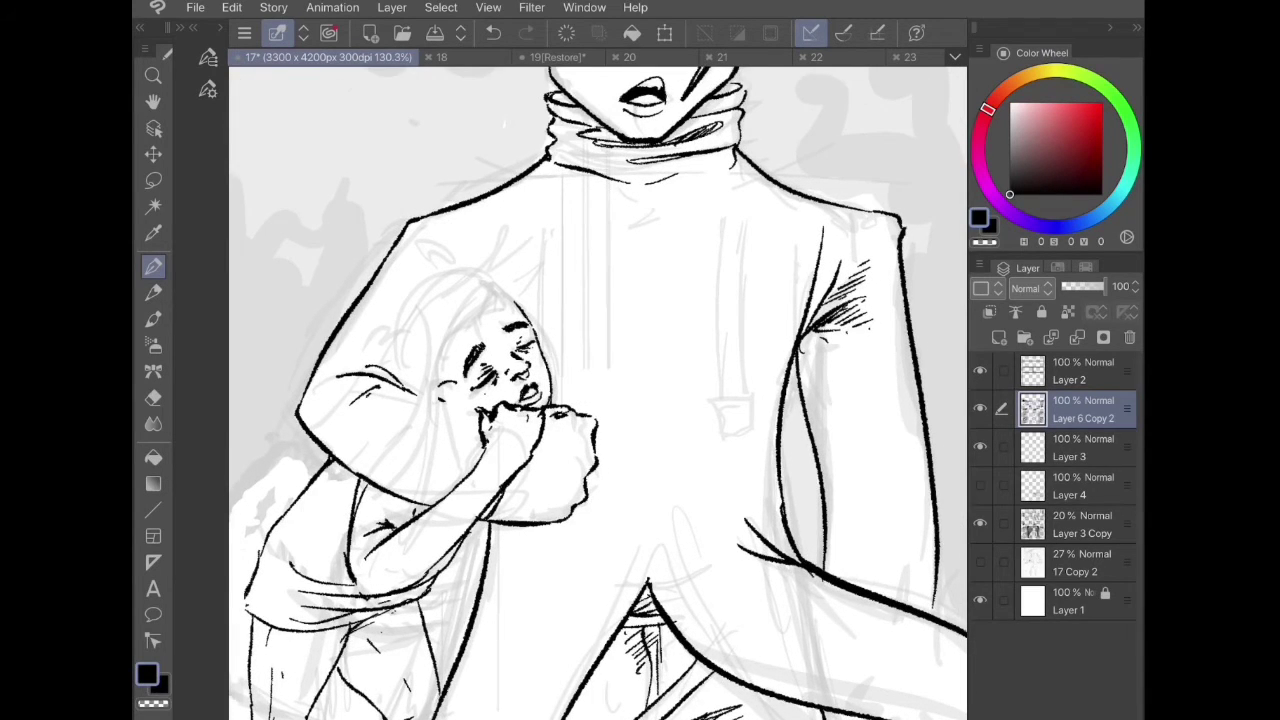
{"action": "mouse_move", "coordinate": [480, 312]}
{"action": "left_mouse_down"}
{"action": "mouse_move", "coordinate": [458, 362]}
{"action": "mouse_move", "coordinate": [463, 436]}
{"action": "left_mouse_up"}
{"action": "left_click_drag", "start_coordinate": [452, 305], "coordinate": [393, 357]}
{"action": "left_click_drag", "start_coordinate": [434, 309], "coordinate": [405, 389]}
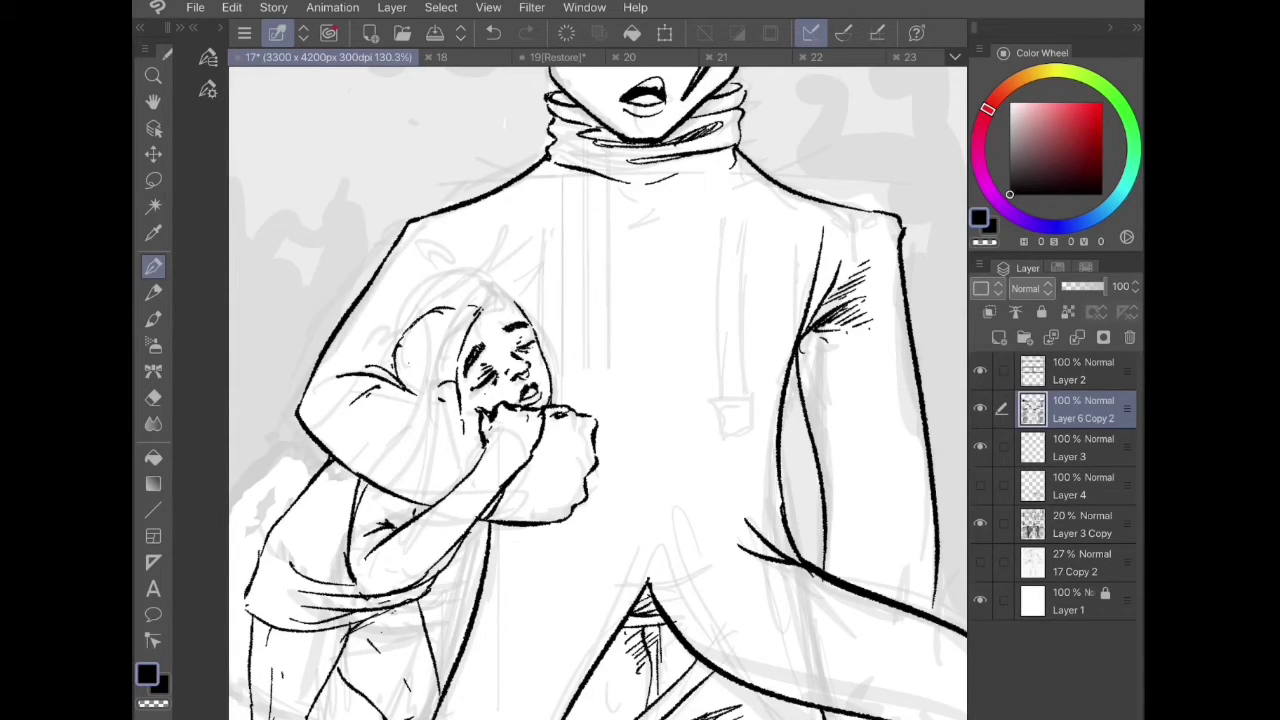
{"action": "left_click_drag", "start_coordinate": [396, 340], "coordinate": [402, 384]}
{"action": "left_click_drag", "start_coordinate": [434, 300], "coordinate": [393, 344]}
{"action": "left_click_drag", "start_coordinate": [503, 291], "coordinate": [441, 300]}
{"action": "mouse_move", "coordinate": [482, 275]}
{"action": "left_mouse_down"}
{"action": "mouse_move", "coordinate": [417, 315]}
{"action": "mouse_move", "coordinate": [507, 294]}
{"action": "left_mouse_up"}
{"action": "mouse_move", "coordinate": [509, 296]}
{"action": "left_mouse_down"}
{"action": "mouse_move", "coordinate": [428, 302]}
{"action": "mouse_move", "coordinate": [417, 318]}
{"action": "mouse_move", "coordinate": [482, 302]}
{"action": "mouse_move", "coordinate": [474, 309]}
{"action": "left_mouse_up"}
{"action": "mouse_move", "coordinate": [480, 309]}
{"action": "left_mouse_down"}
{"action": "mouse_move", "coordinate": [466, 326]}
{"action": "mouse_move", "coordinate": [462, 442]}
{"action": "left_mouse_up"}
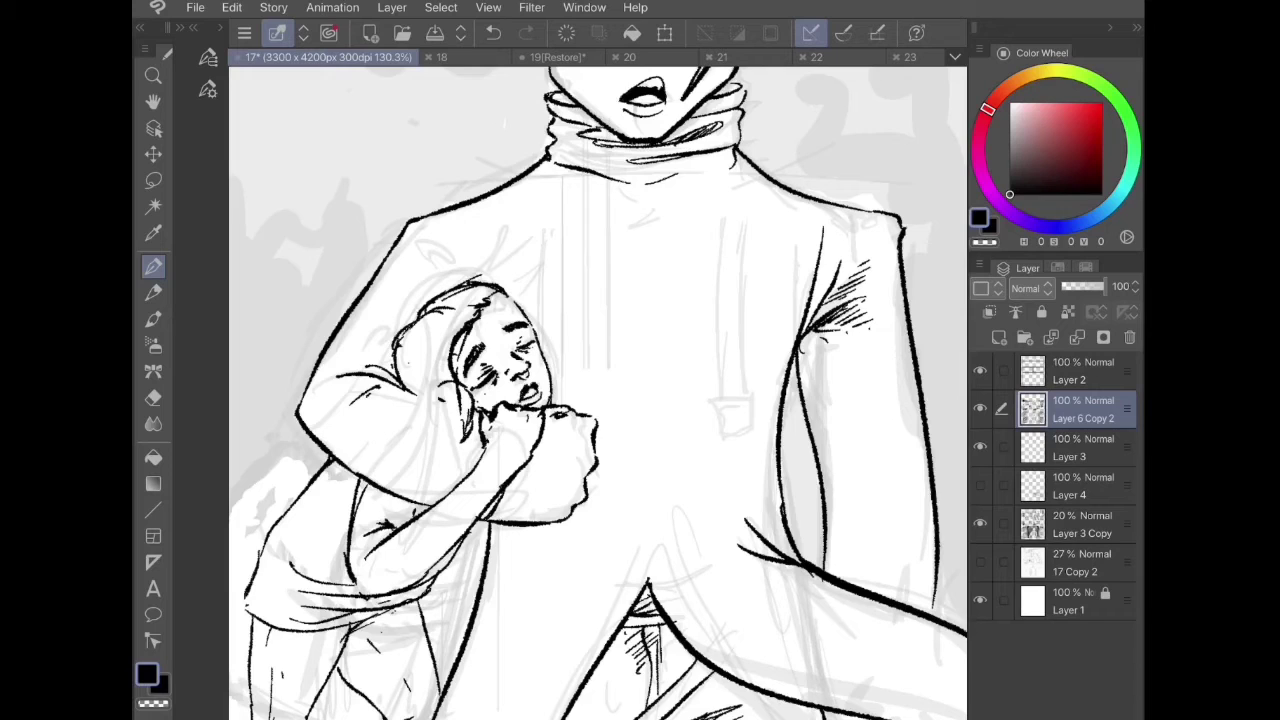
{"action": "key", "text": "ctrl+z"}
{"action": "key", "text": "ctrl+z"}
{"action": "key", "text": "ctrl+z"}
{"action": "key", "text": "ctrl+z"}
{"action": "key", "text": "ctrl+z"}
{"action": "key", "text": "ctrl+z"}
{"action": "key", "text": "ctrl+z"}
{"action": "key", "text": "ctrl+z"}
{"action": "key", "text": "ctrl+z"}
{"action": "key", "text": "ctrl+z"}
{"action": "key", "text": "ctrl+z"}
{"action": "key", "text": "ctrl+z"}
{"action": "key", "text": "ctrl+z"}
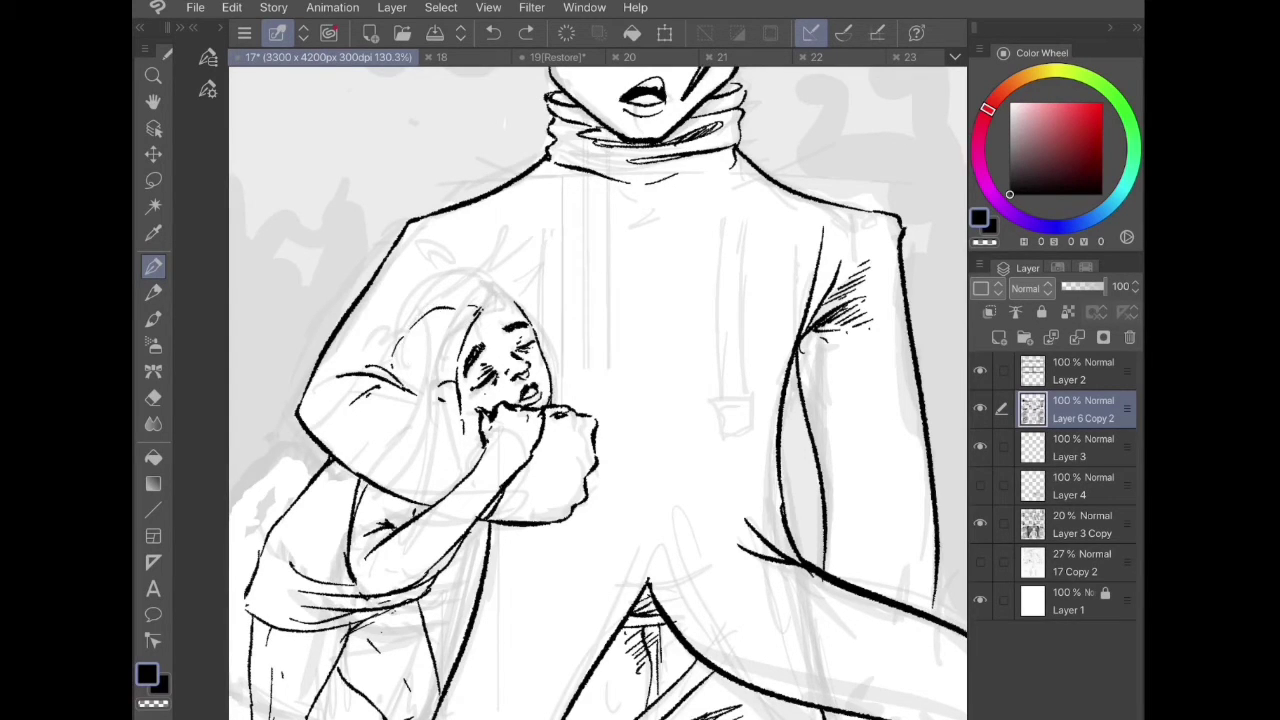
{"action": "key", "text": "ctrl+z"}
{"action": "key", "text": "ctrl+z"}
{"action": "key", "text": "ctrl+z"}
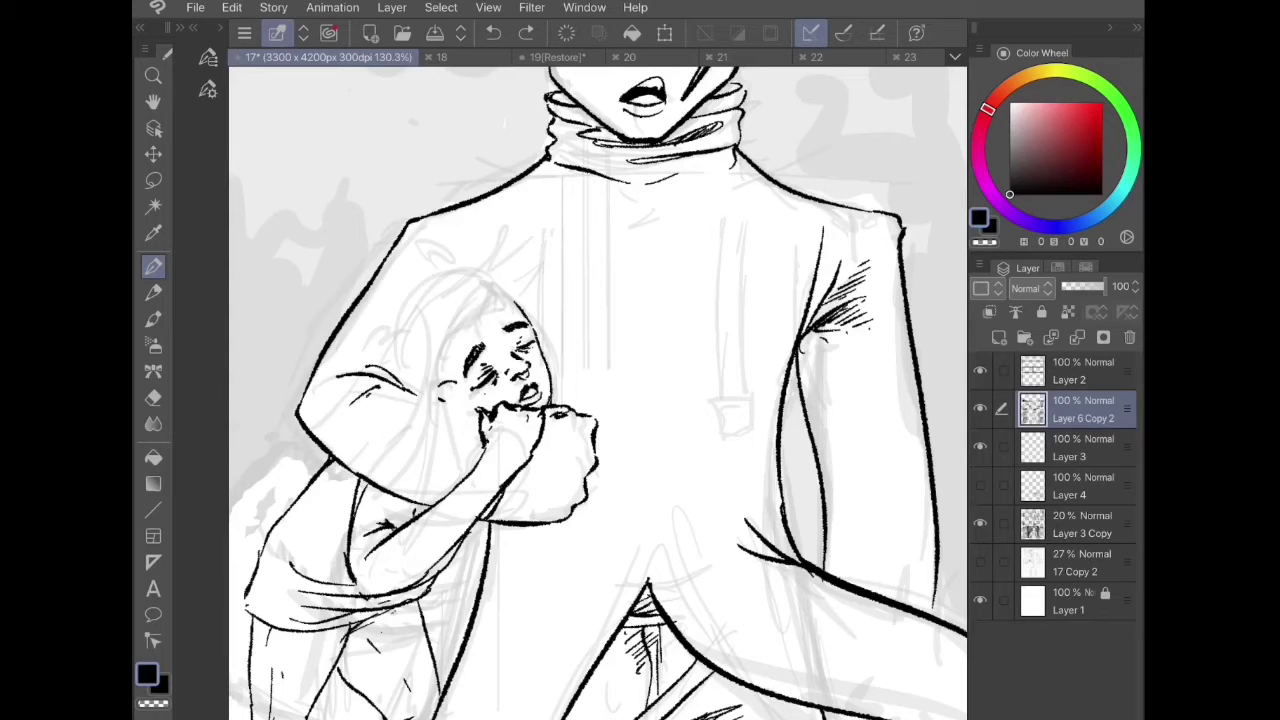
- Ink the sleeve edge under the child's head, the hairline and ear, and the rounded outline of the crown
{"action": "left_click_drag", "start_coordinate": [408, 390], "coordinate": [482, 410]}
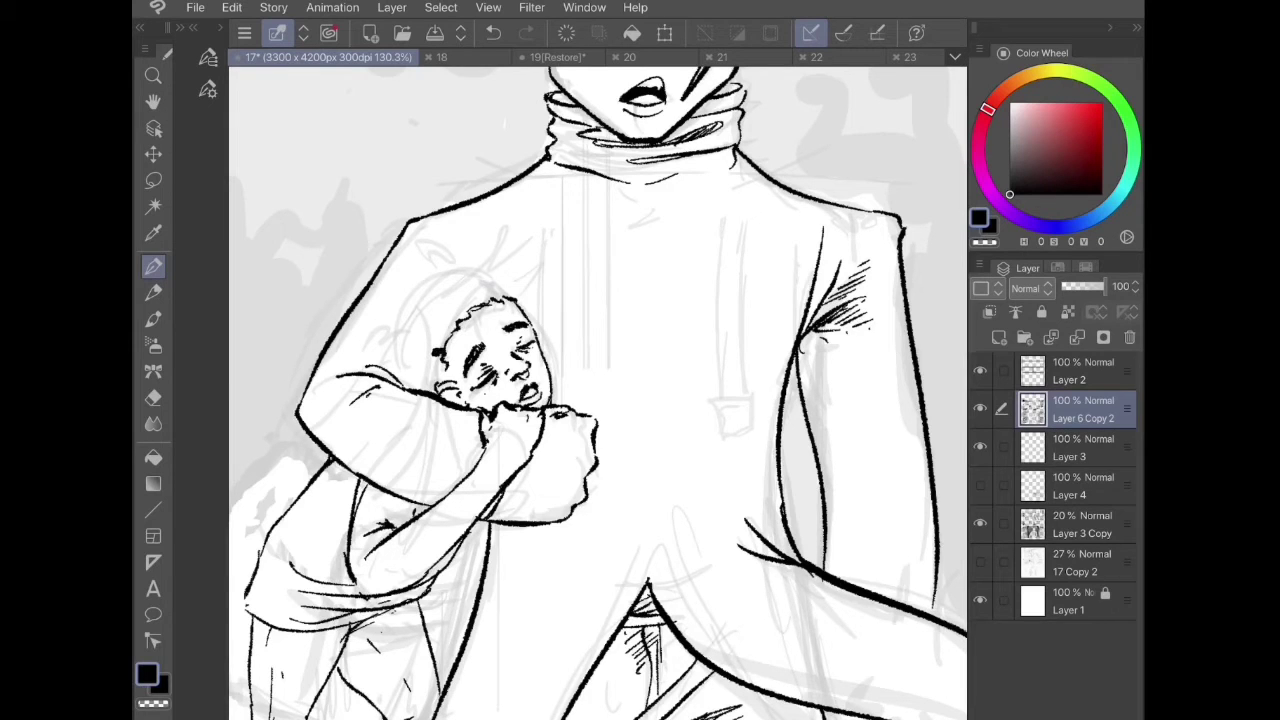
{"action": "left_click_drag", "start_coordinate": [444, 369], "coordinate": [449, 381]}
{"action": "left_click_drag", "start_coordinate": [382, 365], "coordinate": [408, 388]}
{"action": "left_click_drag", "start_coordinate": [476, 279], "coordinate": [399, 318]}
{"action": "left_click_drag", "start_coordinate": [401, 322], "coordinate": [395, 367]}
{"action": "left_click_drag", "start_coordinate": [414, 323], "coordinate": [398, 371]}
{"action": "left_click_drag", "start_coordinate": [436, 293], "coordinate": [390, 349]}
{"action": "left_click_drag", "start_coordinate": [394, 335], "coordinate": [386, 367]}
{"action": "left_click_drag", "start_coordinate": [430, 293], "coordinate": [394, 363]}
{"action": "left_click_drag", "start_coordinate": [495, 287], "coordinate": [505, 297]}
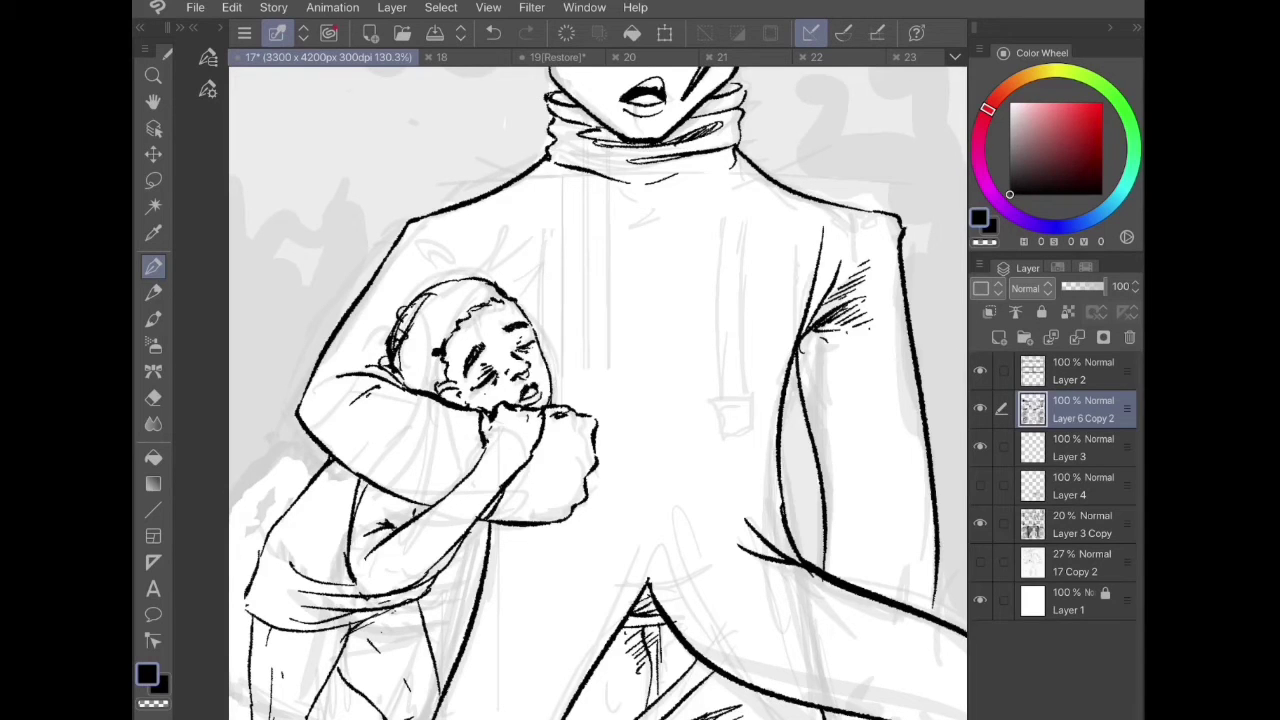
- Ink loose strands of the child's hair falling from behind the ear over the figure's sleeve
{"action": "left_click_drag", "start_coordinate": [446, 356], "coordinate": [452, 404]}
{"action": "mouse_move", "coordinate": [458, 410]}
{"action": "left_mouse_down"}
{"action": "mouse_move", "coordinate": [430, 454]}
{"action": "mouse_move", "coordinate": [450, 422]}
{"action": "left_mouse_up"}
{"action": "left_click_drag", "start_coordinate": [444, 422], "coordinate": [410, 470]}
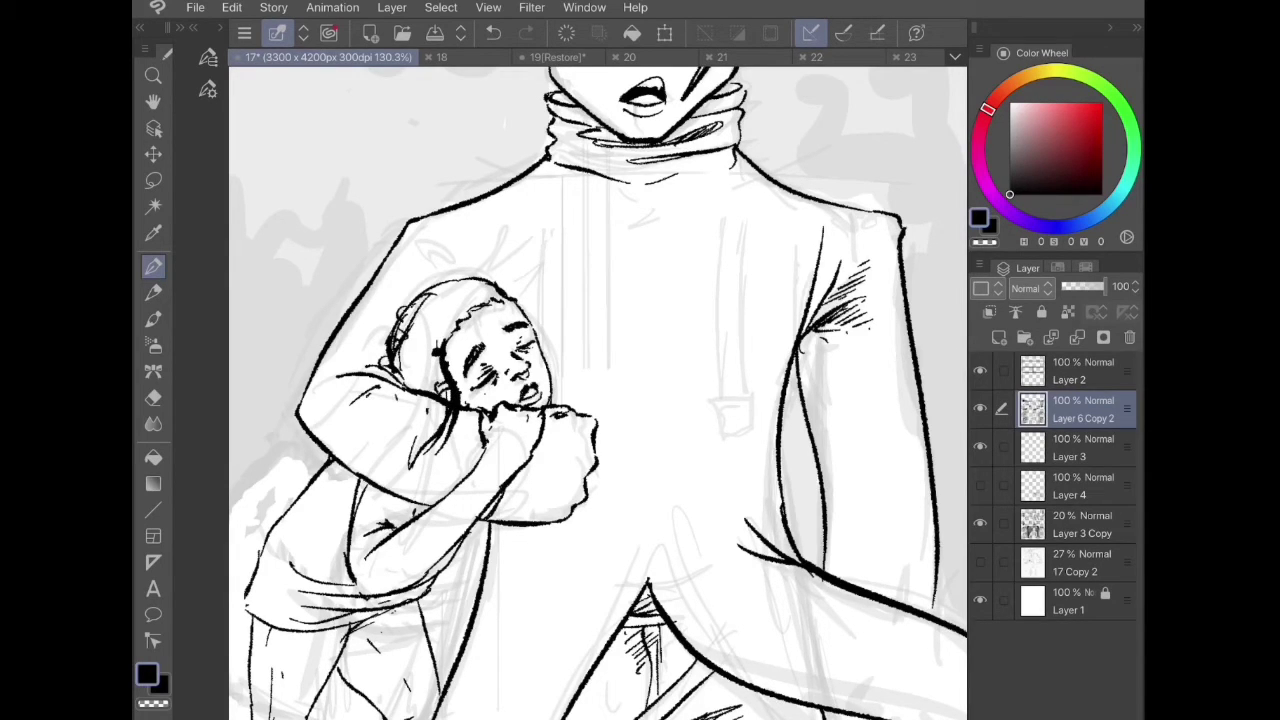
{"action": "mouse_move", "coordinate": [432, 358]}
{"action": "left_mouse_down"}
{"action": "mouse_move", "coordinate": [415, 389]}
{"action": "mouse_move", "coordinate": [406, 422]}
{"action": "left_mouse_up"}
{"action": "mouse_move", "coordinate": [404, 388]}
{"action": "left_mouse_down"}
{"action": "mouse_move", "coordinate": [438, 410]}
{"action": "mouse_move", "coordinate": [420, 412]}
{"action": "left_mouse_up"}
{"action": "mouse_move", "coordinate": [434, 364]}
{"action": "left_mouse_down"}
{"action": "mouse_move", "coordinate": [438, 404]}
{"action": "mouse_move", "coordinate": [410, 488]}
{"action": "left_mouse_up"}
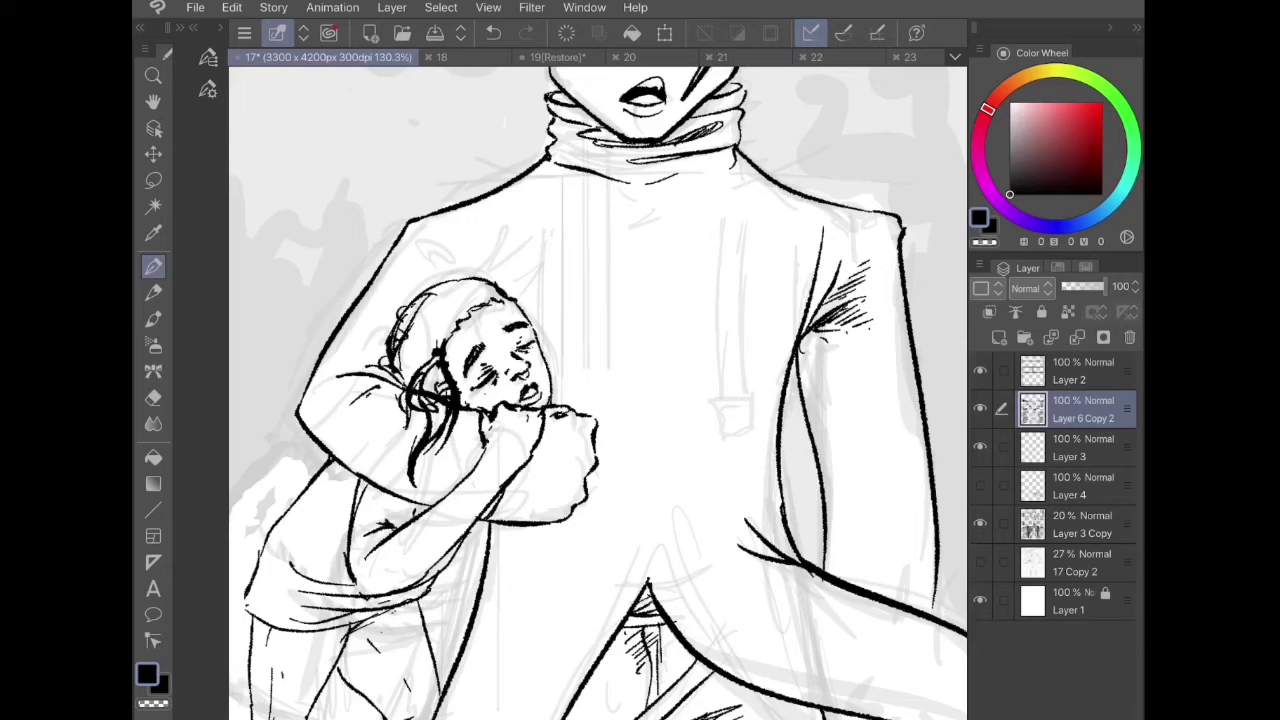
{"action": "left_click_drag", "start_coordinate": [450, 420], "coordinate": [418, 488]}
{"action": "left_click_drag", "start_coordinate": [460, 412], "coordinate": [466, 466]}
- Ink the child's hair falling along the far side of the face from the crown to the fist
{"action": "mouse_move", "coordinate": [494, 286]}
{"action": "left_mouse_down"}
{"action": "mouse_move", "coordinate": [526, 340]}
{"action": "mouse_move", "coordinate": [520, 394]}
{"action": "left_mouse_up"}
{"action": "left_click_drag", "start_coordinate": [518, 304], "coordinate": [560, 366]}
{"action": "left_click_drag", "start_coordinate": [556, 366], "coordinate": [564, 410]}
{"action": "left_click_drag", "start_coordinate": [530, 330], "coordinate": [556, 398]}
{"action": "mouse_move", "coordinate": [462, 278]}
{"action": "left_mouse_down"}
{"action": "mouse_move", "coordinate": [528, 310]}
{"action": "mouse_move", "coordinate": [538, 334]}
{"action": "left_mouse_up"}
{"action": "left_click_drag", "start_coordinate": [498, 280], "coordinate": [556, 366]}
{"action": "left_click_drag", "start_coordinate": [532, 318], "coordinate": [550, 342]}
{"action": "left_click_drag", "start_coordinate": [550, 346], "coordinate": [566, 412]}
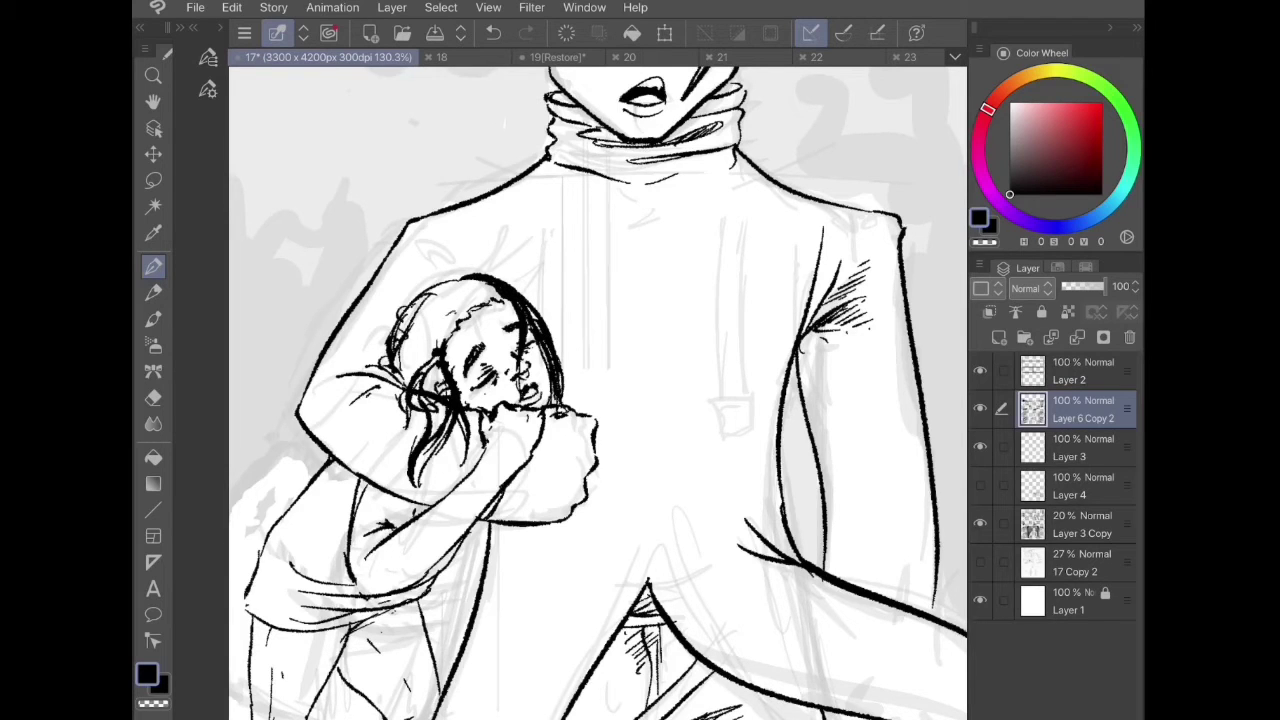
- Fill the child's hair with dense black strokes along the back of the head and across the crown
{"action": "mouse_move", "coordinate": [456, 310]}
{"action": "left_mouse_down"}
{"action": "mouse_move", "coordinate": [396, 366]}
{"action": "mouse_move", "coordinate": [396, 384]}
{"action": "left_mouse_up"}
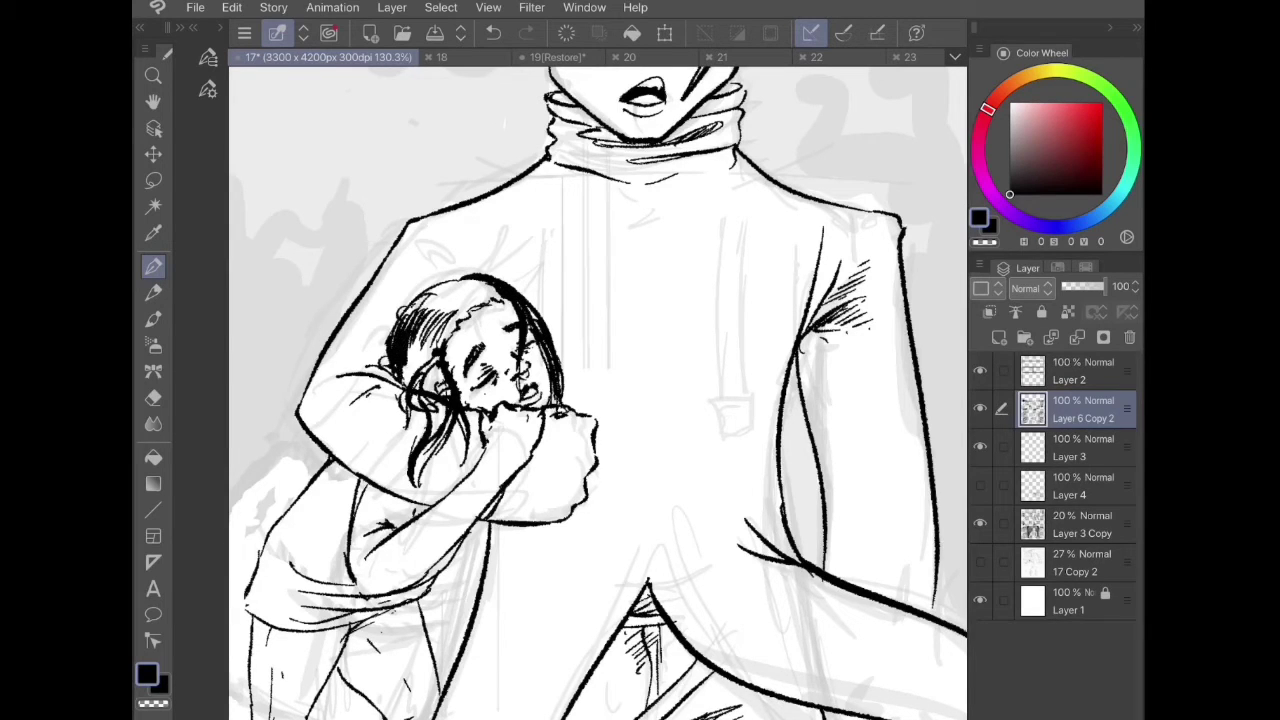
{"action": "left_click_drag", "start_coordinate": [420, 332], "coordinate": [400, 384]}
{"action": "left_click_drag", "start_coordinate": [428, 326], "coordinate": [418, 390]}
{"action": "left_click_drag", "start_coordinate": [442, 328], "coordinate": [432, 394]}
{"action": "left_click_drag", "start_coordinate": [452, 382], "coordinate": [426, 406]}
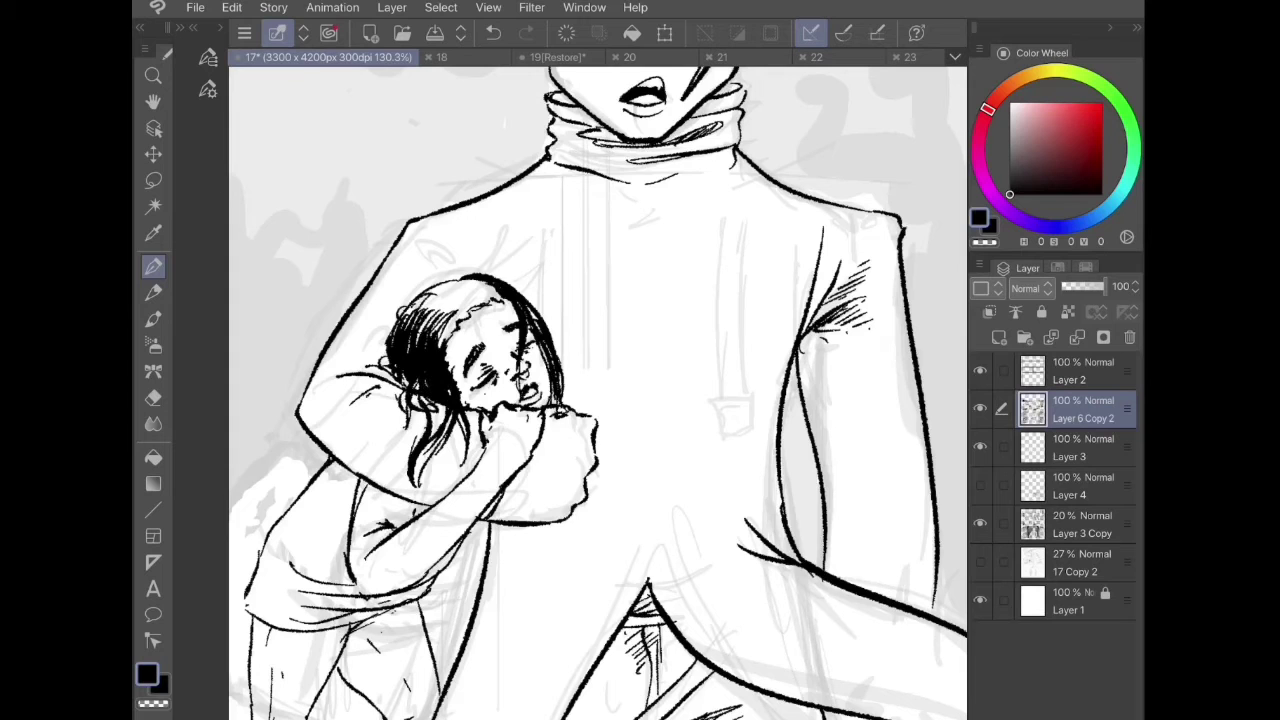
{"action": "mouse_move", "coordinate": [478, 290]}
{"action": "left_mouse_down"}
{"action": "mouse_move", "coordinate": [452, 310]}
{"action": "mouse_move", "coordinate": [418, 306]}
{"action": "mouse_move", "coordinate": [456, 292]}
{"action": "left_mouse_up"}
{"action": "left_click_drag", "start_coordinate": [498, 290], "coordinate": [474, 300]}
{"action": "left_click_drag", "start_coordinate": [504, 294], "coordinate": [466, 304]}
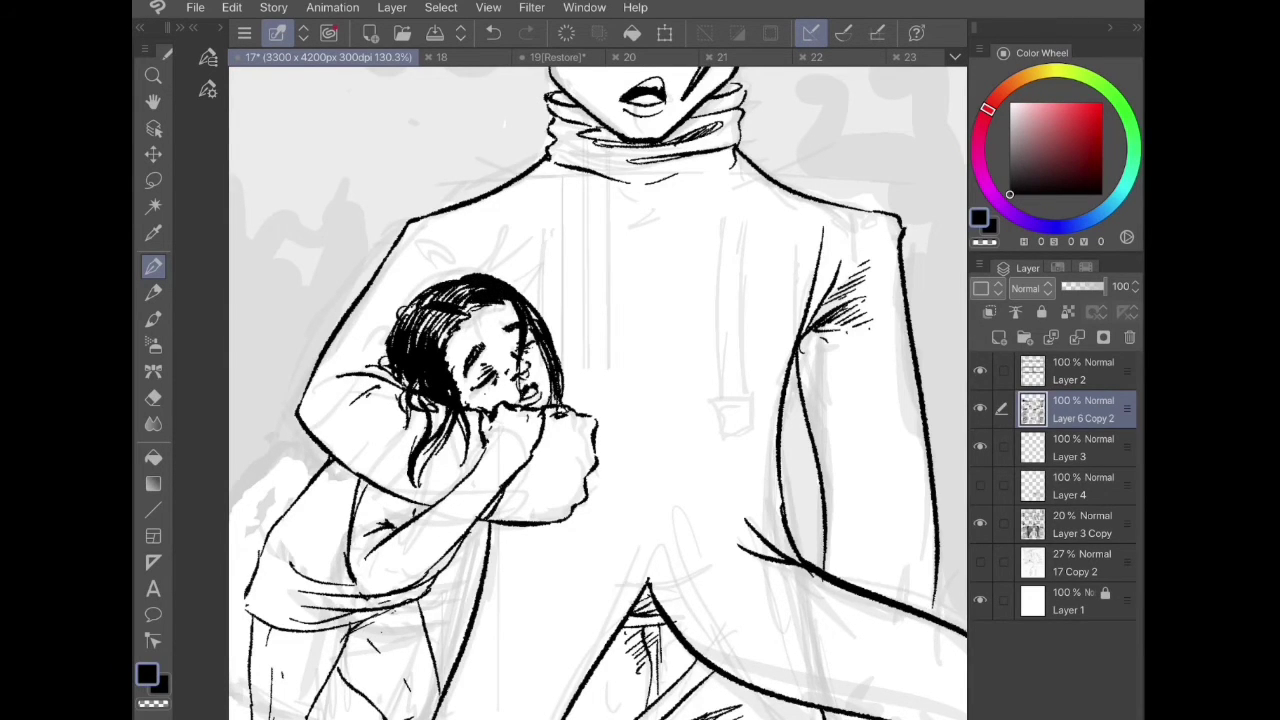
- Hide the Layer 3 Copy sketch and fill the first braid sections on one side of the standing figure's scalp with black
{"action": "scroll", "coordinate": [482, 397], "scroll_direction": "down", "scroll_amount": 6}
{"action": "scroll", "coordinate": [552, 410], "scroll_direction": "up", "scroll_amount": 2}
{"action": "scroll", "coordinate": [600, 400], "scroll_direction": "down", "scroll_amount": 1}
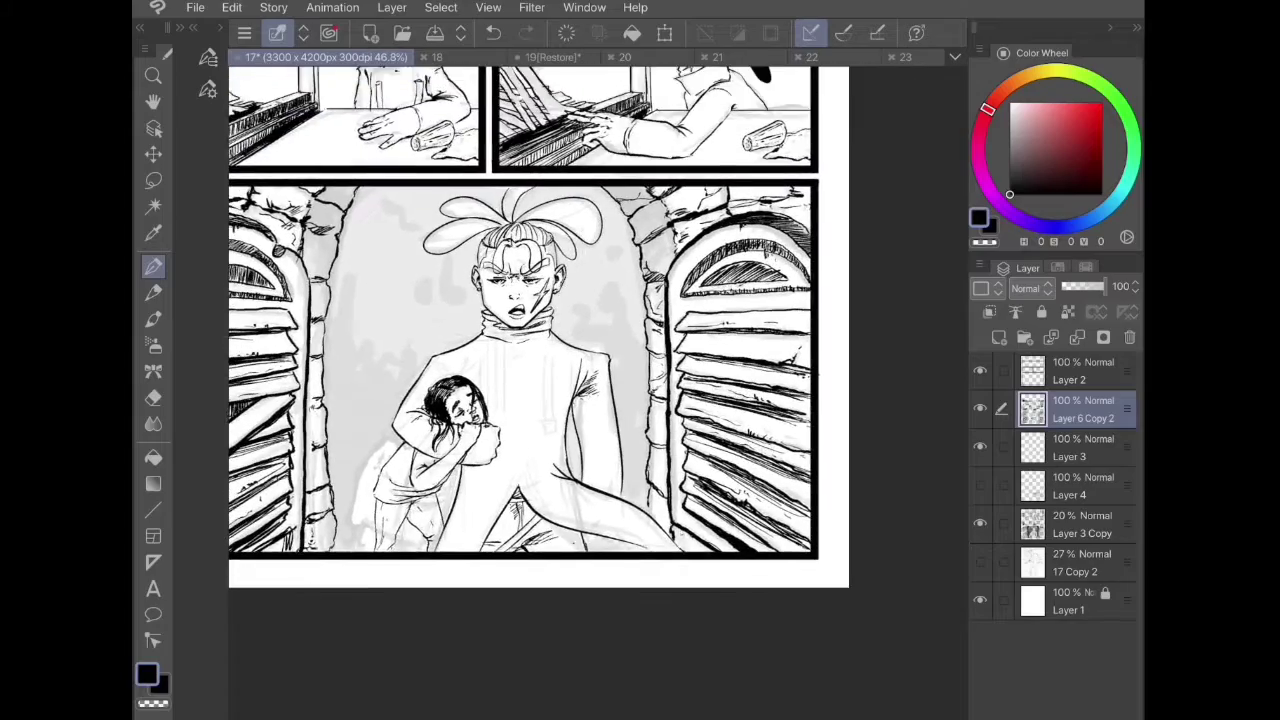
{"action": "scroll", "coordinate": [527, 390], "scroll_direction": "up", "scroll_amount": 6}
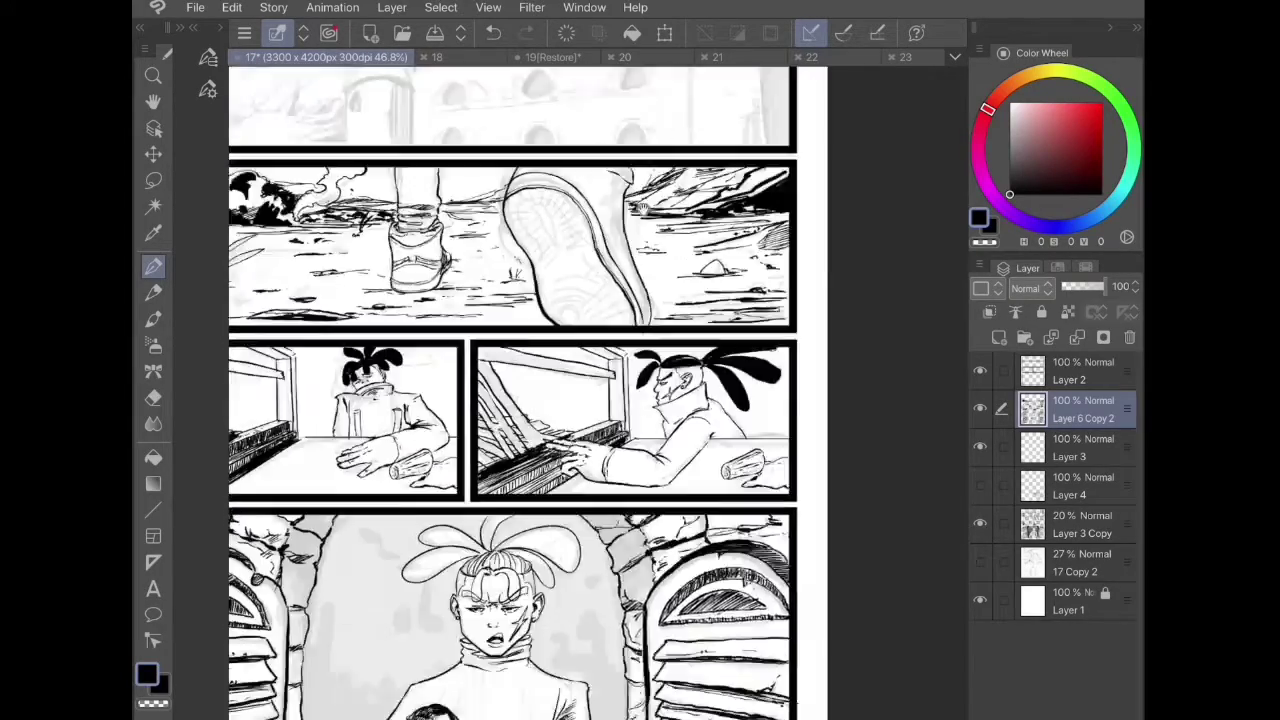
{"action": "scroll", "coordinate": [560, 400], "scroll_direction": "down", "scroll_amount": 4}
{"action": "scroll", "coordinate": [560, 400], "scroll_direction": "up", "scroll_amount": 6}
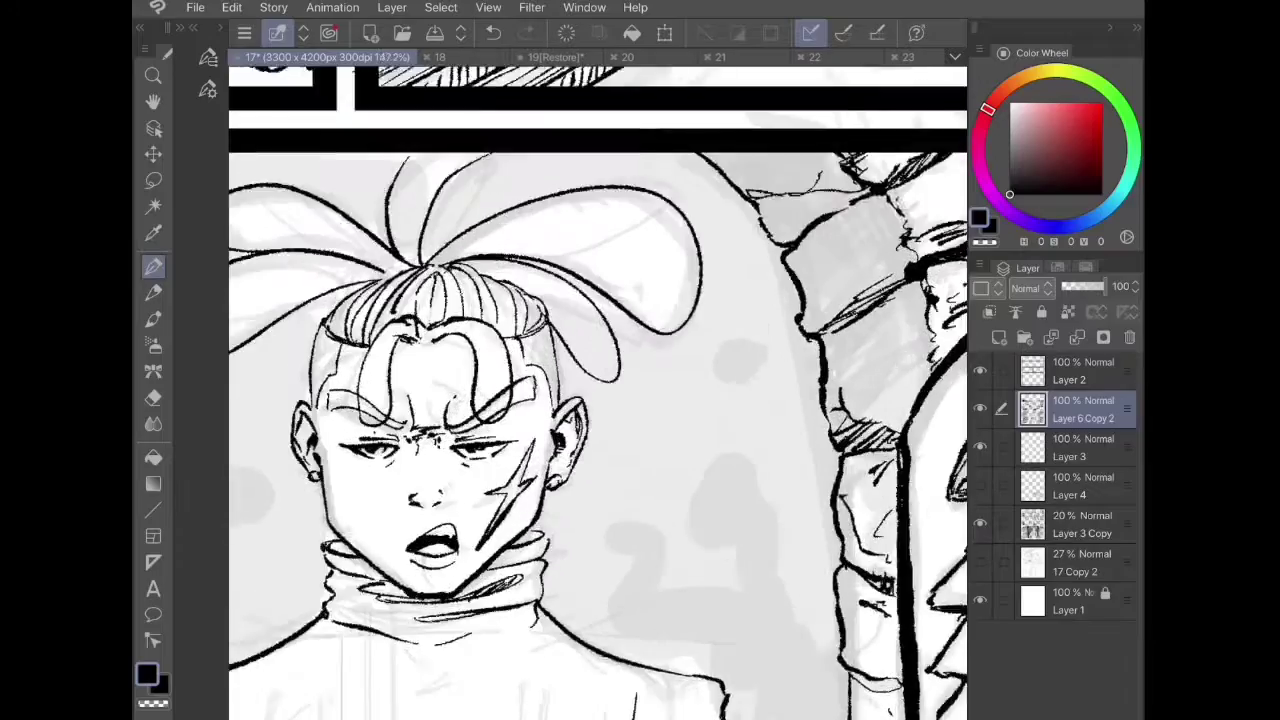
{"action": "scroll", "coordinate": [556, 240], "scroll_direction": "up", "scroll_amount": 1}
{"action": "left_click", "coordinate": [153, 457]}
{"action": "left_click", "coordinate": [316, 332]}
{"action": "left_click", "coordinate": [334, 322]}
{"action": "left_click", "coordinate": [342, 330]}
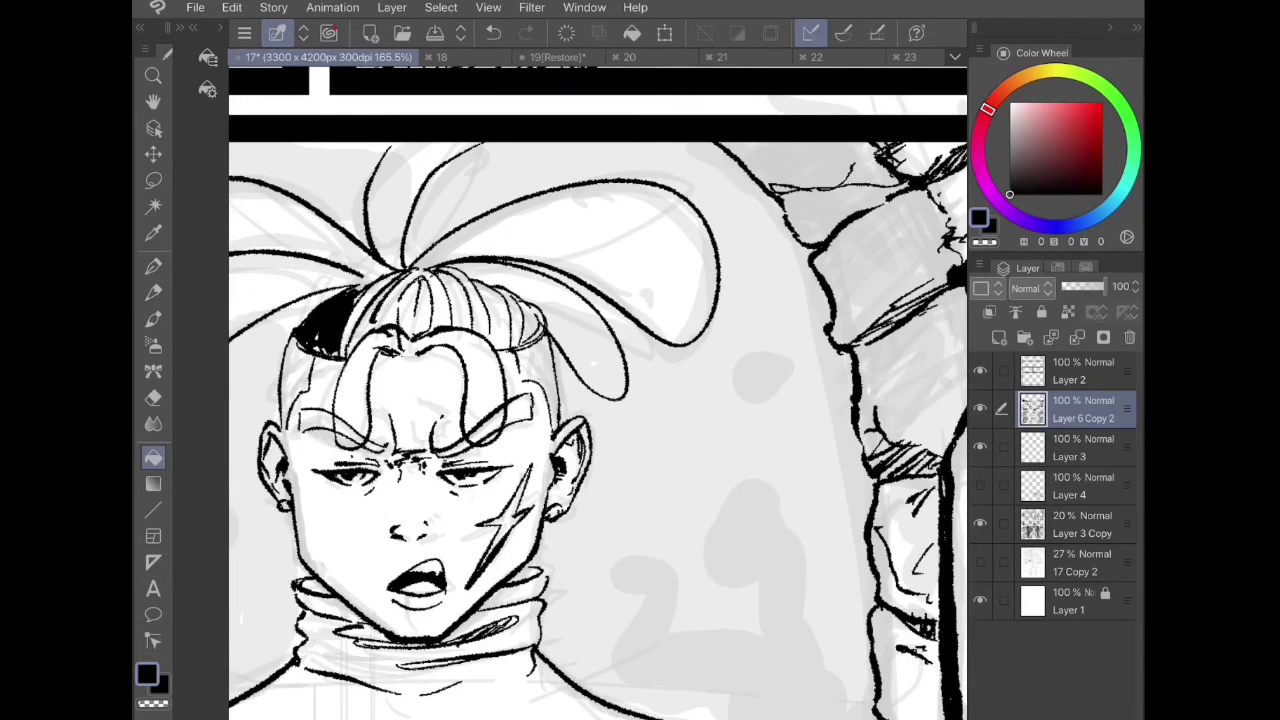
{"action": "key", "text": "ctrl+z"}
{"action": "left_click", "coordinate": [980, 523]}
{"action": "left_click", "coordinate": [317, 330]}
{"action": "left_click", "coordinate": [336, 322]}
{"action": "left_click", "coordinate": [366, 308]}
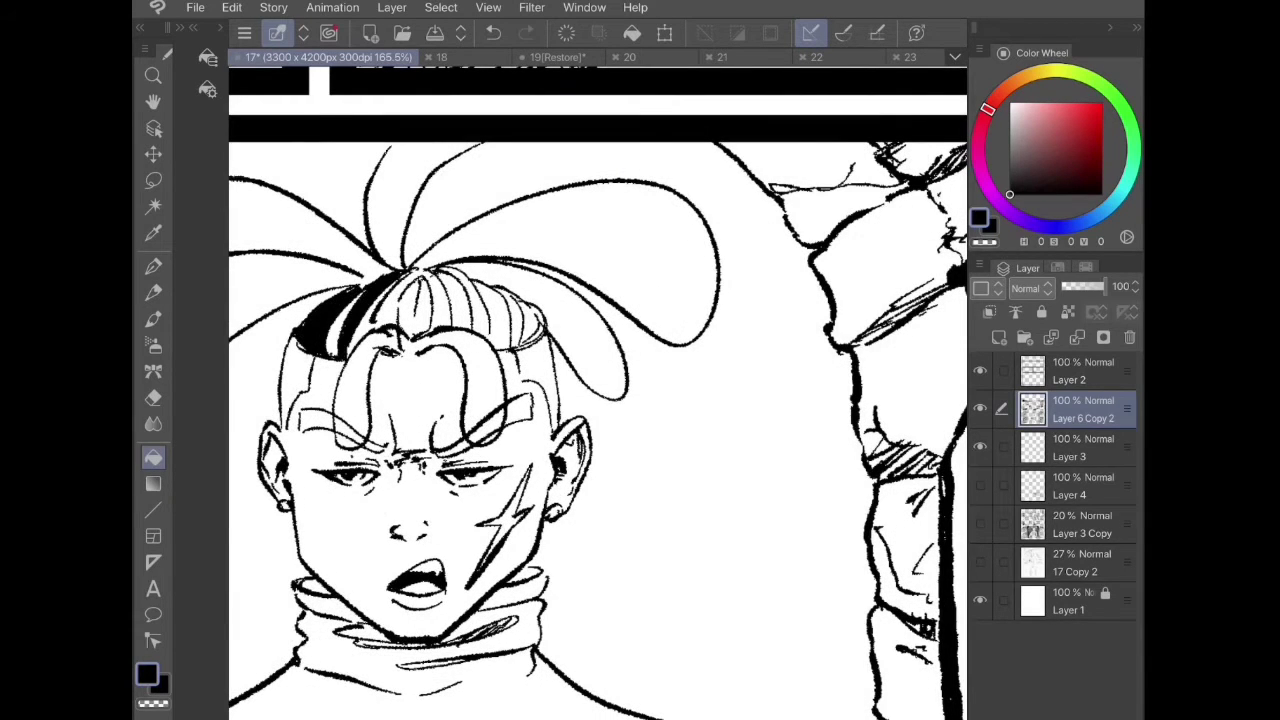
- Fill the remaining scalp braids and the two large locks on the scarred side of the head with black
{"action": "left_click", "coordinate": [344, 324]}
{"action": "left_click", "coordinate": [390, 310]}
{"action": "mouse_move", "coordinate": [389, 309]}
{"action": "left_mouse_down"}
{"action": "mouse_move", "coordinate": [421, 290]}
{"action": "mouse_move", "coordinate": [417, 300]}
{"action": "mouse_move", "coordinate": [459, 300]}
{"action": "mouse_move", "coordinate": [489, 320]}
{"action": "mouse_move", "coordinate": [568, 309]}
{"action": "left_mouse_up"}
{"action": "left_click", "coordinate": [617, 254]}
{"action": "left_click", "coordinate": [478, 190]}
{"action": "key", "text": "ctrl+z"}
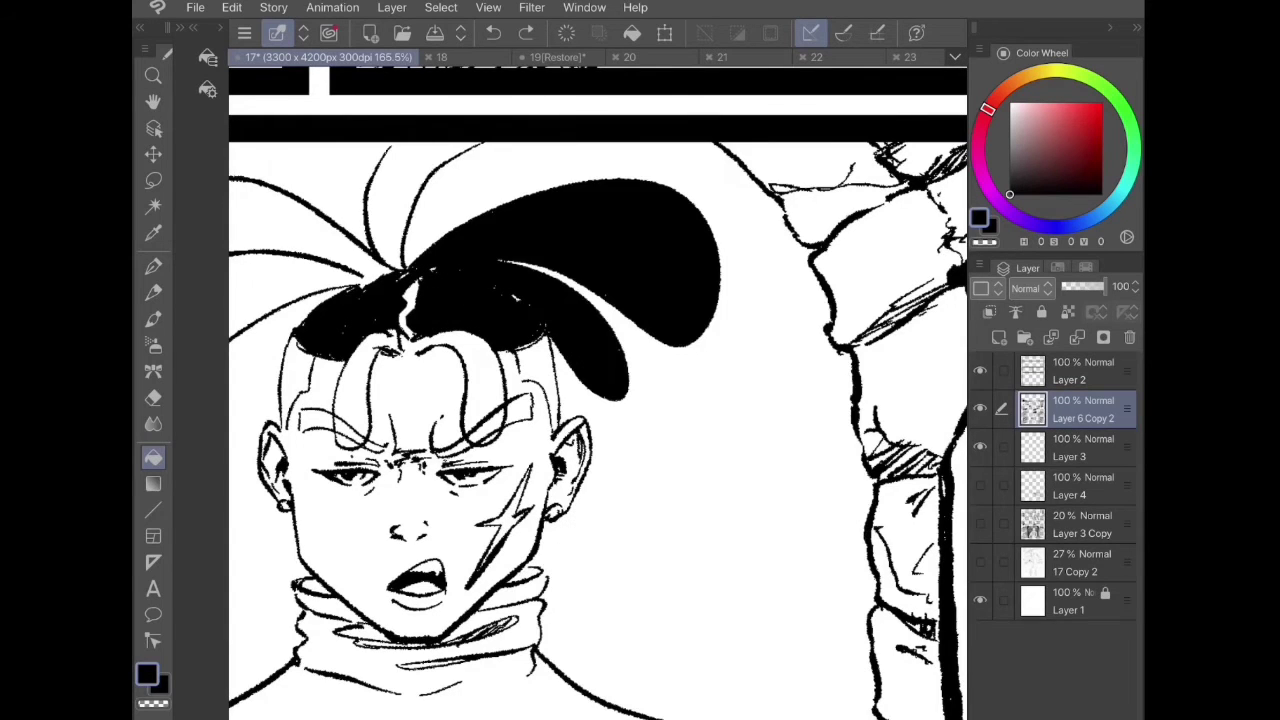
- Fill the upright lock, the two locks on the other side and the gap at the parting with black
{"action": "left_click", "coordinate": [396, 195]}
{"action": "left_click", "coordinate": [300, 232]}
{"action": "left_click", "coordinate": [284, 280]}
{"action": "scroll", "coordinate": [590, 399], "scroll_direction": "down", "scroll_amount": 3}
{"action": "left_click", "coordinate": [466, 333]}
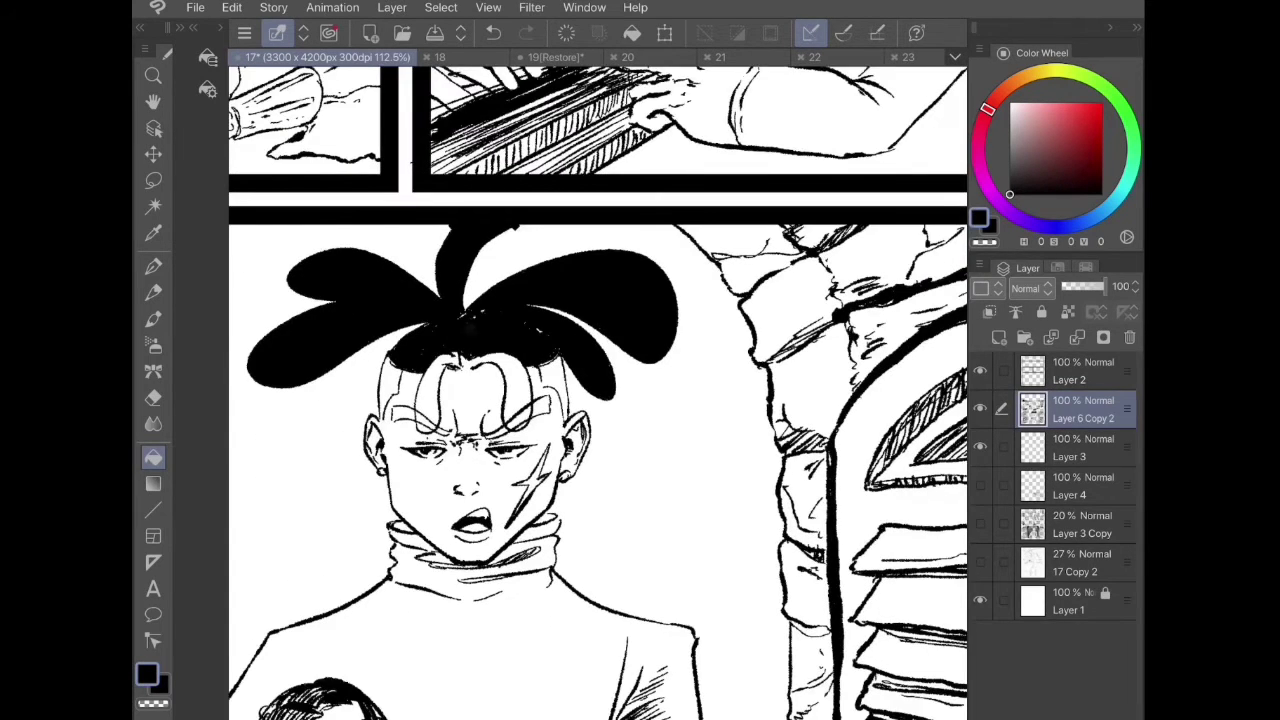
- Fill the two strands framing the standing figure's forehead and both eyebrows with black
{"action": "left_click", "coordinate": [428, 388]}
{"action": "left_click", "coordinate": [516, 380]}
{"action": "left_click", "coordinate": [519, 414]}
{"action": "left_click", "coordinate": [521, 426]}
{"action": "left_click", "coordinate": [496, 433]}
{"action": "left_click", "coordinate": [542, 405]}
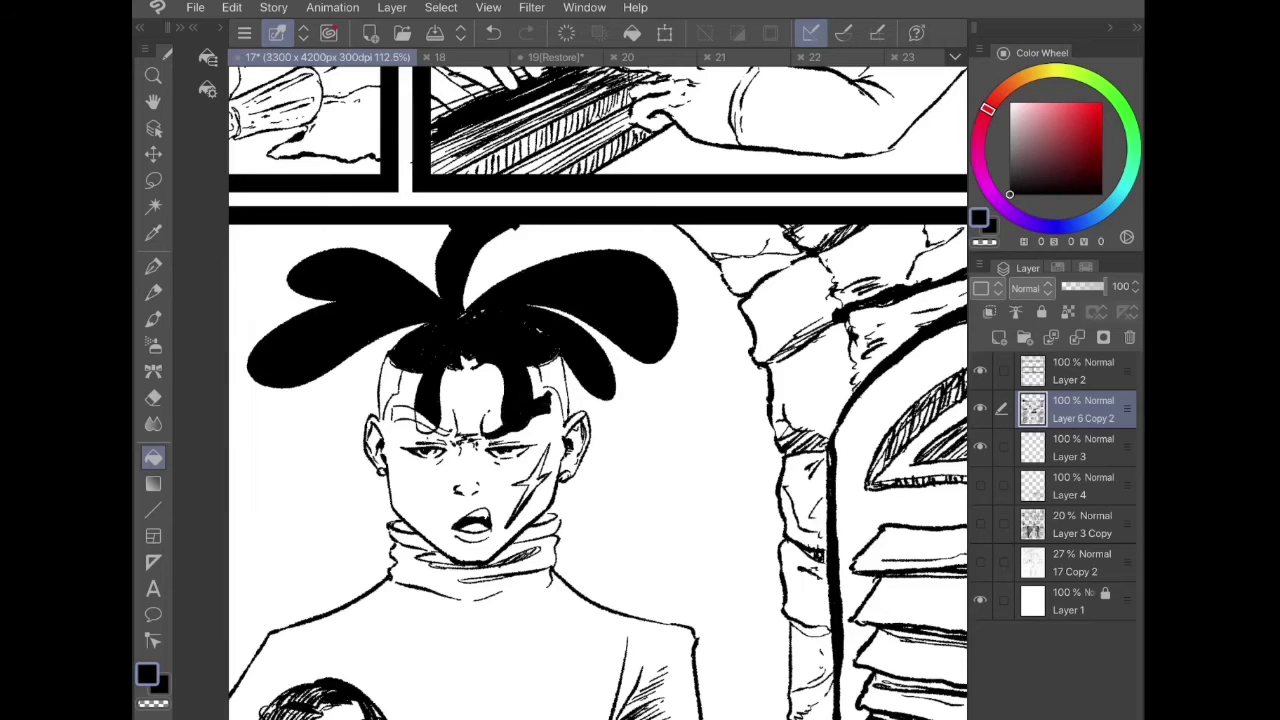
{"action": "left_click", "coordinate": [427, 420]}
{"action": "left_click", "coordinate": [401, 413]}
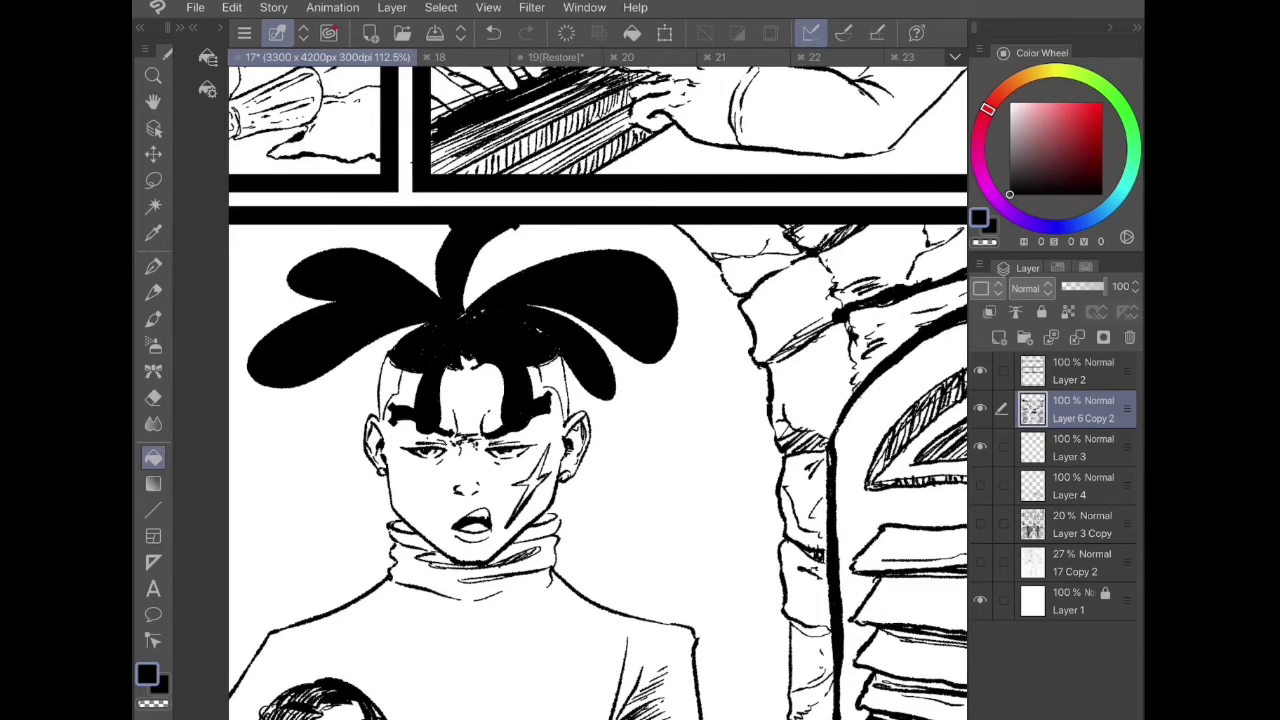
- Erase the stray ink at the upright lock's tip by the panel border and trim the outer end of one eyebrow
{"action": "left_click", "coordinate": [153, 371]}
{"action": "left_click", "coordinate": [522, 224]}
{"action": "key", "text": "ctrl+z"}
{"action": "left_click", "coordinate": [153, 397]}
{"action": "left_click_drag", "start_coordinate": [530, 226], "coordinate": [532, 224]}
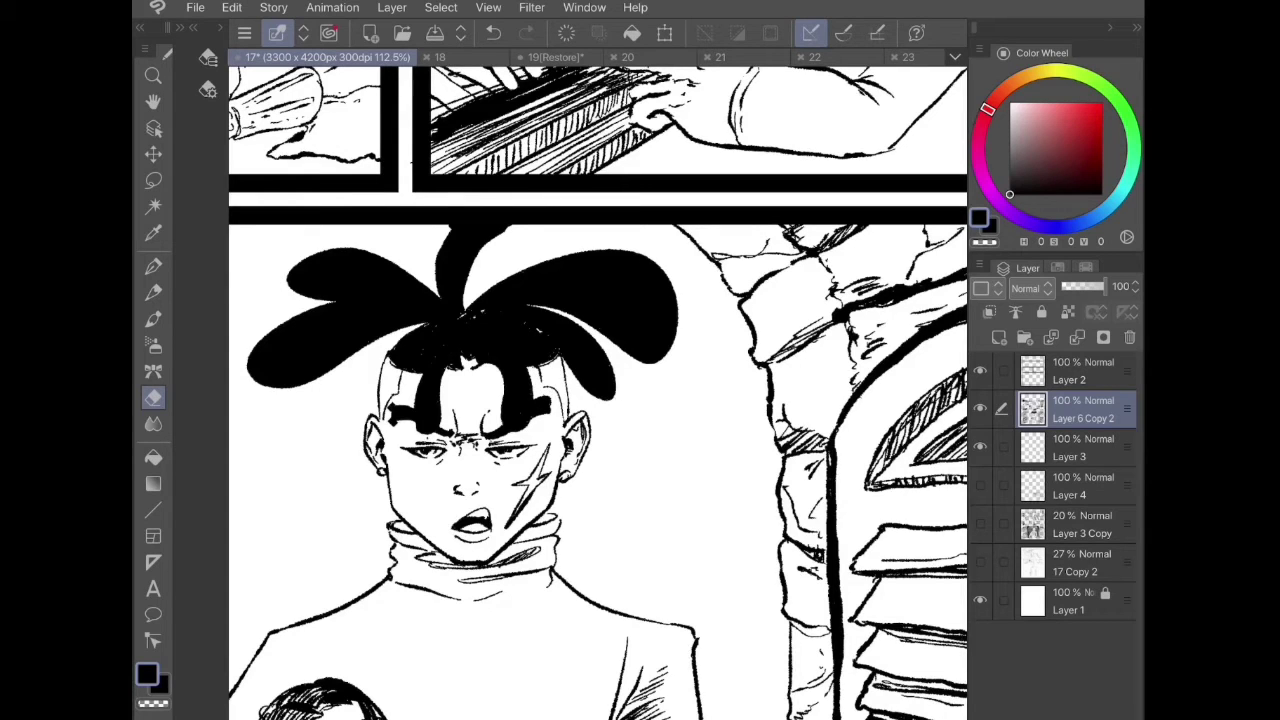
{"action": "left_click_drag", "start_coordinate": [388, 402], "coordinate": [397, 428]}
- Erase thin curved lines through the standing figure's black scalp hair to separate the braids
{"action": "scroll", "coordinate": [517, 229], "scroll_direction": "up", "scroll_amount": 3}
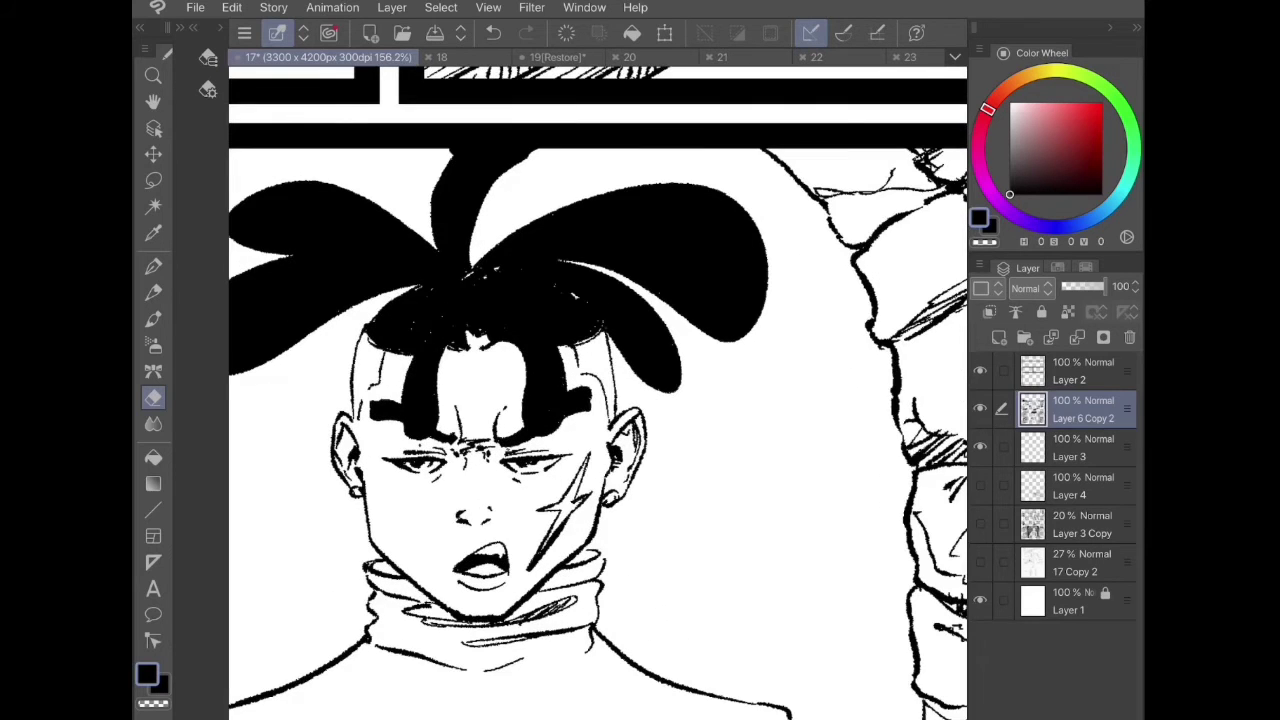
{"action": "mouse_move", "coordinate": [388, 335]}
{"action": "left_mouse_down"}
{"action": "mouse_move", "coordinate": [404, 305]}
{"action": "mouse_move", "coordinate": [439, 288]}
{"action": "left_mouse_up"}
{"action": "mouse_move", "coordinate": [465, 345]}
{"action": "left_mouse_down"}
{"action": "mouse_move", "coordinate": [444, 333]}
{"action": "mouse_move", "coordinate": [548, 342]}
{"action": "left_mouse_up"}
{"action": "left_click_drag", "start_coordinate": [467, 281], "coordinate": [447, 329]}
{"action": "mouse_move", "coordinate": [439, 287]}
{"action": "left_mouse_down"}
{"action": "mouse_move", "coordinate": [484, 289]}
{"action": "mouse_move", "coordinate": [480, 332]}
{"action": "left_mouse_up"}
{"action": "mouse_move", "coordinate": [468, 286]}
{"action": "left_mouse_down"}
{"action": "mouse_move", "coordinate": [464, 310]}
{"action": "mouse_move", "coordinate": [498, 312]}
{"action": "left_mouse_up"}
{"action": "mouse_move", "coordinate": [506, 270]}
{"action": "left_mouse_down"}
{"action": "mouse_move", "coordinate": [520, 312]}
{"action": "mouse_move", "coordinate": [548, 328]}
{"action": "left_mouse_up"}
{"action": "mouse_move", "coordinate": [548, 272]}
{"action": "left_mouse_down"}
{"action": "mouse_move", "coordinate": [580, 326]}
{"action": "mouse_move", "coordinate": [596, 328]}
{"action": "left_mouse_up"}
{"action": "left_click_drag", "start_coordinate": [510, 266], "coordinate": [562, 260]}
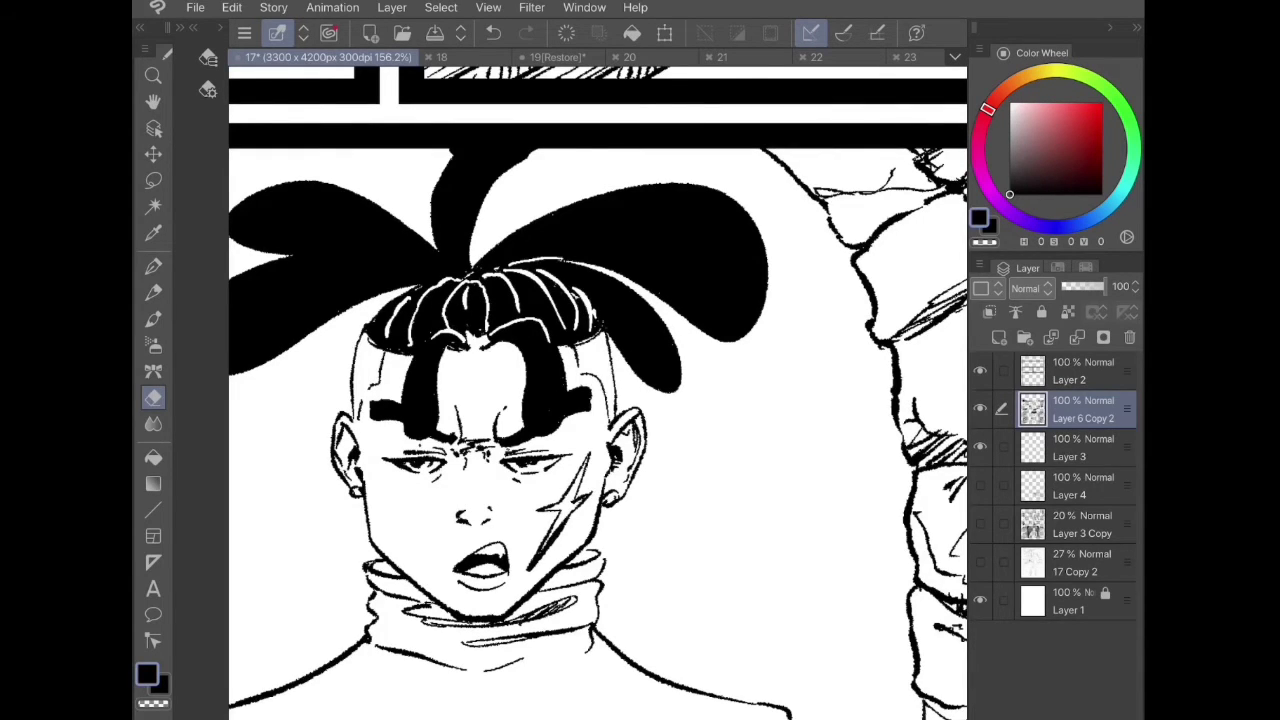
- Erase a thin highlight into the figure's black hair in the small front-view panel and check the neighbouring profile panel
{"action": "scroll", "coordinate": [598, 393], "scroll_direction": "down", "scroll_amount": 5}
{"action": "left_click_drag", "start_coordinate": [358, 431], "coordinate": [426, 379]}
{"action": "scroll", "coordinate": [598, 393], "scroll_direction": "down", "scroll_amount": 6}
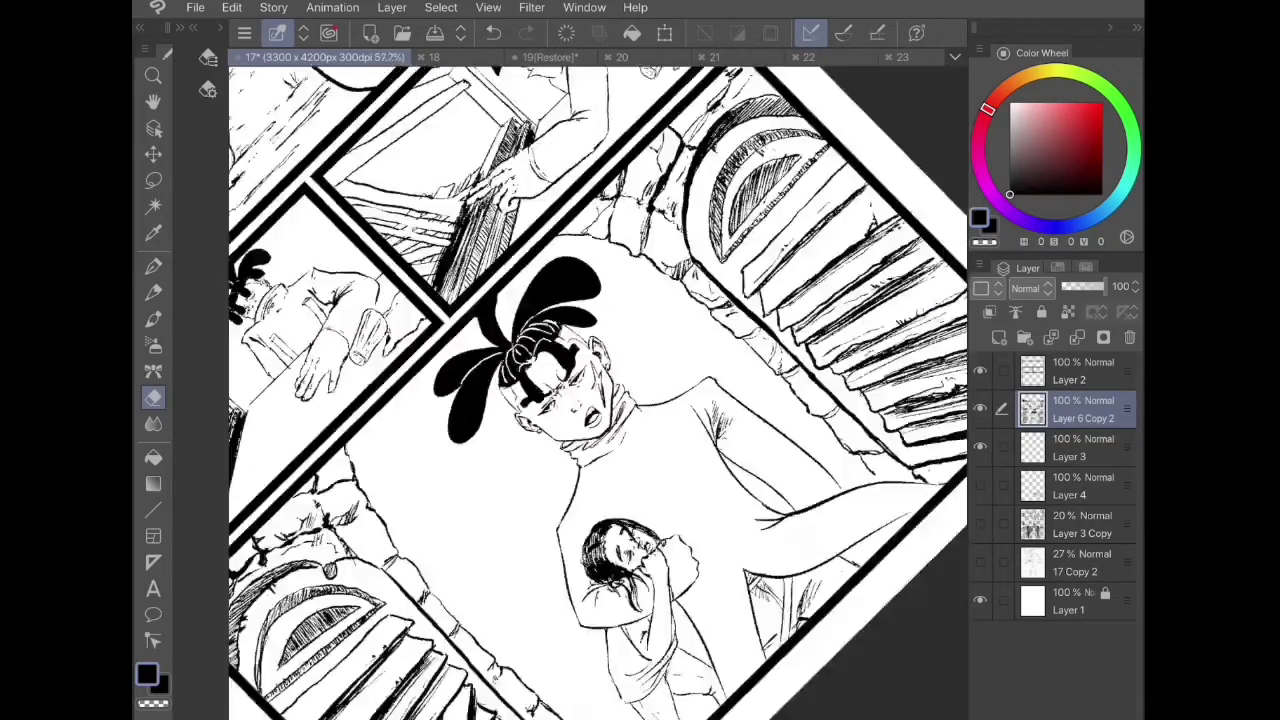
{"action": "scroll", "coordinate": [598, 393], "scroll_direction": "up", "scroll_amount": 4}
{"action": "scroll", "coordinate": [410, 464], "scroll_direction": "up", "scroll_amount": 5}
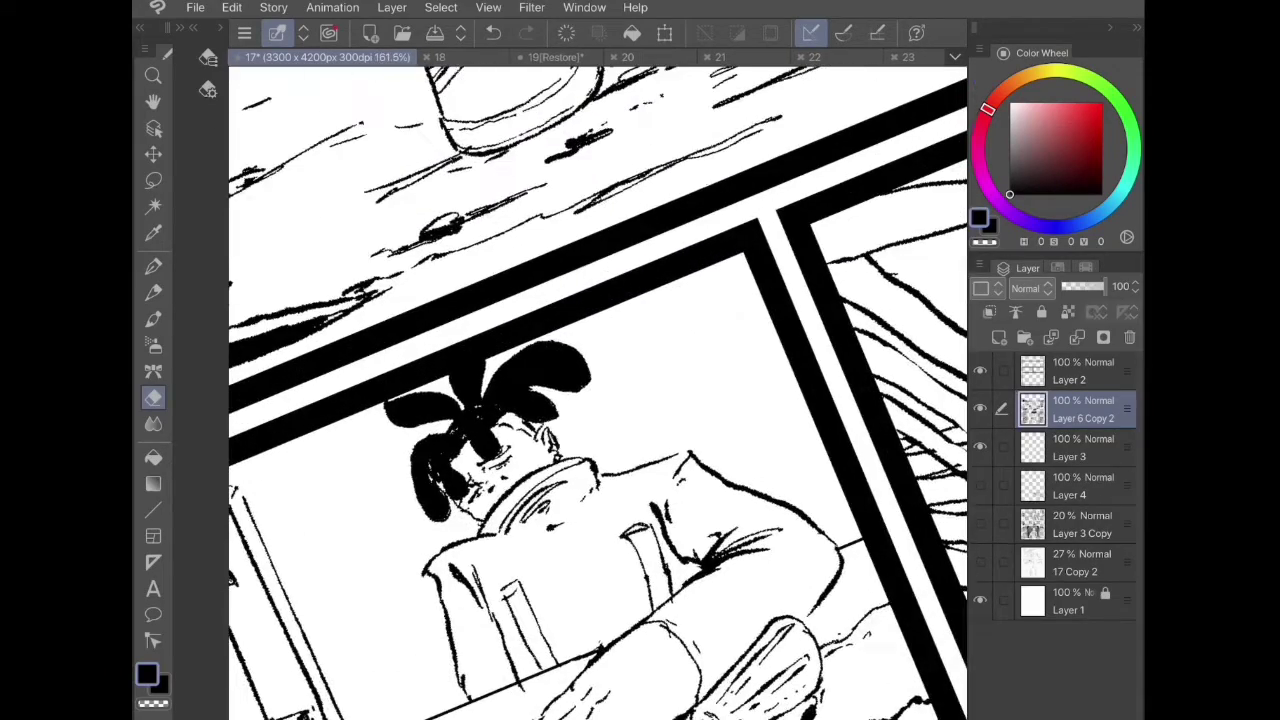
{"action": "mouse_move", "coordinate": [437, 460]}
{"action": "left_mouse_down"}
{"action": "mouse_move", "coordinate": [488, 400]}
{"action": "mouse_move", "coordinate": [536, 380]}
{"action": "left_mouse_up"}
{"action": "key", "text": "ctrl+z"}
{"action": "key", "text": "ctrl+y"}
{"action": "mouse_move", "coordinate": [780, 289]}
{"action": "left_mouse_down"}
{"action": "mouse_move", "coordinate": [469, 371]}
{"action": "mouse_move", "coordinate": [205, 480]}
{"action": "left_mouse_up"}
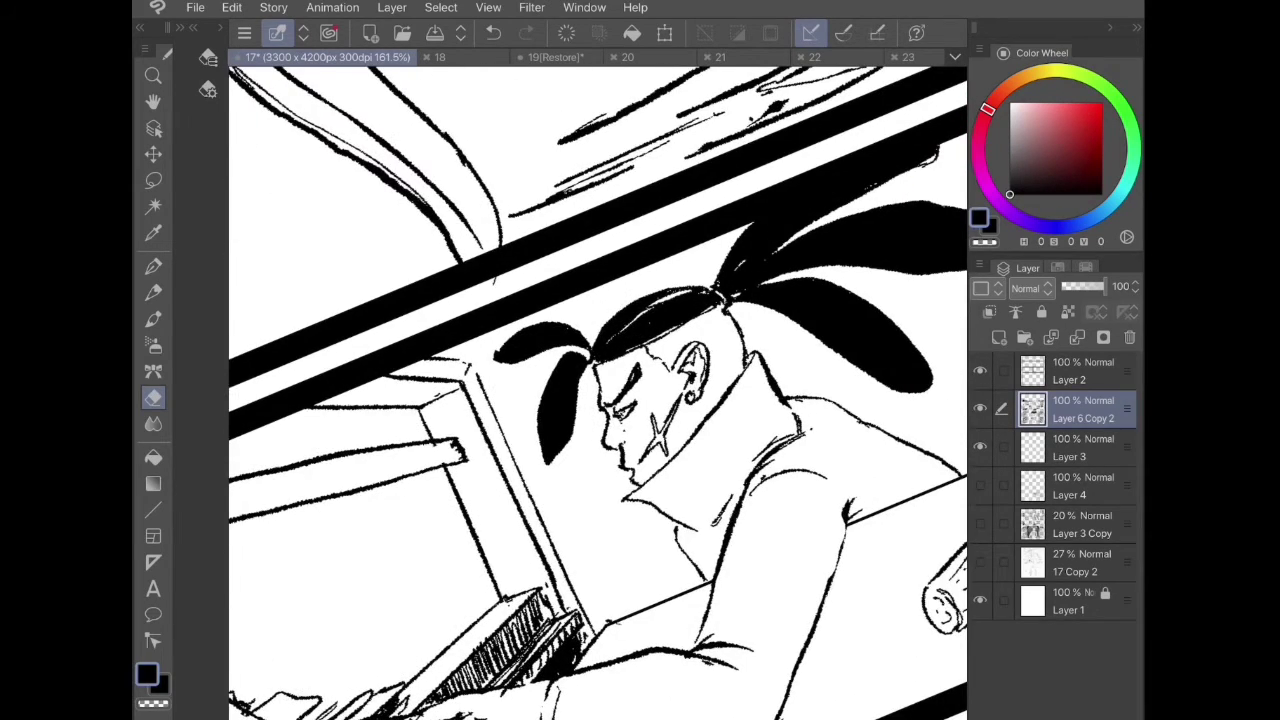
{"action": "scroll", "coordinate": [598, 394], "scroll_direction": "down", "scroll_amount": 5}
{"action": "scroll", "coordinate": [598, 394], "scroll_direction": "up", "scroll_amount": 3}
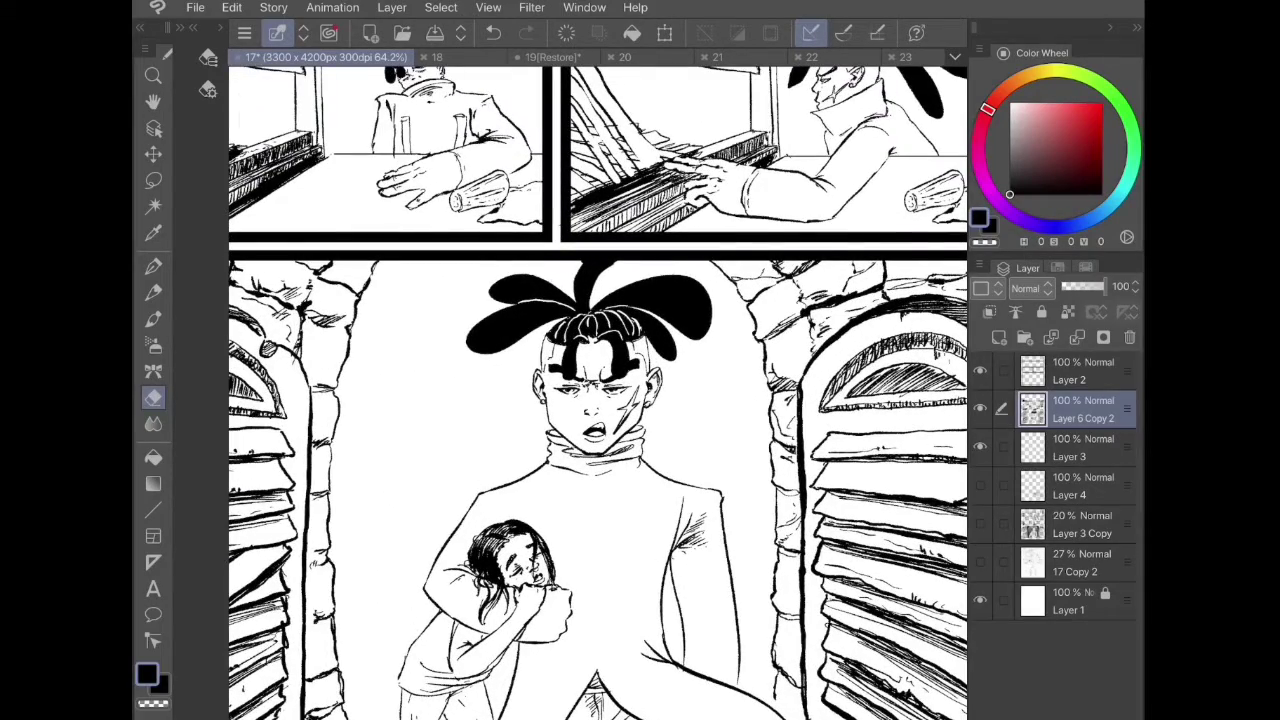
- Show the Layer 3 Copy sketch again and ink the coat's shoulder folds above the child's head with the pen
{"action": "left_click", "coordinate": [980, 524]}
{"action": "left_click", "coordinate": [153, 267]}
{"action": "scroll", "coordinate": [598, 394], "scroll_direction": "up", "scroll_amount": 3}
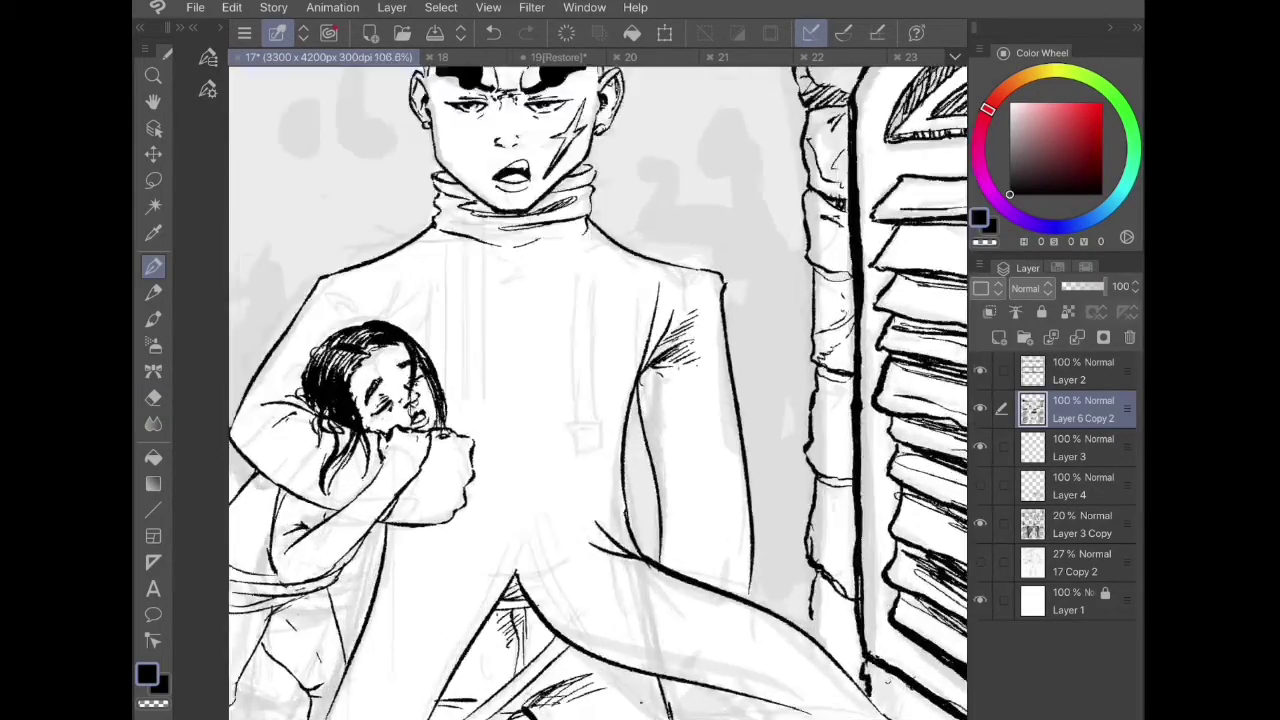
{"action": "scroll", "coordinate": [598, 392], "scroll_direction": "up", "scroll_amount": 1}
{"action": "left_click_drag", "start_coordinate": [380, 318], "coordinate": [428, 272]}
{"action": "left_click_drag", "start_coordinate": [332, 282], "coordinate": [364, 306]}
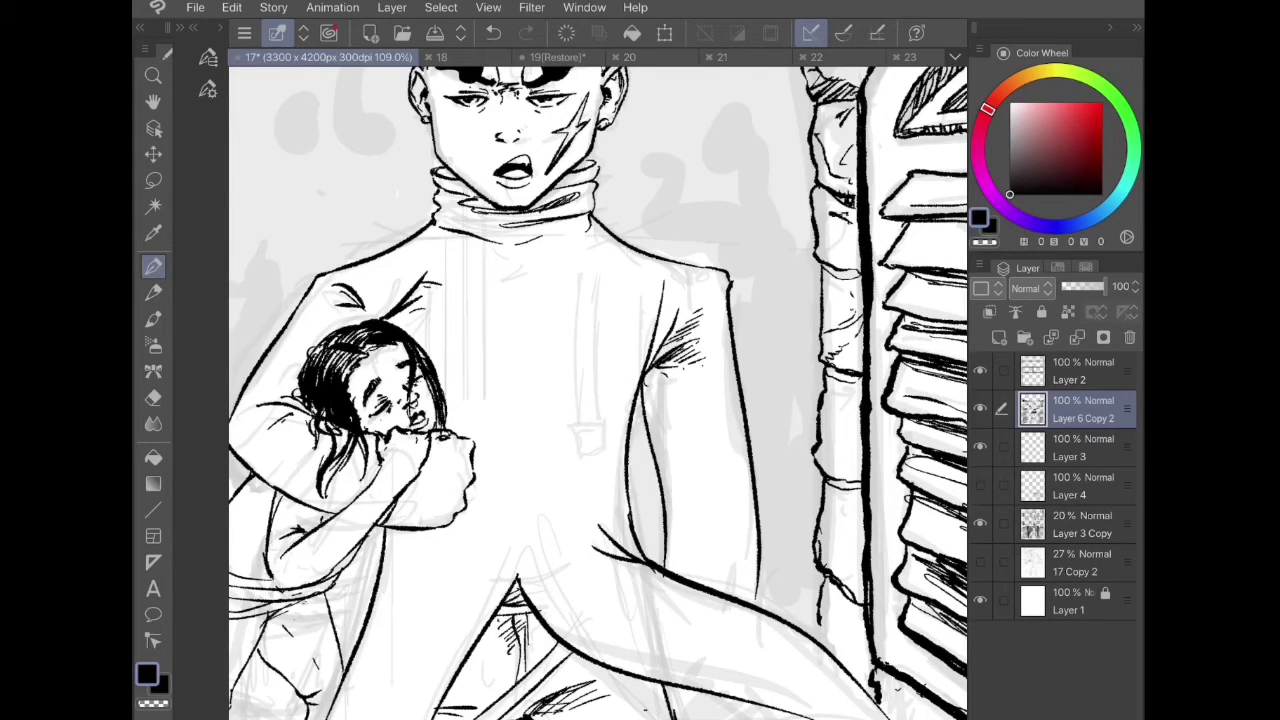
- Ink the two long vertical straps on the coat's chest, with a squared end piece on the fully visible one
{"action": "left_click_drag", "start_coordinate": [443, 302], "coordinate": [443, 396]}
{"action": "left_click_drag", "start_coordinate": [464, 304], "coordinate": [464, 402]}
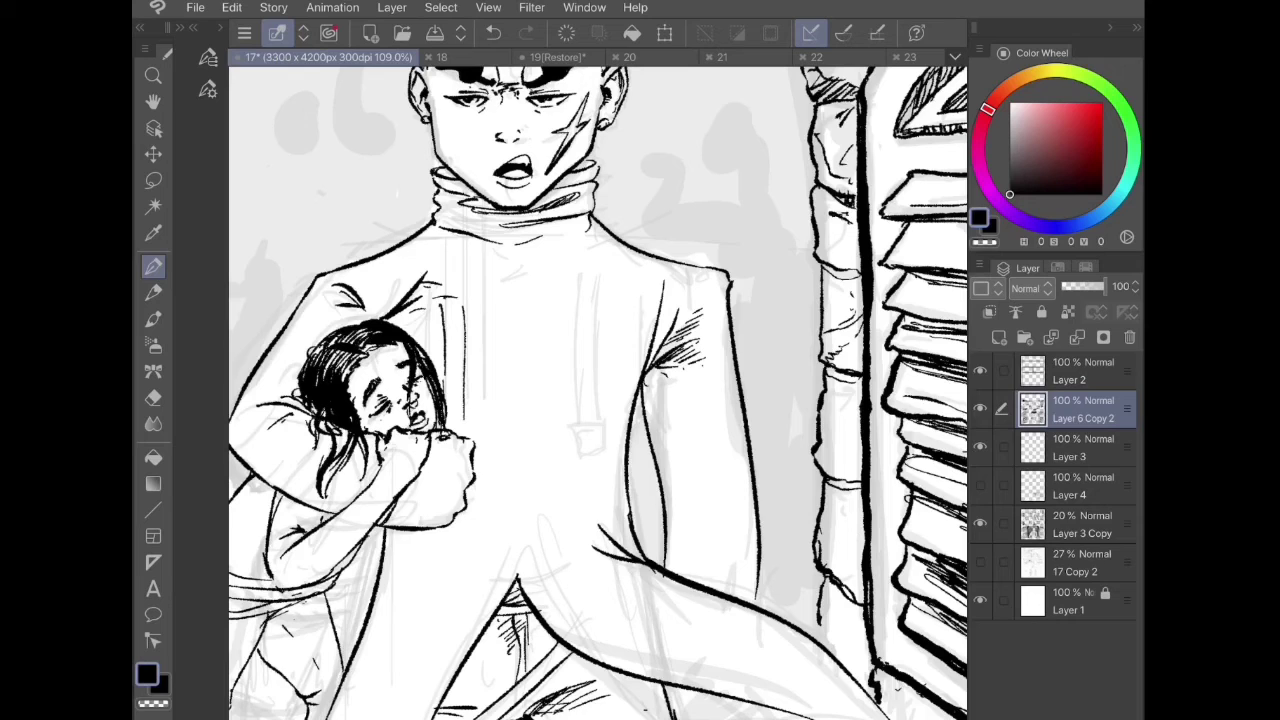
{"action": "mouse_move", "coordinate": [566, 300]}
{"action": "left_mouse_down"}
{"action": "mouse_move", "coordinate": [614, 302]}
{"action": "mouse_move", "coordinate": [575, 424]}
{"action": "mouse_move", "coordinate": [574, 484]}
{"action": "mouse_move", "coordinate": [596, 472]}
{"action": "left_mouse_up"}
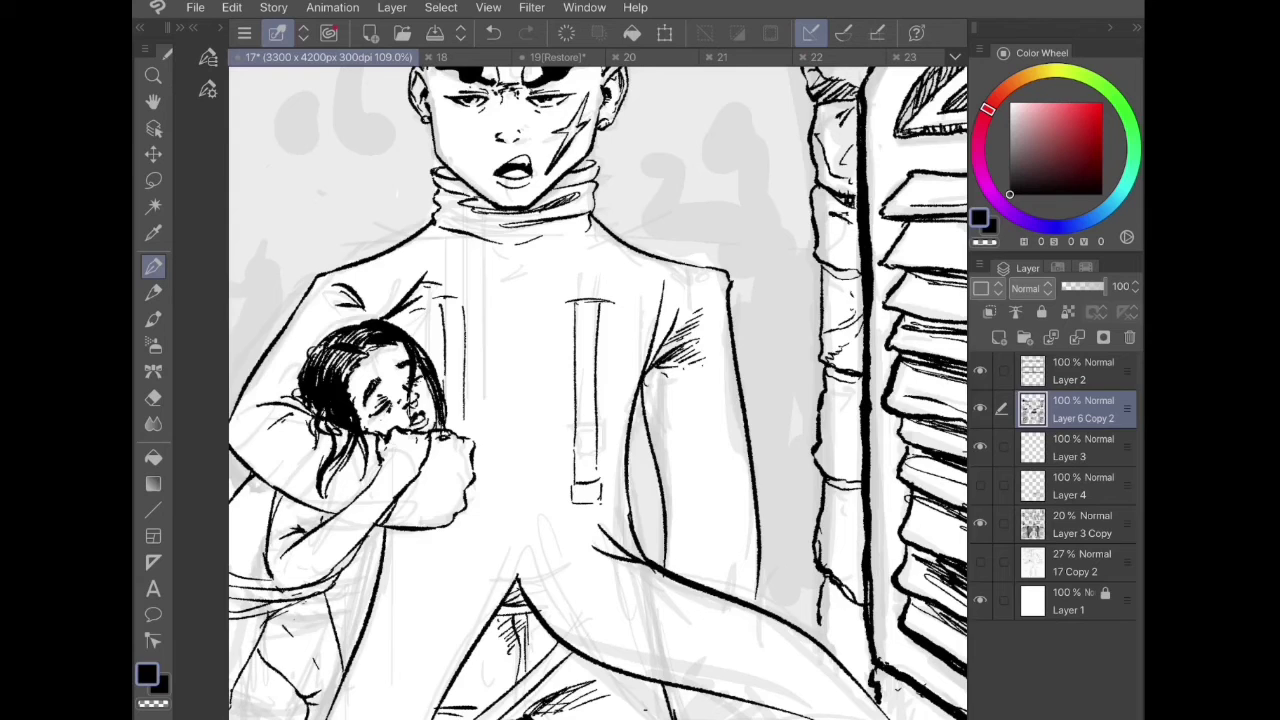
- Thicken the coat's lowered sleeve with heavier lines along its inner edge and its outer edge below the shoulder
{"action": "scroll", "coordinate": [598, 393], "scroll_direction": "up", "scroll_amount": 1}
{"action": "mouse_move", "coordinate": [614, 392]}
{"action": "left_mouse_down"}
{"action": "mouse_move", "coordinate": [638, 474]}
{"action": "mouse_move", "coordinate": [638, 602]}
{"action": "left_mouse_up"}
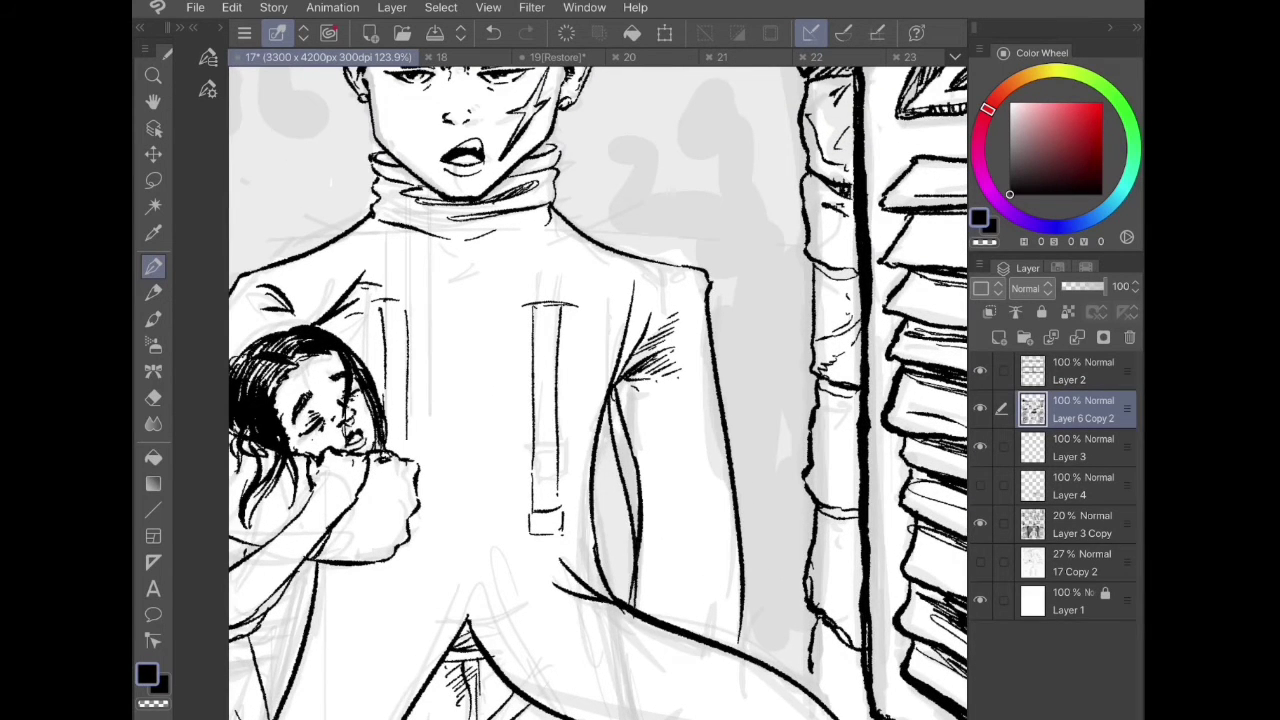
{"action": "left_click_drag", "start_coordinate": [701, 300], "coordinate": [736, 524]}
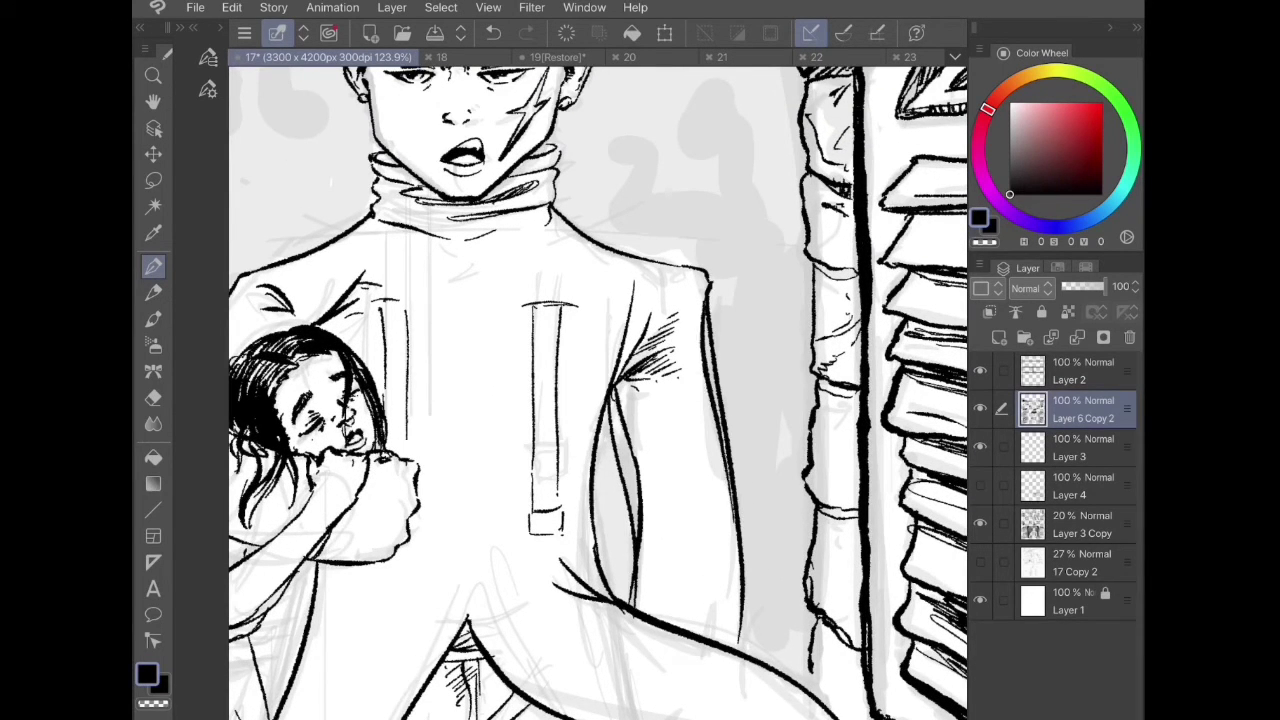
- Try a heavier line down the outer edge of the coat's lowered sleeve, undoing and redrawing the first stroke
{"action": "left_click_drag", "start_coordinate": [724, 478], "coordinate": [740, 562]}
{"action": "key", "text": "ctrl+z"}
{"action": "left_click_drag", "start_coordinate": [720, 432], "coordinate": [742, 608]}
- Erase the heavy lines along the lowered sleeve's outer and inner edges, leaving thin contours
{"action": "key", "text": "e"}
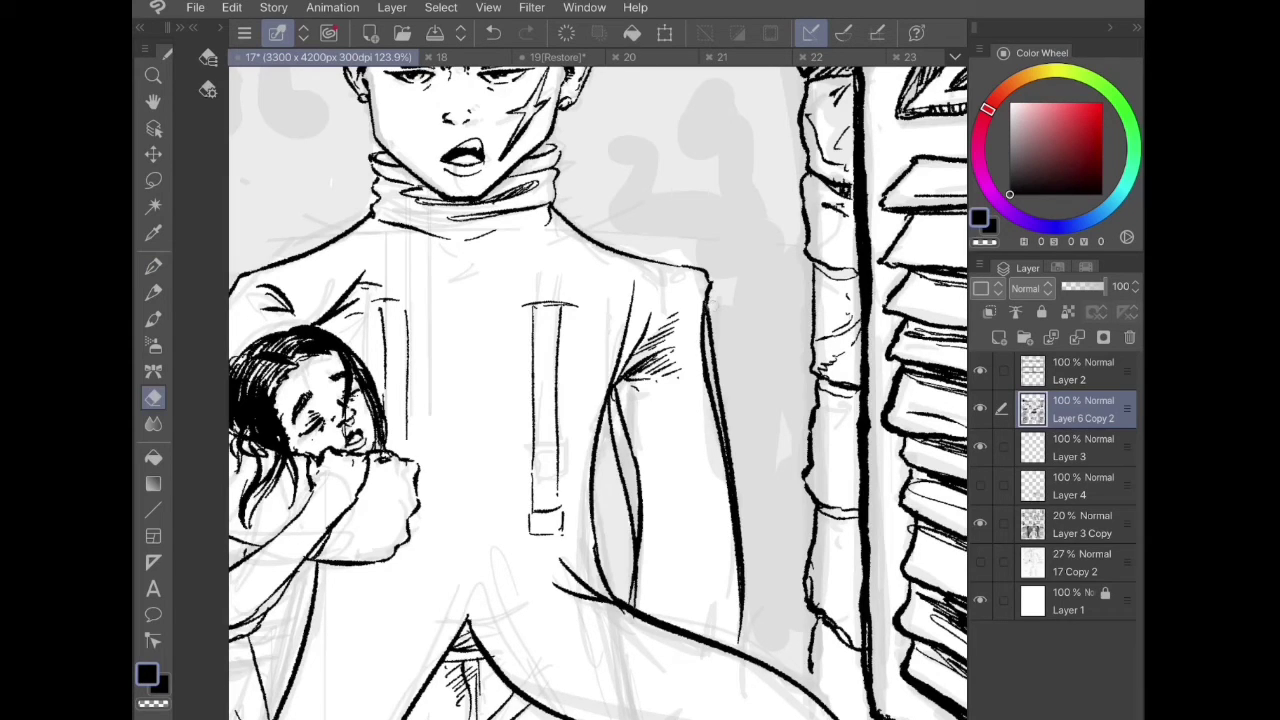
{"action": "left_click_drag", "start_coordinate": [704, 300], "coordinate": [744, 605]}
{"action": "mouse_move", "coordinate": [614, 432]}
{"action": "left_mouse_down"}
{"action": "mouse_move", "coordinate": [630, 566]}
{"action": "mouse_move", "coordinate": [610, 424]}
{"action": "left_mouse_up"}
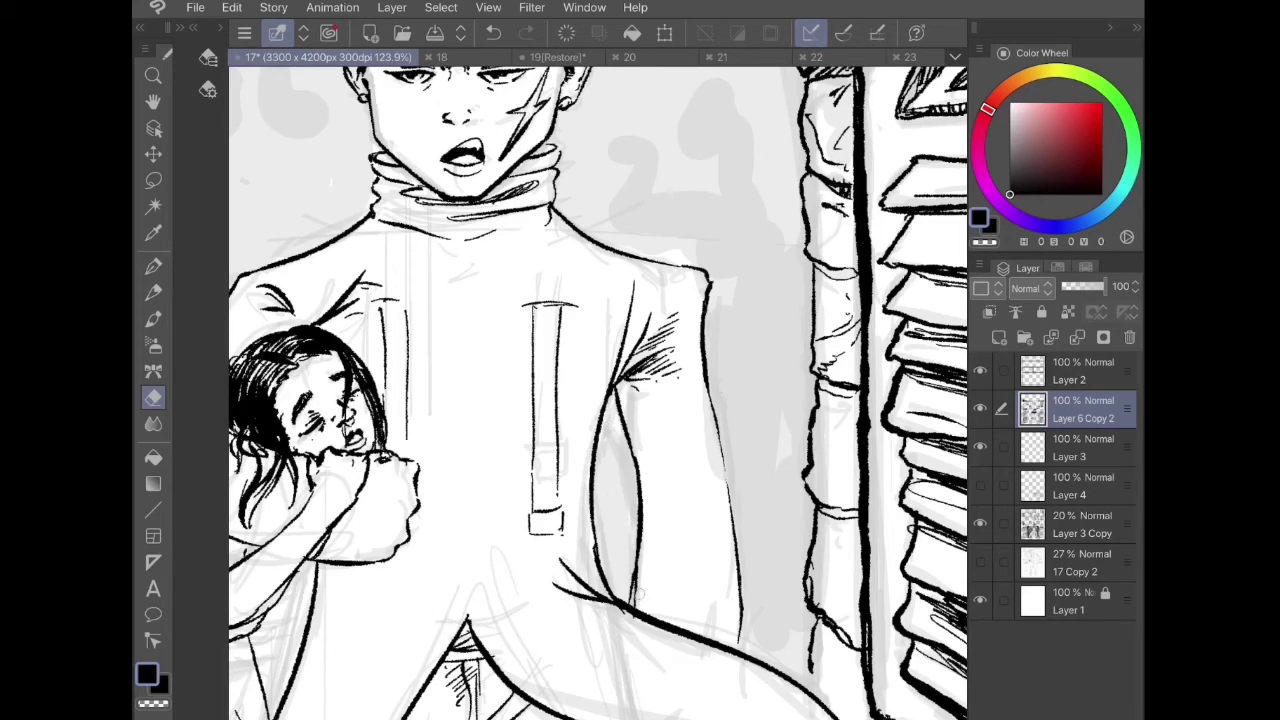
{"action": "left_click_drag", "start_coordinate": [639, 605], "coordinate": [637, 558]}
- Ink the round tower's pointed cone roof and curved eave over the sketch in the page's top panel with the pen
{"action": "scroll", "coordinate": [668, 418], "scroll_direction": "down", "scroll_amount": 10}
{"action": "key", "text": "p"}
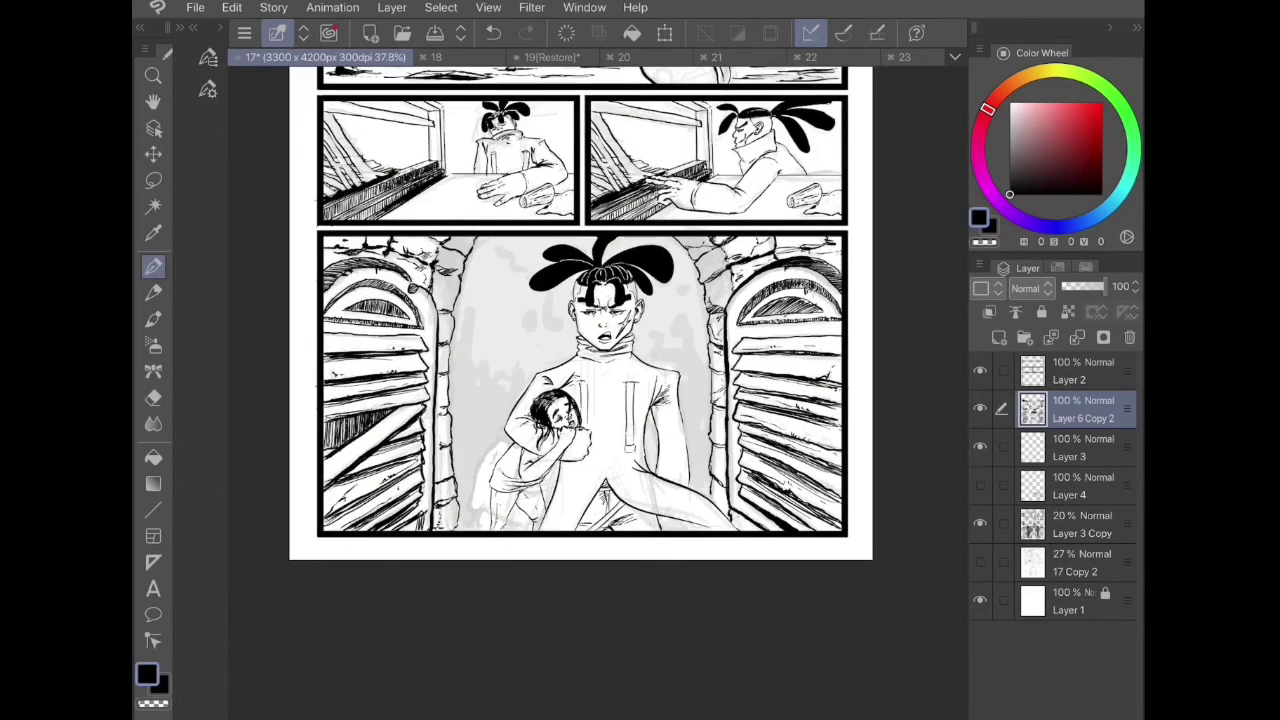
{"action": "scroll", "coordinate": [598, 390], "scroll_direction": "up", "scroll_amount": 4}
{"action": "scroll", "coordinate": [560, 230], "scroll_direction": "up", "scroll_amount": 5}
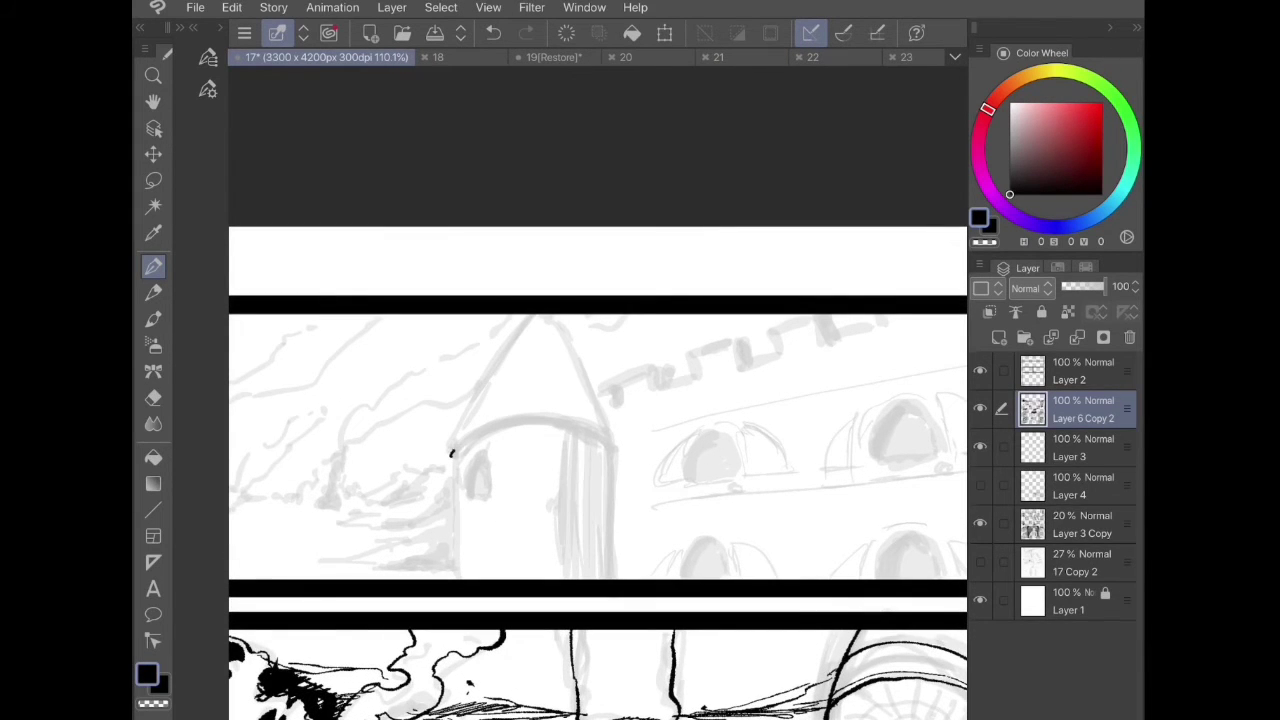
{"action": "mouse_move", "coordinate": [451, 453]}
{"action": "left_mouse_down"}
{"action": "mouse_move", "coordinate": [538, 420]}
{"action": "mouse_move", "coordinate": [612, 444]}
{"action": "mouse_move", "coordinate": [530, 420]}
{"action": "mouse_move", "coordinate": [452, 458]}
{"action": "left_mouse_up"}
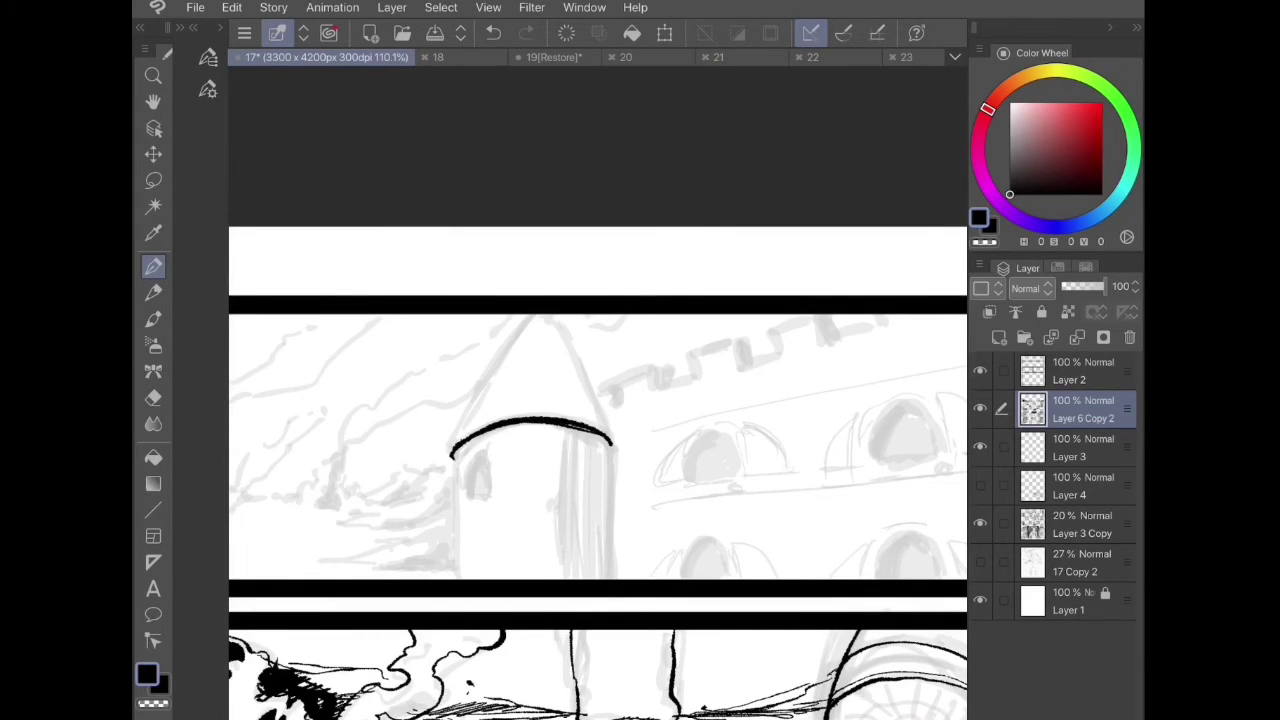
{"action": "left_click_drag", "start_coordinate": [610, 430], "coordinate": [618, 450]}
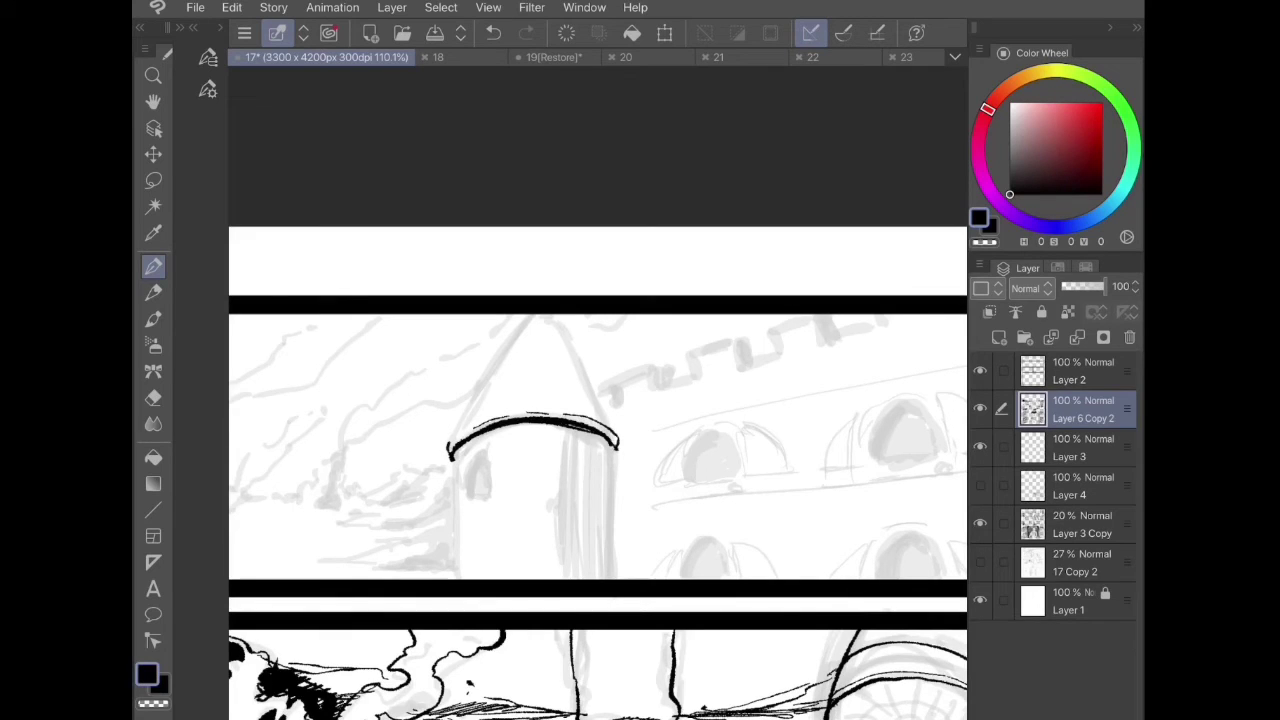
{"action": "mouse_move", "coordinate": [449, 458]}
{"action": "left_mouse_down"}
{"action": "mouse_move", "coordinate": [516, 338]}
{"action": "mouse_move", "coordinate": [594, 400]}
{"action": "left_mouse_up"}
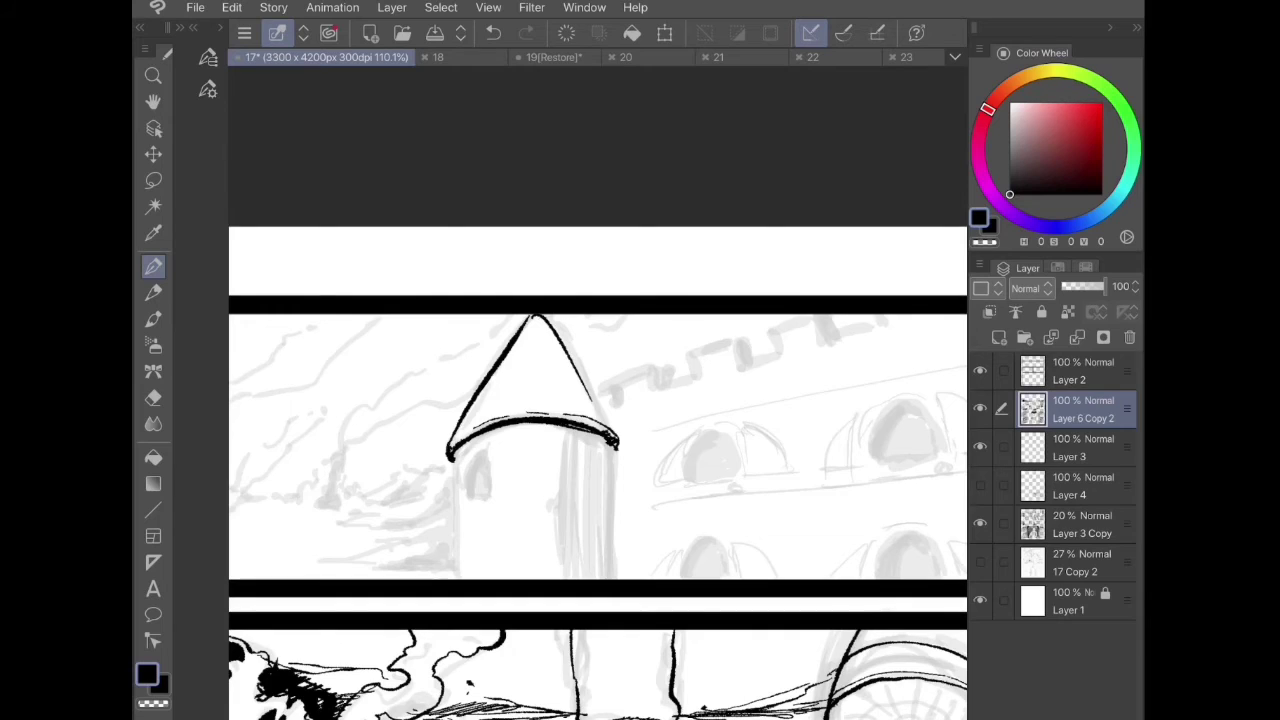
{"action": "left_click_drag", "start_coordinate": [538, 315], "coordinate": [612, 428]}
- Ink the tower's two side walls, vertical shading lines down its right side and the small arched window
{"action": "left_click_drag", "start_coordinate": [452, 460], "coordinate": [455, 578]}
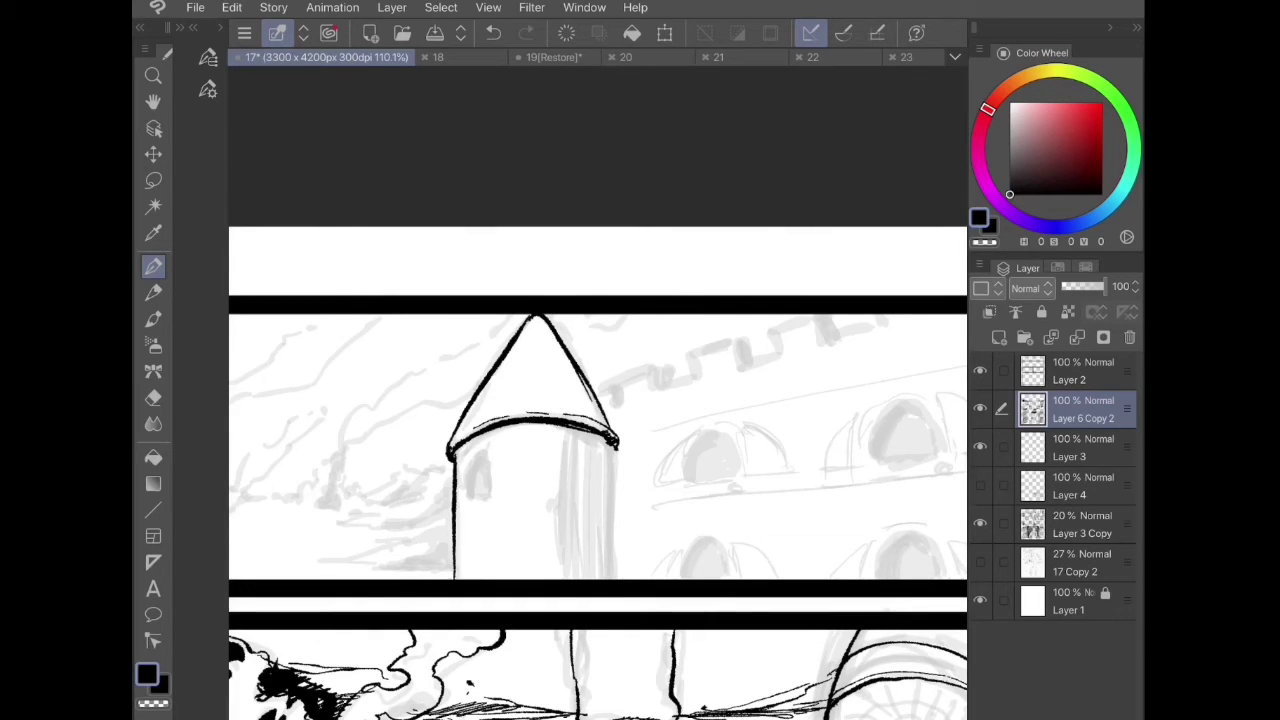
{"action": "mouse_move", "coordinate": [612, 446]}
{"action": "left_mouse_down"}
{"action": "mouse_move", "coordinate": [608, 579]}
{"action": "mouse_move", "coordinate": [593, 580]}
{"action": "left_mouse_up"}
{"action": "left_click_drag", "start_coordinate": [587, 484], "coordinate": [584, 580]}
{"action": "left_click_drag", "start_coordinate": [590, 430], "coordinate": [575, 580]}
{"action": "left_click_drag", "start_coordinate": [570, 436], "coordinate": [558, 580]}
{"action": "mouse_move", "coordinate": [523, 442]}
{"action": "left_mouse_down"}
{"action": "mouse_move", "coordinate": [537, 414]}
{"action": "mouse_move", "coordinate": [527, 422]}
{"action": "left_mouse_up"}
{"action": "mouse_move", "coordinate": [466, 482]}
{"action": "left_mouse_down"}
{"action": "mouse_move", "coordinate": [491, 475]}
{"action": "mouse_move", "coordinate": [478, 438]}
{"action": "left_mouse_up"}
{"action": "left_click_drag", "start_coordinate": [466, 486], "coordinate": [476, 439]}
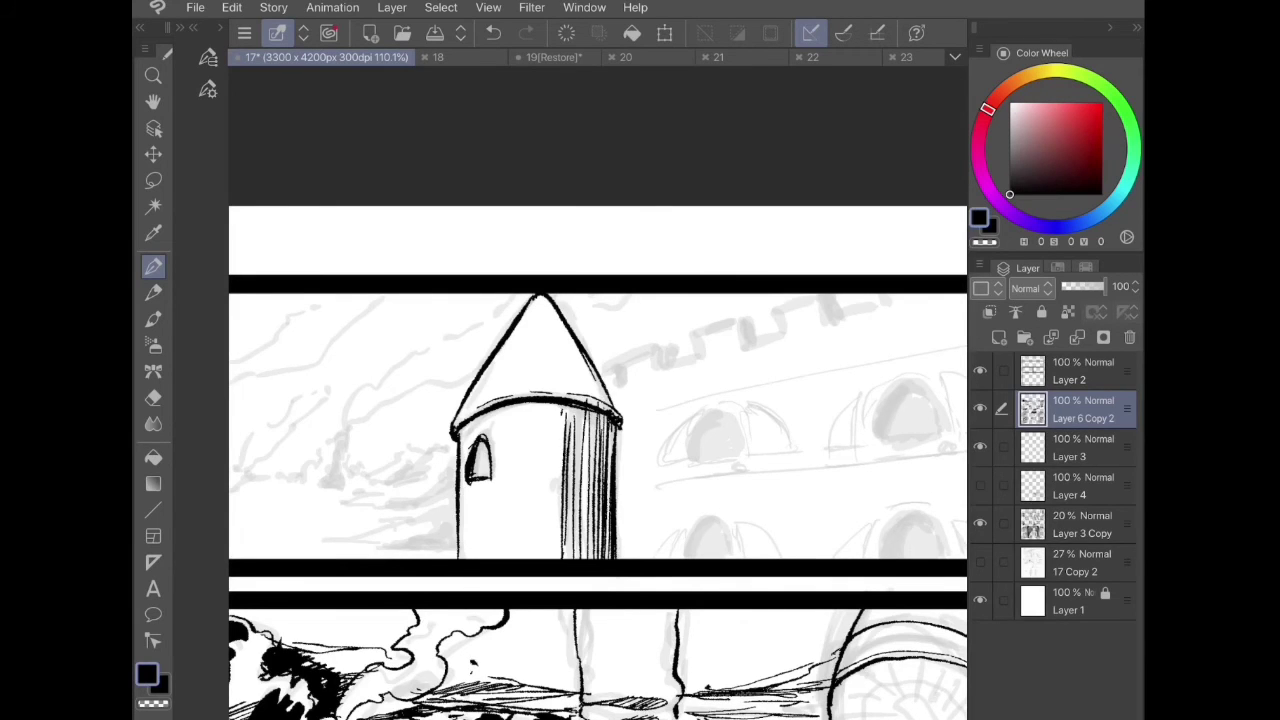
- Ink the wavy outline of the foreground mass in the top panel's lower-left corner down to the panel border
{"action": "scroll", "coordinate": [598, 394], "scroll_direction": "down", "scroll_amount": 5}
{"action": "left_click_drag", "start_coordinate": [560, 400], "coordinate": [600, 451]}
{"action": "scroll", "coordinate": [503, 438], "scroll_direction": "up", "scroll_amount": 3}
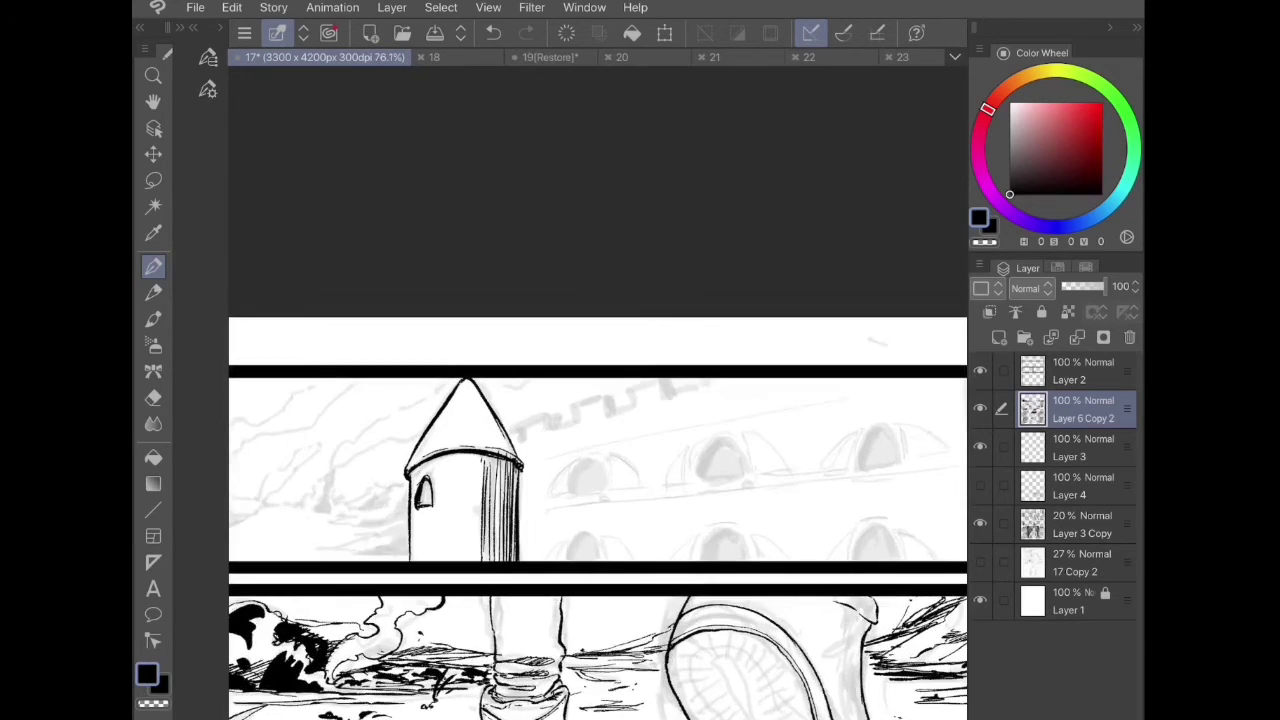
{"action": "left_click_drag", "start_coordinate": [536, 344], "coordinate": [777, 324]}
{"action": "left_click_drag", "start_coordinate": [644, 371], "coordinate": [651, 260]}
{"action": "scroll", "coordinate": [421, 521], "scroll_direction": "up", "scroll_amount": 1}
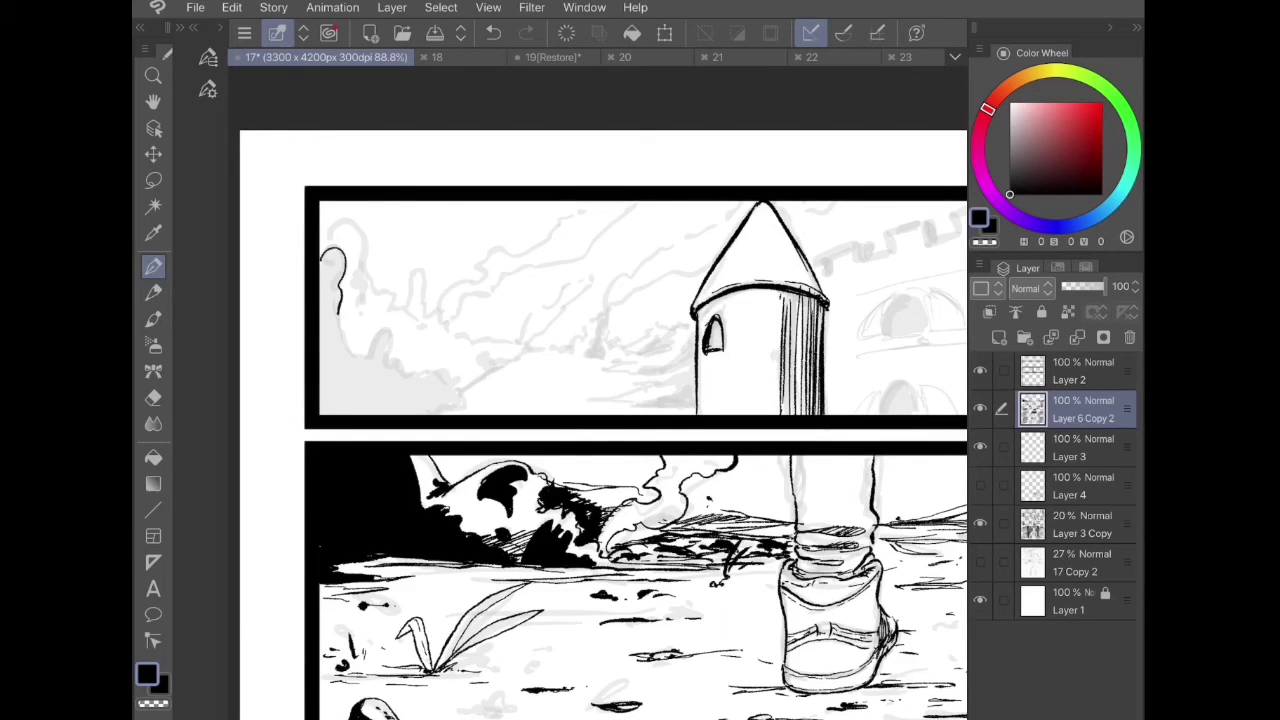
{"action": "left_click_drag", "start_coordinate": [338, 313], "coordinate": [378, 338]}
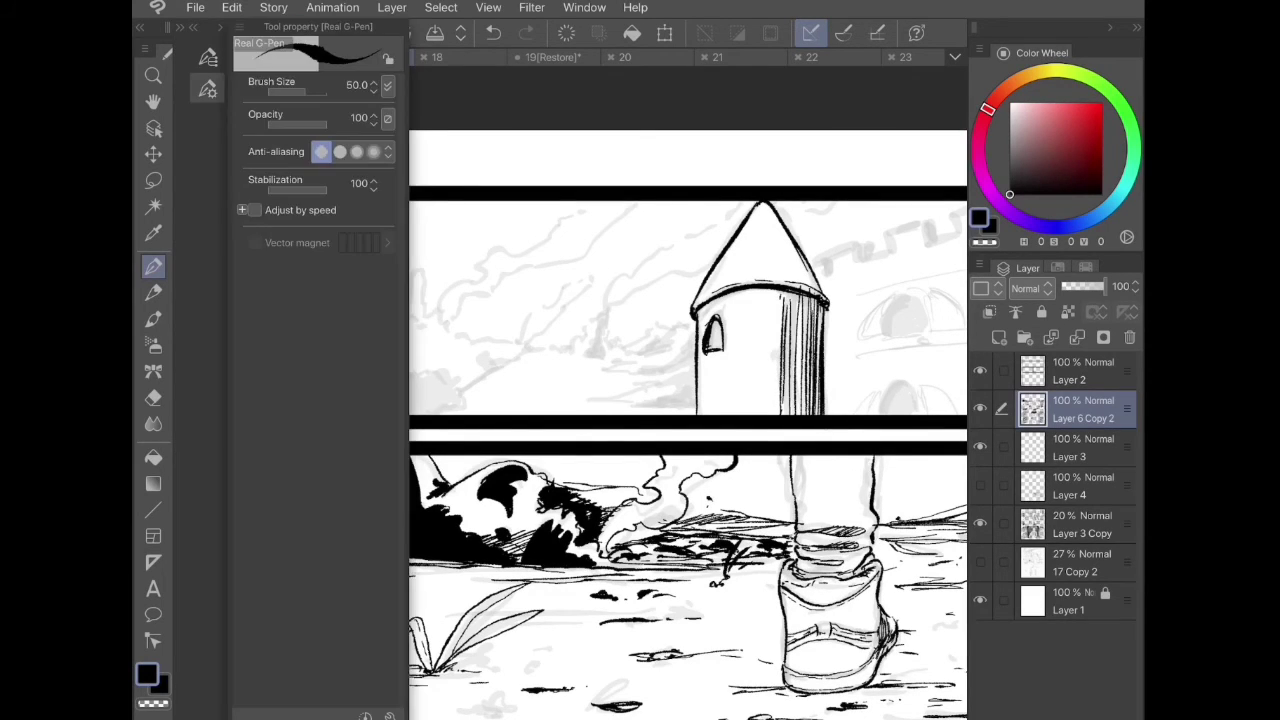
{"action": "scroll", "coordinate": [427, 311], "scroll_direction": "up", "scroll_amount": 3}
{"action": "mouse_move", "coordinate": [376, 398]}
{"action": "left_mouse_down"}
{"action": "mouse_move", "coordinate": [442, 404]}
{"action": "mouse_move", "coordinate": [486, 436]}
{"action": "mouse_move", "coordinate": [452, 466]}
{"action": "mouse_move", "coordinate": [574, 466]}
{"action": "left_mouse_up"}
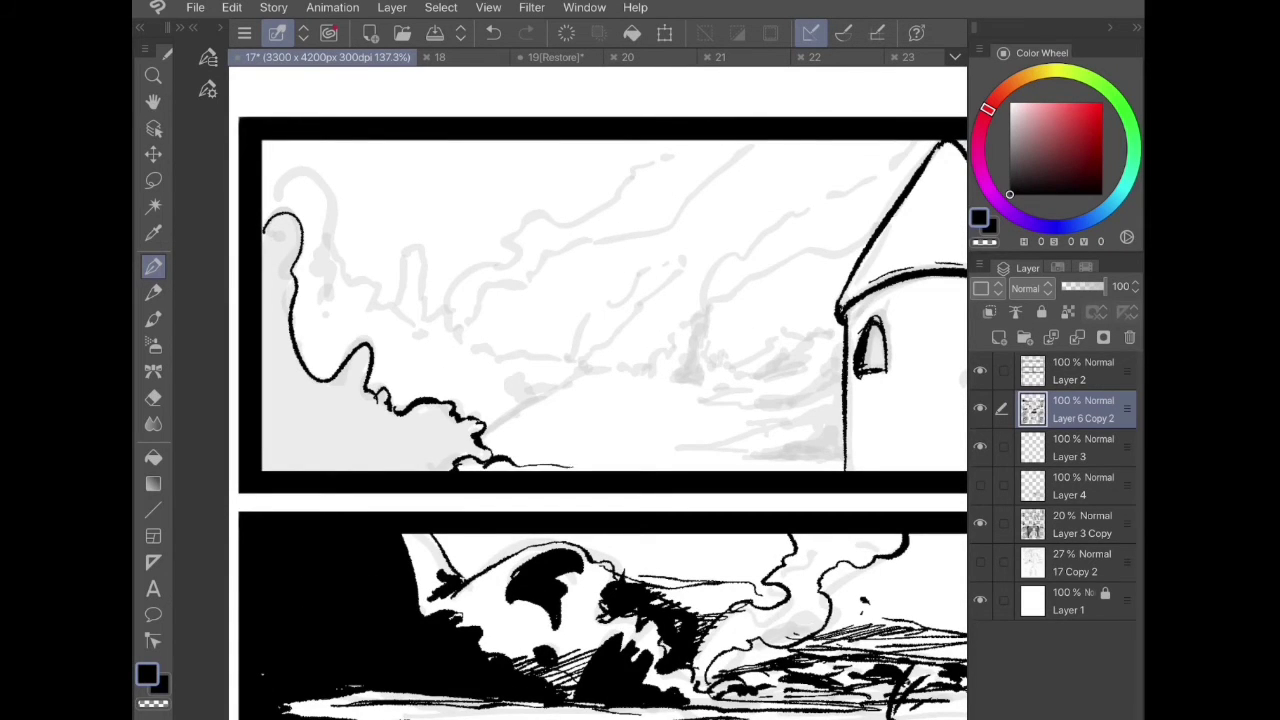
- Ink the curling smoke plumes rising diagonally between the foreground mass and the tower
{"action": "mouse_move", "coordinate": [492, 452]}
{"action": "left_mouse_down"}
{"action": "mouse_move", "coordinate": [570, 456]}
{"action": "mouse_move", "coordinate": [518, 424]}
{"action": "mouse_move", "coordinate": [584, 412]}
{"action": "mouse_move", "coordinate": [510, 380]}
{"action": "mouse_move", "coordinate": [558, 392]}
{"action": "mouse_move", "coordinate": [584, 376]}
{"action": "mouse_move", "coordinate": [562, 358]}
{"action": "mouse_move", "coordinate": [674, 258]}
{"action": "mouse_move", "coordinate": [662, 292]}
{"action": "mouse_move", "coordinate": [606, 334]}
{"action": "left_mouse_up"}
{"action": "mouse_move", "coordinate": [440, 316]}
{"action": "left_mouse_down"}
{"action": "mouse_move", "coordinate": [520, 245]}
{"action": "mouse_move", "coordinate": [700, 145]}
{"action": "mouse_move", "coordinate": [645, 203]}
{"action": "mouse_move", "coordinate": [538, 256]}
{"action": "mouse_move", "coordinate": [455, 328]}
{"action": "left_mouse_up"}
{"action": "left_click_drag", "start_coordinate": [702, 314], "coordinate": [880, 140]}
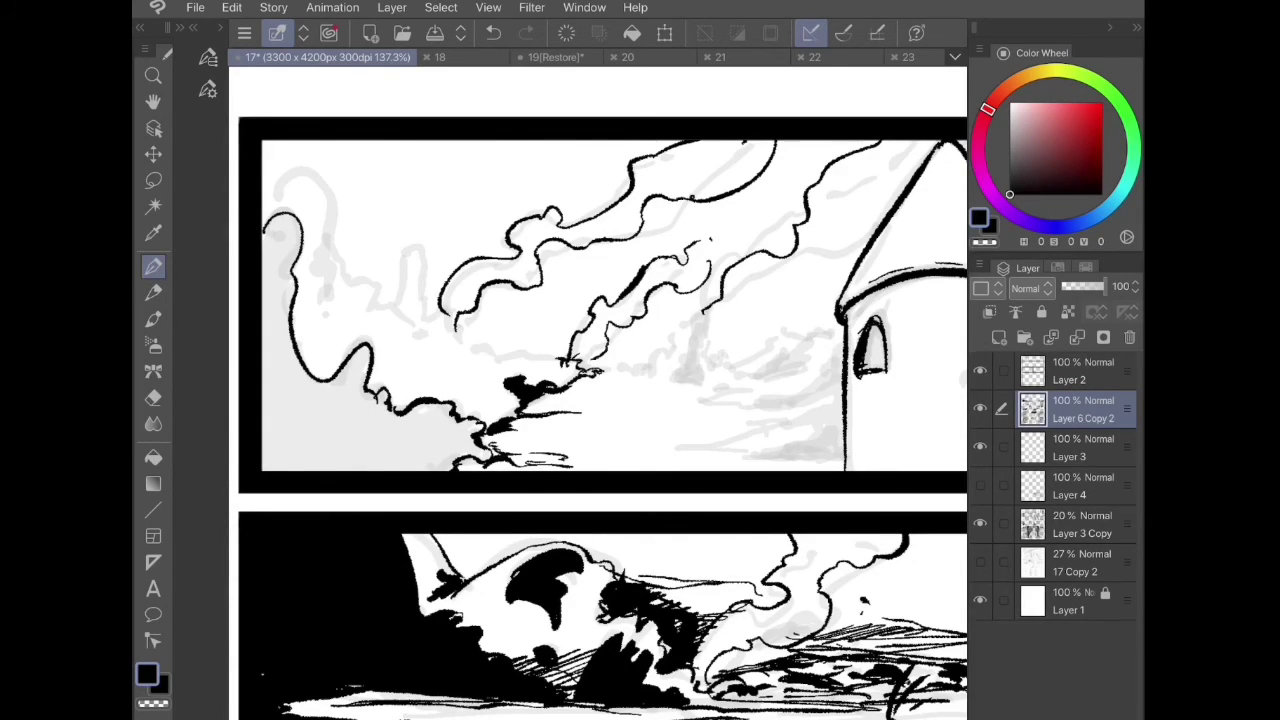
{"action": "mouse_move", "coordinate": [890, 208]}
{"action": "left_mouse_down"}
{"action": "mouse_move", "coordinate": [694, 318]}
{"action": "mouse_move", "coordinate": [698, 350]}
{"action": "mouse_move", "coordinate": [670, 382]}
{"action": "mouse_move", "coordinate": [684, 360]}
{"action": "mouse_move", "coordinate": [706, 392]}
{"action": "left_mouse_up"}
- Ink the ground line, black wreckage at the smoke's base and the rough dark mound beside the tower
{"action": "left_click_drag", "start_coordinate": [612, 372], "coordinate": [658, 385]}
{"action": "mouse_move", "coordinate": [606, 371]}
{"action": "left_mouse_down"}
{"action": "mouse_move", "coordinate": [640, 374]}
{"action": "mouse_move", "coordinate": [692, 315]}
{"action": "left_mouse_up"}
{"action": "mouse_move", "coordinate": [684, 372]}
{"action": "left_mouse_down"}
{"action": "mouse_move", "coordinate": [666, 354]}
{"action": "mouse_move", "coordinate": [834, 334]}
{"action": "mouse_move", "coordinate": [752, 382]}
{"action": "left_mouse_up"}
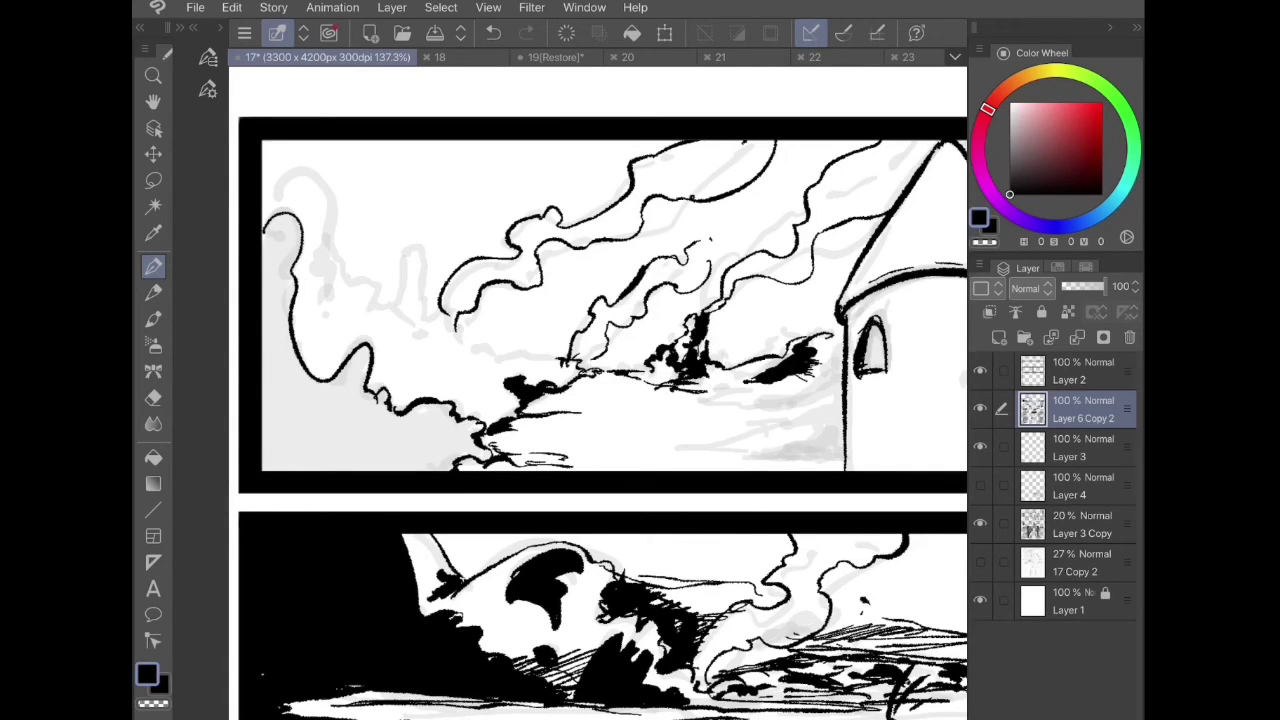
{"action": "mouse_move", "coordinate": [690, 402]}
{"action": "left_mouse_down"}
{"action": "mouse_move", "coordinate": [760, 400]}
{"action": "mouse_move", "coordinate": [840, 340]}
{"action": "left_mouse_up"}
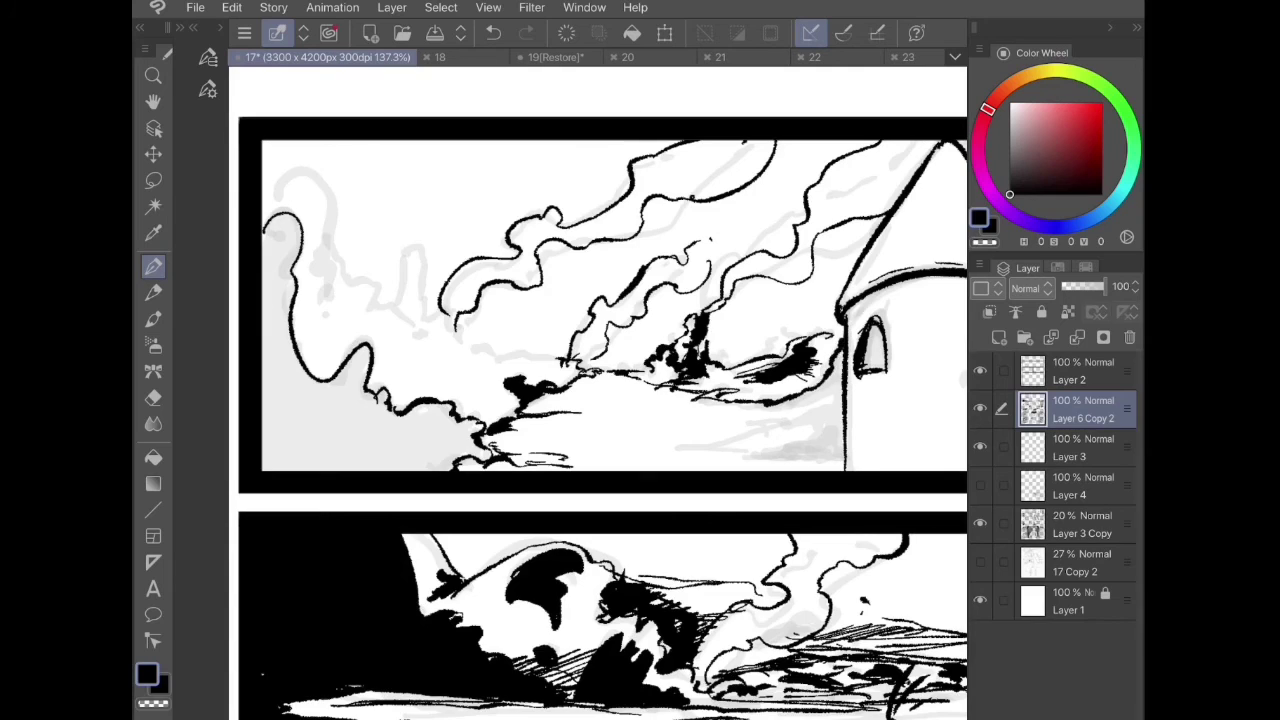
{"action": "mouse_move", "coordinate": [744, 410]}
{"action": "left_mouse_down"}
{"action": "mouse_move", "coordinate": [842, 386]}
{"action": "mouse_move", "coordinate": [838, 366]}
{"action": "mouse_move", "coordinate": [840, 384]}
{"action": "mouse_move", "coordinate": [808, 380]}
{"action": "left_mouse_up"}
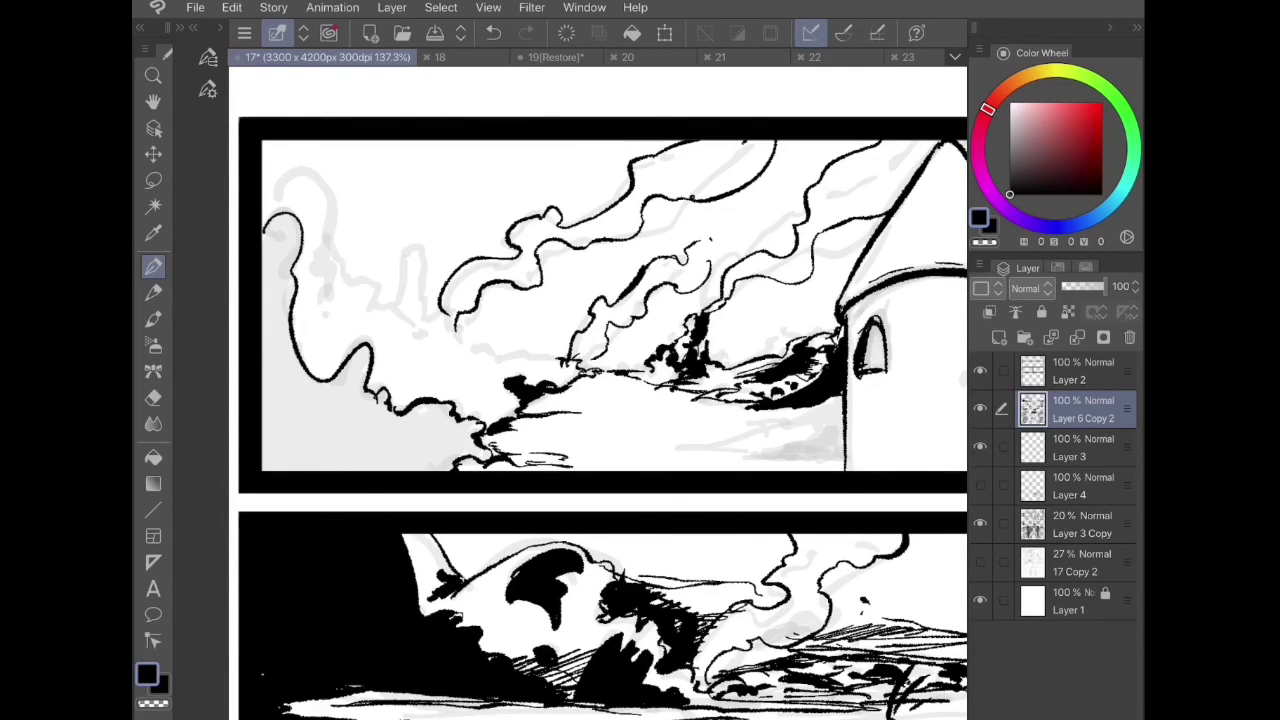
{"action": "left_click_drag", "start_coordinate": [712, 385], "coordinate": [738, 372]}
- Fill the ground shadow against the tower's base with solid black and ragged horizontal strokes
{"action": "mouse_move", "coordinate": [837, 402]}
{"action": "left_mouse_down"}
{"action": "mouse_move", "coordinate": [687, 448]}
{"action": "mouse_move", "coordinate": [826, 430]}
{"action": "mouse_move", "coordinate": [836, 406]}
{"action": "left_mouse_up"}
{"action": "left_click_drag", "start_coordinate": [776, 453], "coordinate": [842, 450]}
{"action": "mouse_move", "coordinate": [840, 402]}
{"action": "left_mouse_down"}
{"action": "mouse_move", "coordinate": [834, 444]}
{"action": "mouse_move", "coordinate": [814, 436]}
{"action": "mouse_move", "coordinate": [840, 456]}
{"action": "left_mouse_up"}
{"action": "left_click_drag", "start_coordinate": [814, 468], "coordinate": [840, 460]}
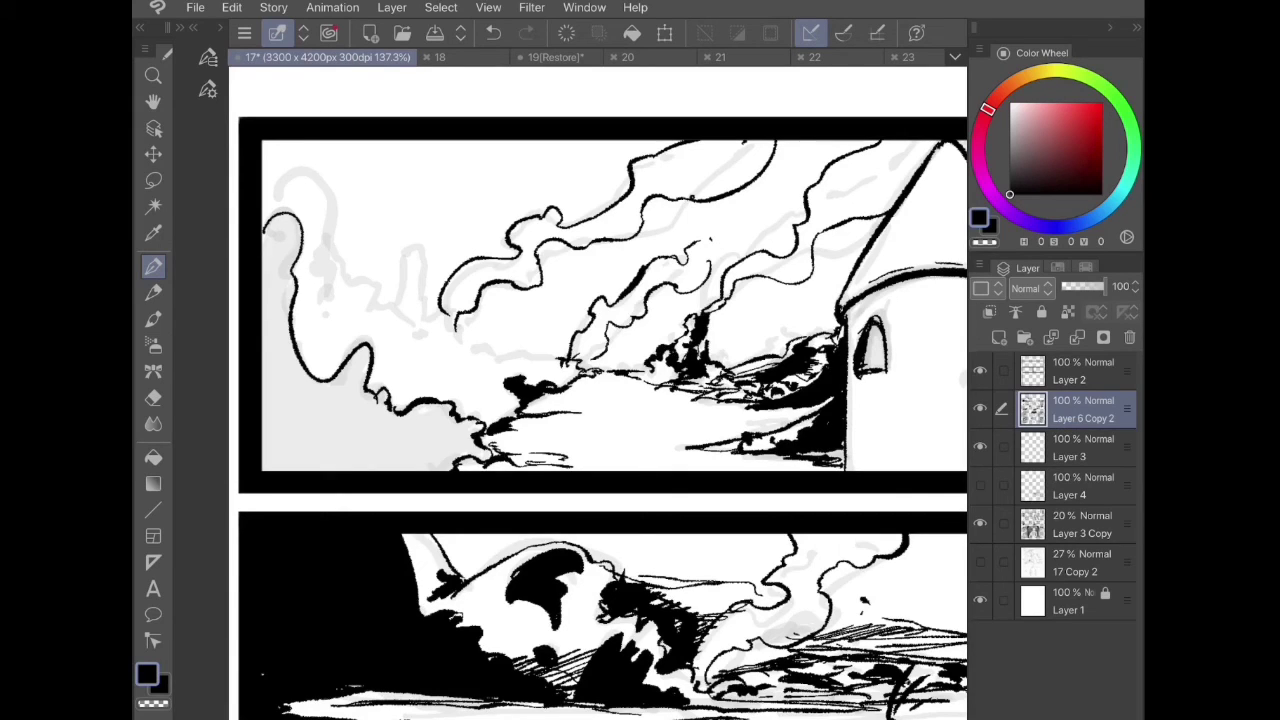
- Ink the distant outline above the foreground mass with black clumps and a narrow broken spire
{"action": "mouse_move", "coordinate": [266, 204]}
{"action": "left_mouse_down"}
{"action": "mouse_move", "coordinate": [334, 248]}
{"action": "mouse_move", "coordinate": [334, 330]}
{"action": "left_mouse_up"}
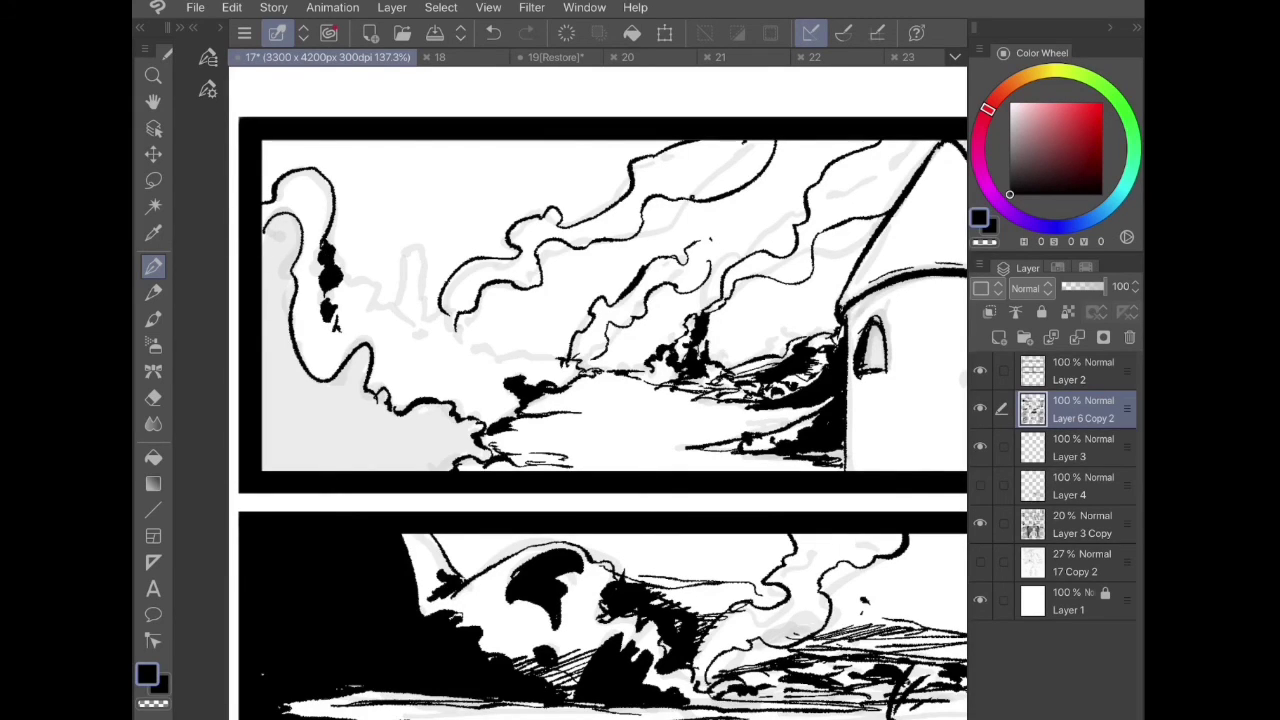
{"action": "mouse_move", "coordinate": [342, 270]}
{"action": "left_mouse_down"}
{"action": "mouse_move", "coordinate": [404, 324]}
{"action": "mouse_move", "coordinate": [408, 344]}
{"action": "left_mouse_up"}
{"action": "left_click_drag", "start_coordinate": [406, 270], "coordinate": [408, 316]}
{"action": "left_click_drag", "start_coordinate": [410, 240], "coordinate": [408, 272]}
{"action": "mouse_move", "coordinate": [420, 250]}
{"action": "left_mouse_down"}
{"action": "mouse_move", "coordinate": [420, 288]}
{"action": "mouse_move", "coordinate": [458, 338]}
{"action": "left_mouse_up"}
{"action": "mouse_move", "coordinate": [416, 326]}
{"action": "left_mouse_down"}
{"action": "mouse_move", "coordinate": [426, 338]}
{"action": "mouse_move", "coordinate": [418, 330]}
{"action": "left_mouse_up"}
{"action": "left_click_drag", "start_coordinate": [412, 332], "coordinate": [437, 362]}
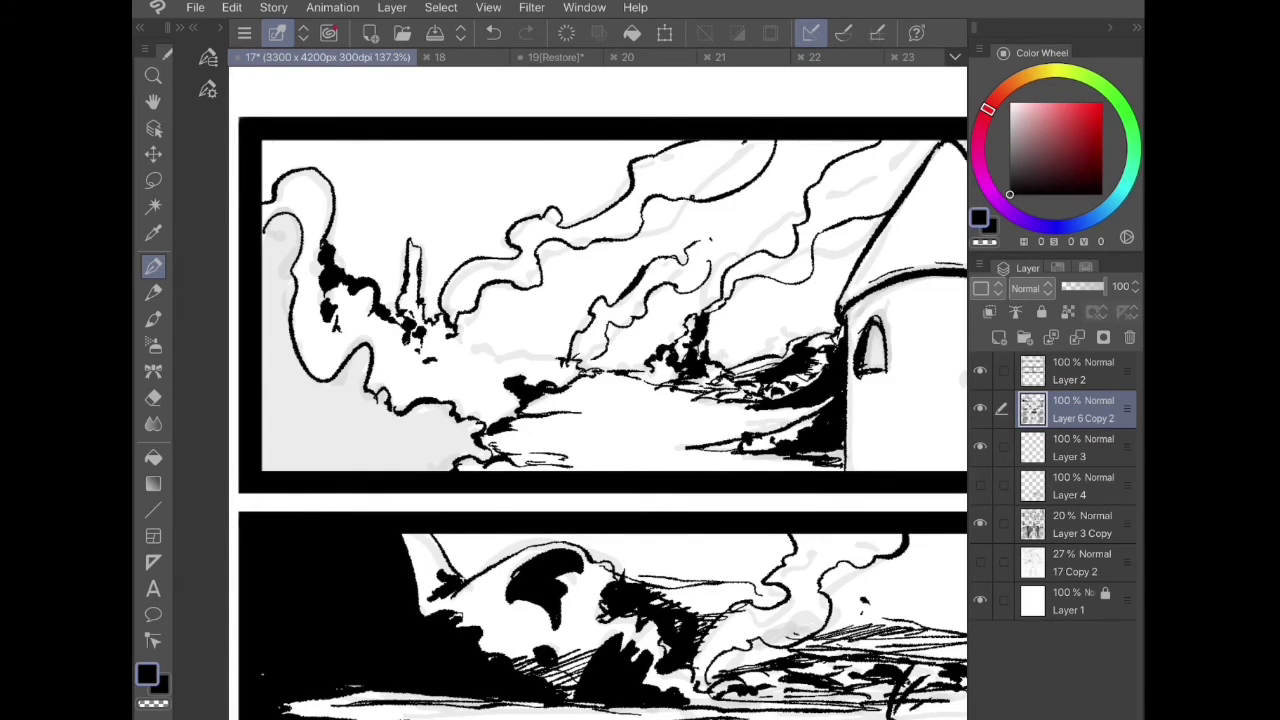
- Ink the rubble between the broken spire and the central smoke plume, and shade the spire with vertical lines
{"action": "left_click_drag", "start_coordinate": [482, 416], "coordinate": [503, 422]}
{"action": "mouse_move", "coordinate": [480, 402]}
{"action": "left_mouse_down"}
{"action": "mouse_move", "coordinate": [514, 416]}
{"action": "mouse_move", "coordinate": [490, 404]}
{"action": "left_mouse_up"}
{"action": "left_click_drag", "start_coordinate": [458, 386], "coordinate": [514, 396]}
{"action": "mouse_move", "coordinate": [484, 373]}
{"action": "left_mouse_down"}
{"action": "mouse_move", "coordinate": [506, 388]}
{"action": "mouse_move", "coordinate": [502, 376]}
{"action": "left_mouse_up"}
{"action": "left_click_drag", "start_coordinate": [460, 338], "coordinate": [500, 362]}
{"action": "left_click_drag", "start_coordinate": [494, 362], "coordinate": [514, 376]}
{"action": "left_click_drag", "start_coordinate": [500, 352], "coordinate": [548, 372]}
{"action": "left_click_drag", "start_coordinate": [526, 370], "coordinate": [570, 380]}
{"action": "left_click_drag", "start_coordinate": [550, 380], "coordinate": [580, 378]}
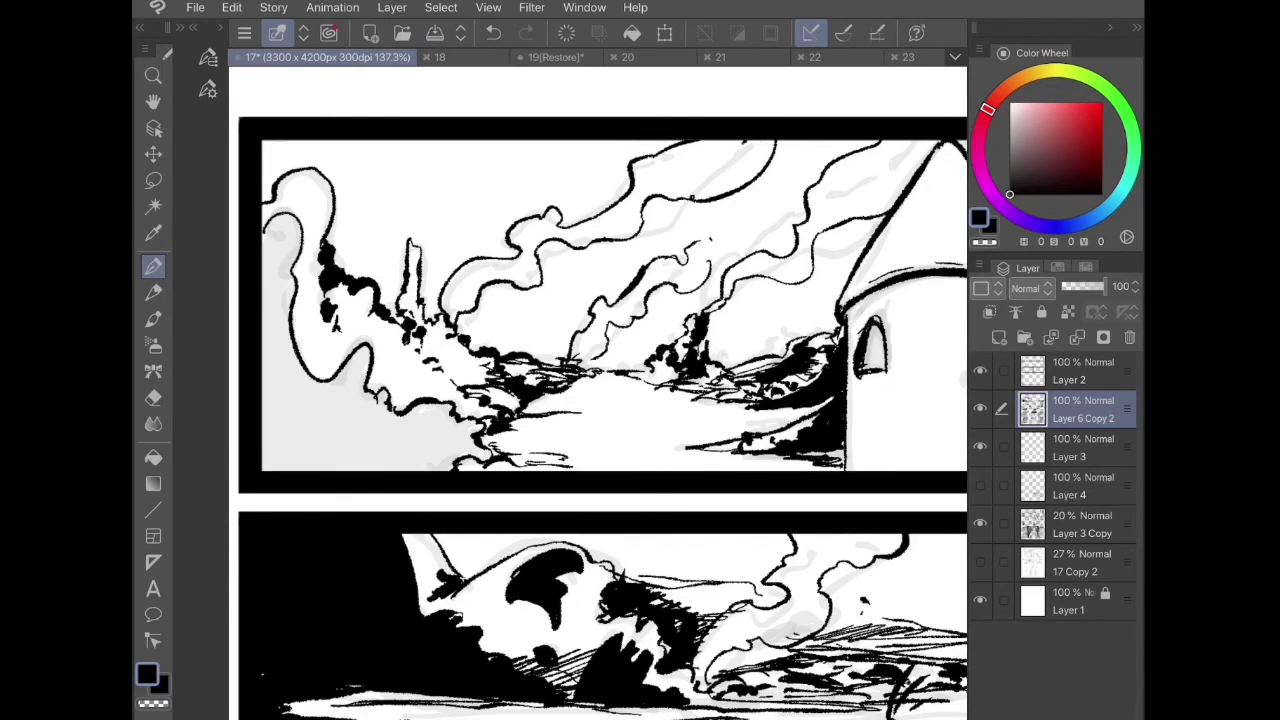
{"action": "left_click_drag", "start_coordinate": [418, 256], "coordinate": [414, 320]}
{"action": "left_click_drag", "start_coordinate": [408, 260], "coordinate": [408, 320]}
- Hide the Layer 3 Copy sketch and fill the outlined foreground mass at the top panel's lower left with black
{"action": "left_click", "coordinate": [980, 524]}
{"action": "left_click", "coordinate": [153, 457]}
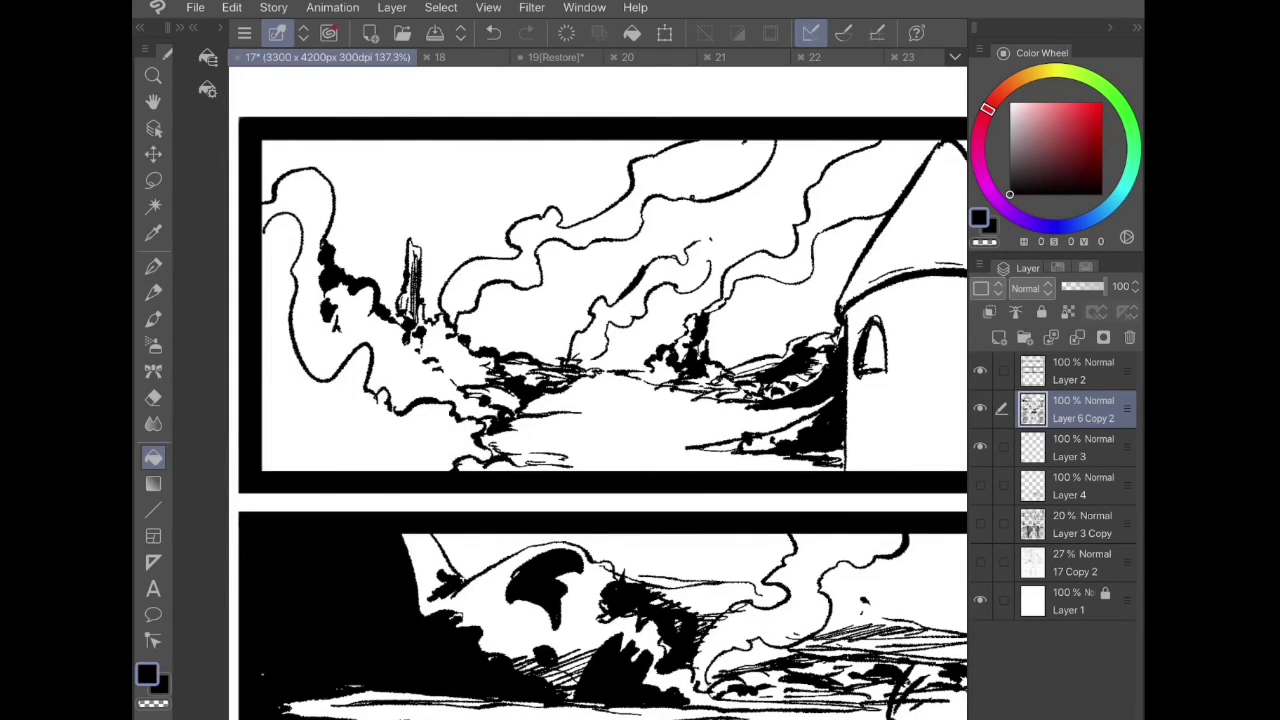
{"action": "left_click", "coordinate": [340, 425]}
- Show the Layer 3 Copy sketch again and darken the tower's shaded side with denser vertical pen hatching
{"action": "left_click", "coordinate": [153, 267]}
{"action": "left_click", "coordinate": [980, 524]}
{"action": "left_click_drag", "start_coordinate": [900, 395], "coordinate": [709, 410]}
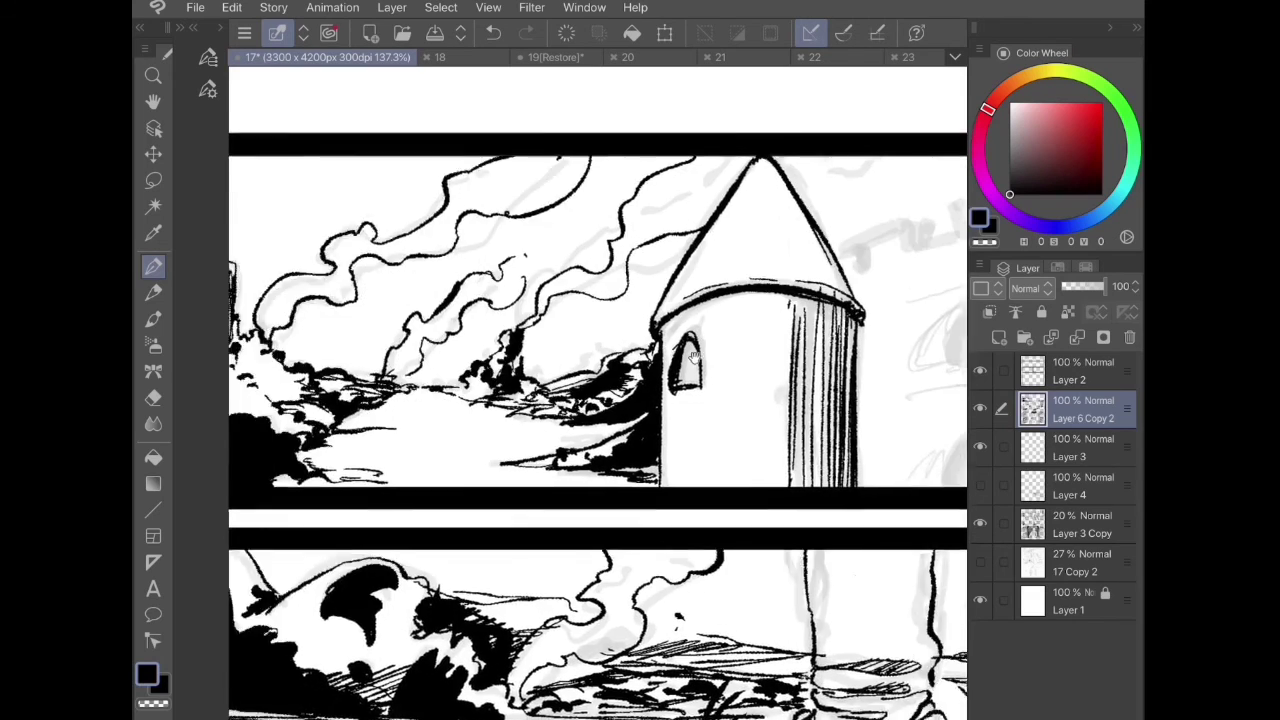
{"action": "left_click_drag", "start_coordinate": [940, 405], "coordinate": [695, 423]}
{"action": "left_click_drag", "start_coordinate": [496, 326], "coordinate": [494, 372]}
{"action": "left_click_drag", "start_coordinate": [487, 324], "coordinate": [487, 480]}
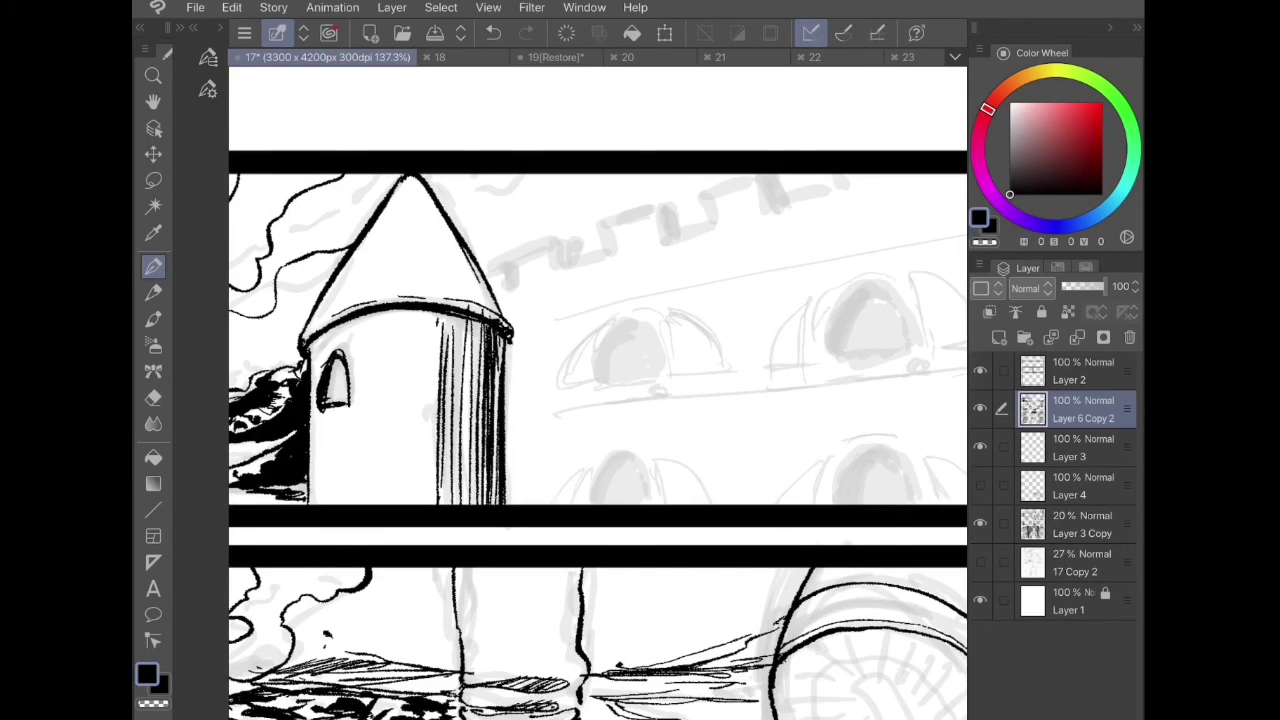
{"action": "left_click_drag", "start_coordinate": [487, 412], "coordinate": [481, 504]}
{"action": "left_click_drag", "start_coordinate": [482, 396], "coordinate": [479, 505]}
{"action": "left_click_drag", "start_coordinate": [479, 326], "coordinate": [477, 348]}
- Ink the stepped battlements rising from the tower's roof toward the panel's upper border
{"action": "left_click_drag", "start_coordinate": [640, 360], "coordinate": [535, 380]}
{"action": "mouse_move", "coordinate": [386, 308]}
{"action": "left_mouse_down"}
{"action": "mouse_move", "coordinate": [406, 305]}
{"action": "mouse_move", "coordinate": [432, 268]}
{"action": "mouse_move", "coordinate": [502, 276]}
{"action": "mouse_move", "coordinate": [504, 243]}
{"action": "left_mouse_up"}
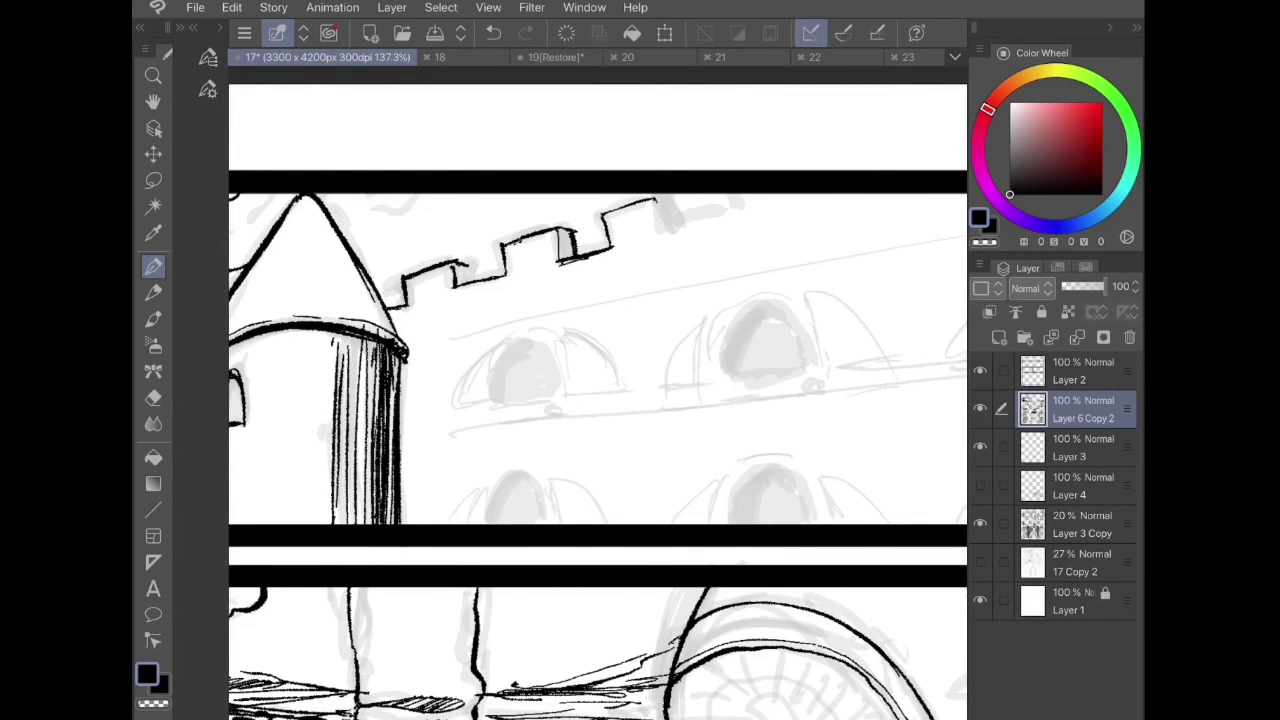
{"action": "left_click_drag", "start_coordinate": [640, 360], "coordinate": [539, 443]}
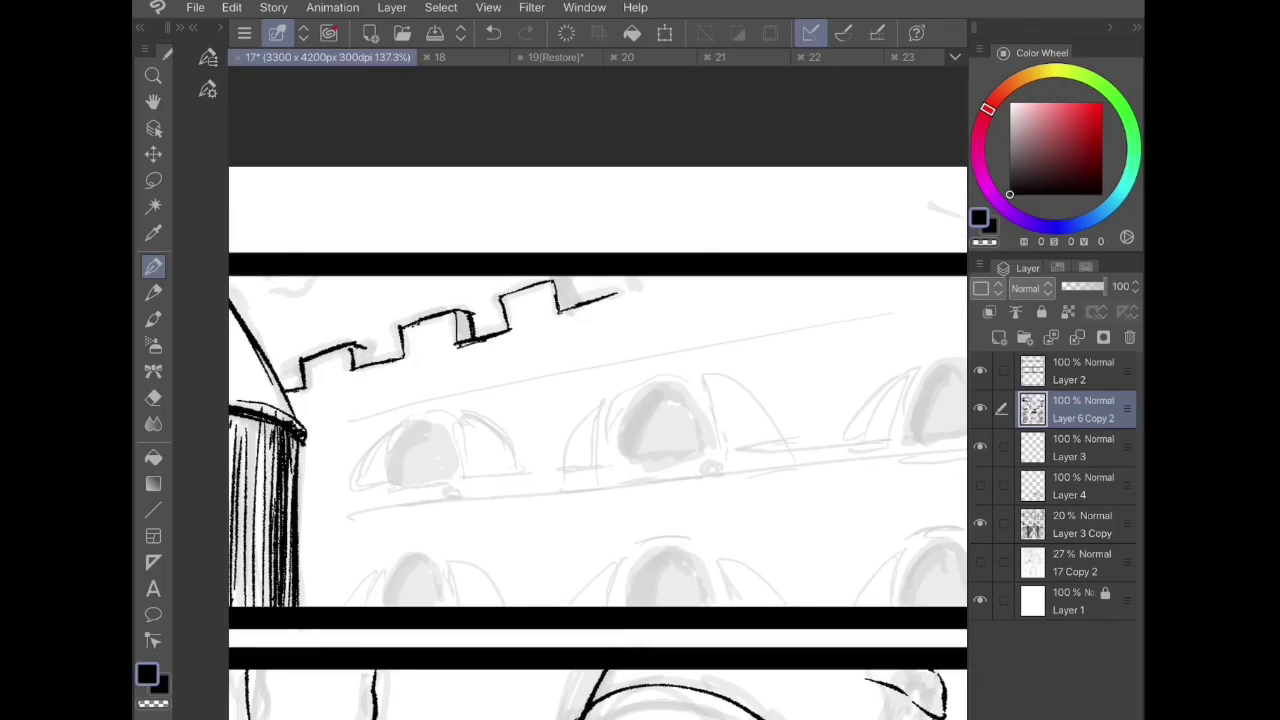